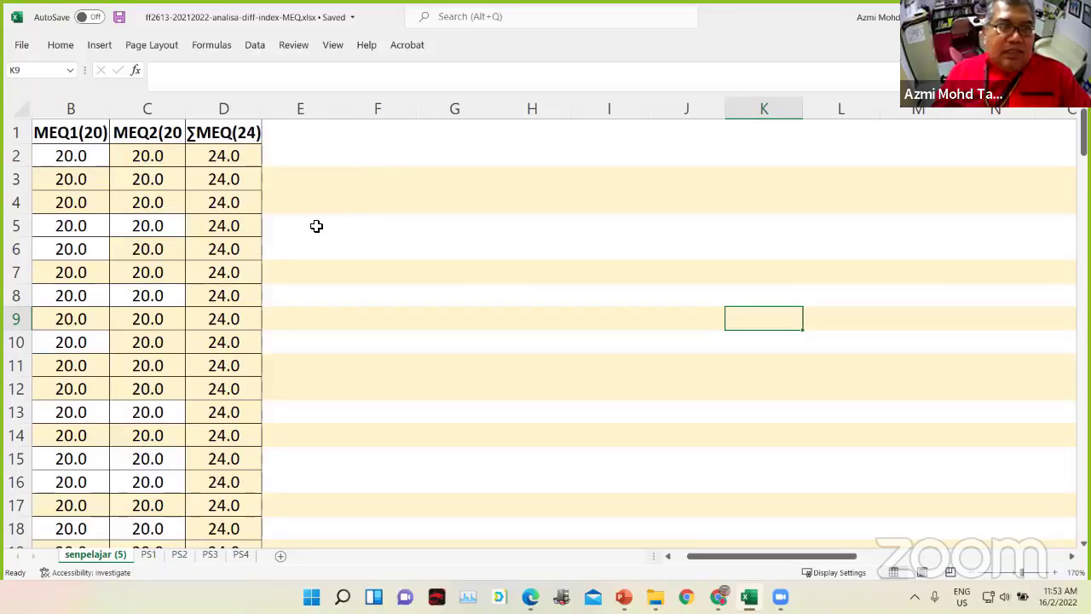
Insert blank columns directly before the MEQ2 column and before the ∑MEQ(24) column
key("ctrl+z")
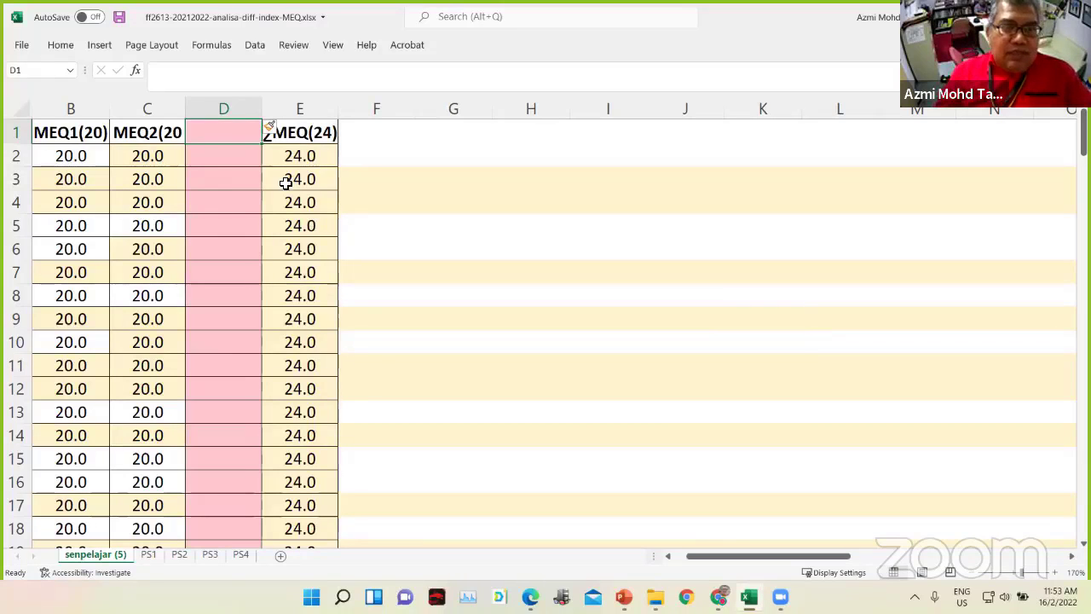
left_click(145, 108)
right_click(141, 113)
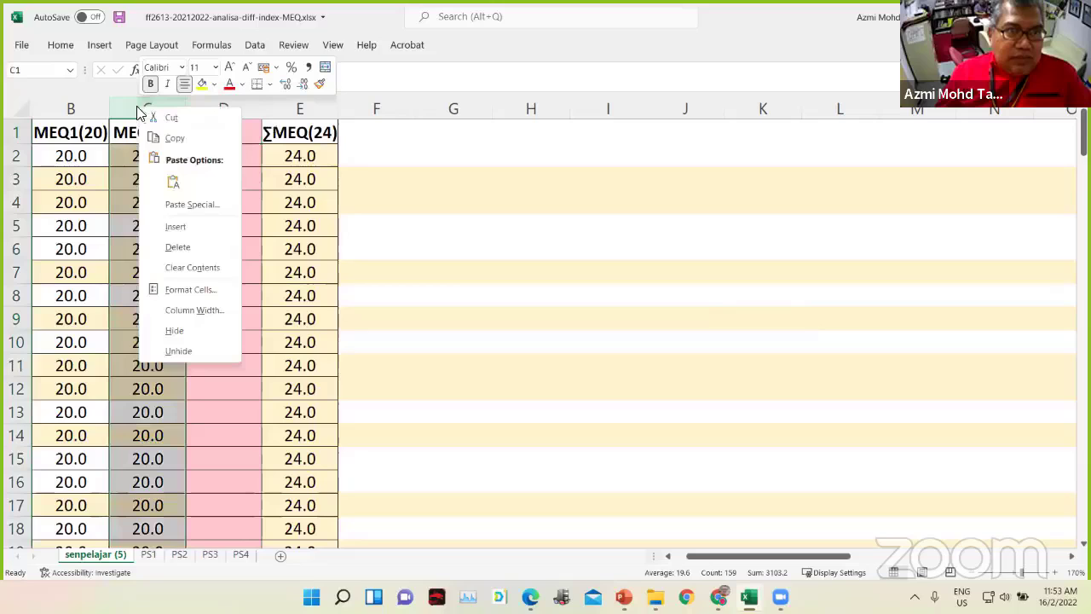
left_click(195, 227)
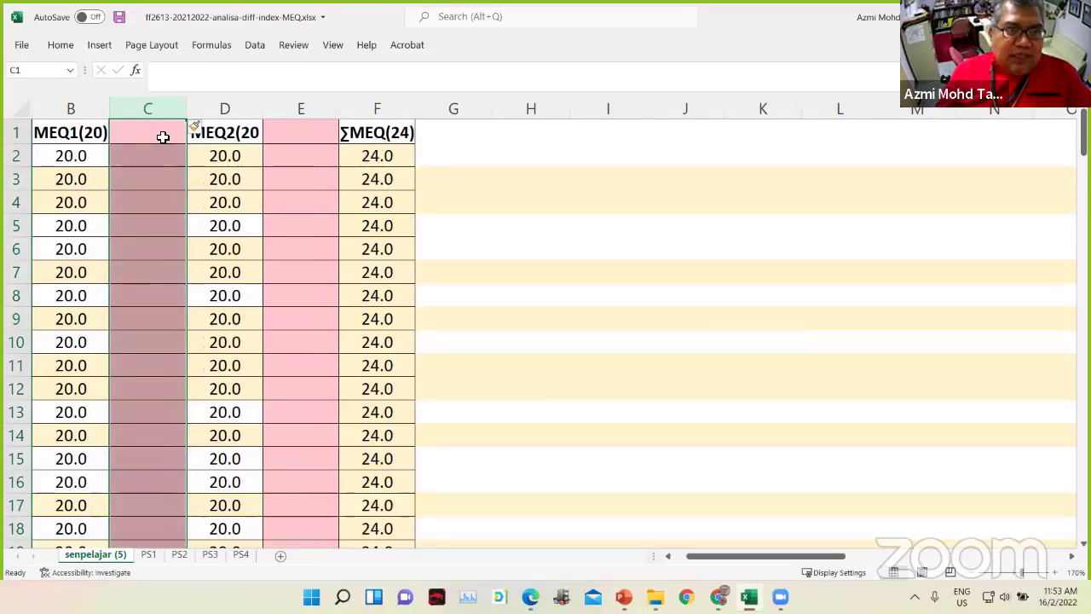
Enter the headers MEQ1P in C1 and MEQ2P in E1 for the two blank columns
left_click(163, 136)
left_click(163, 159)
left_click(153, 134)
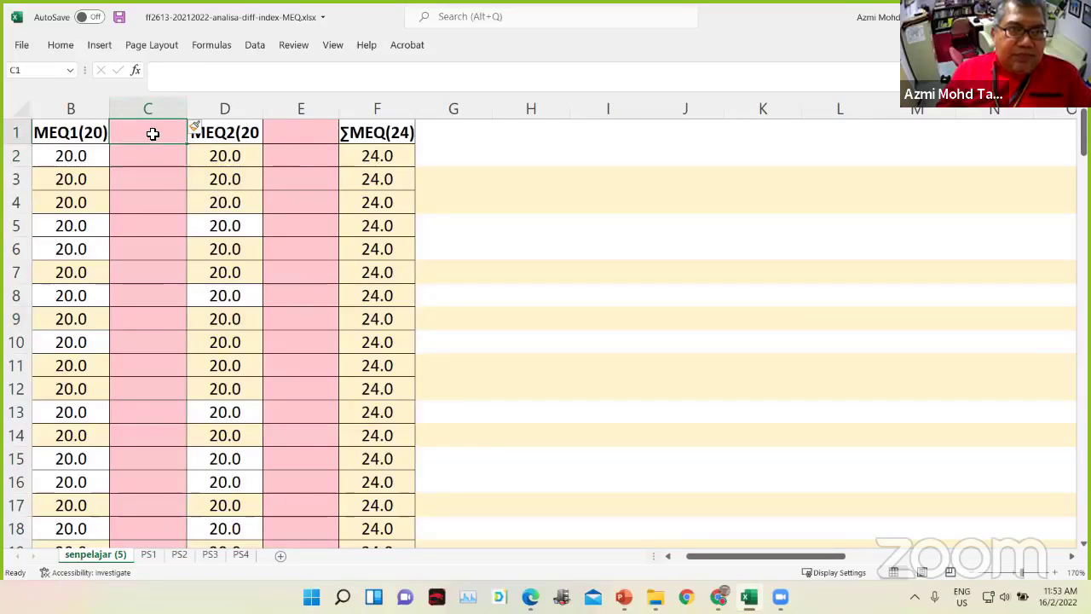
type("MEQ1P")
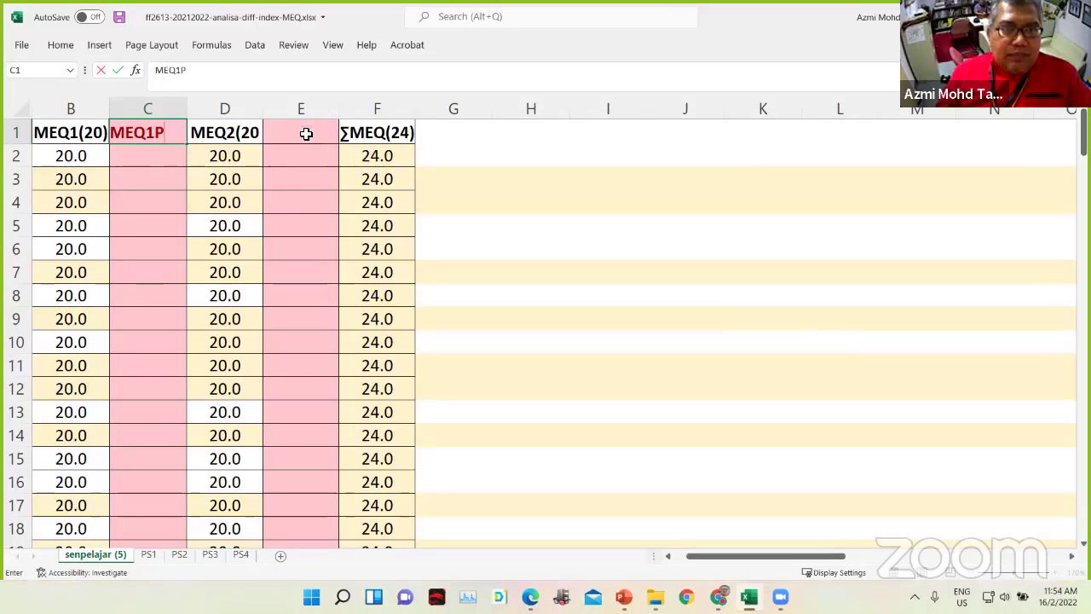
left_click(306, 133)
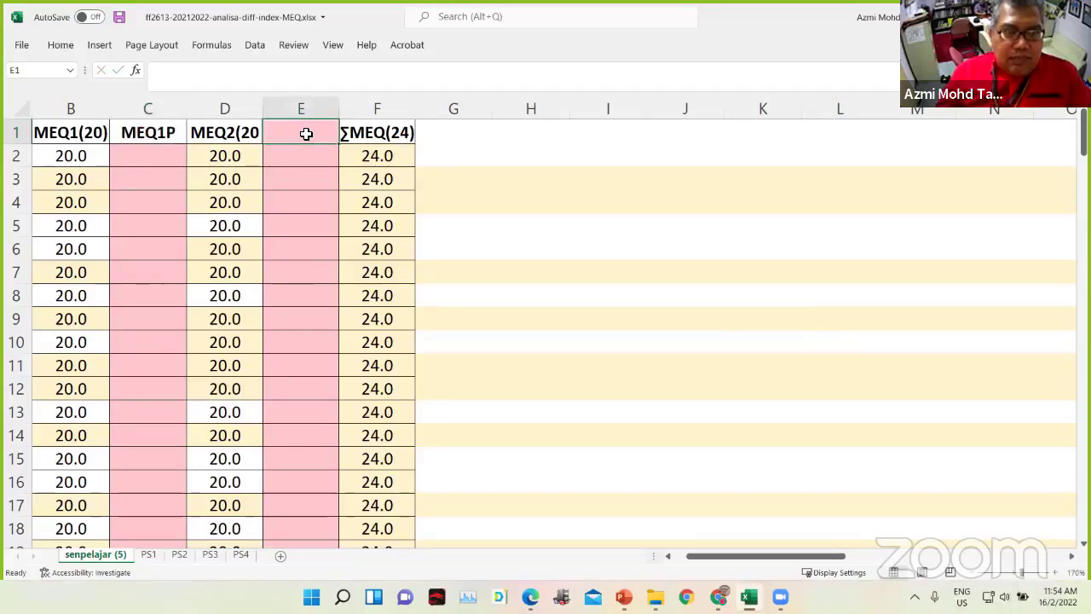
type("MEQ2P")
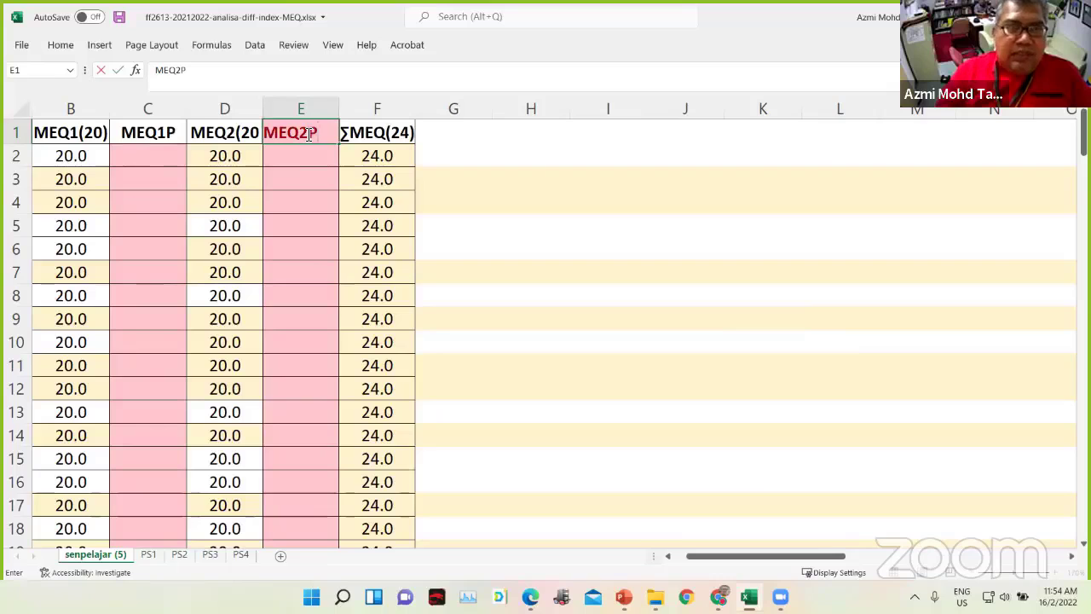
key("Return")
Enter the formula =B2/20 in C2 to calculate the first student's MEQ1 proportion
left_click(150, 161)
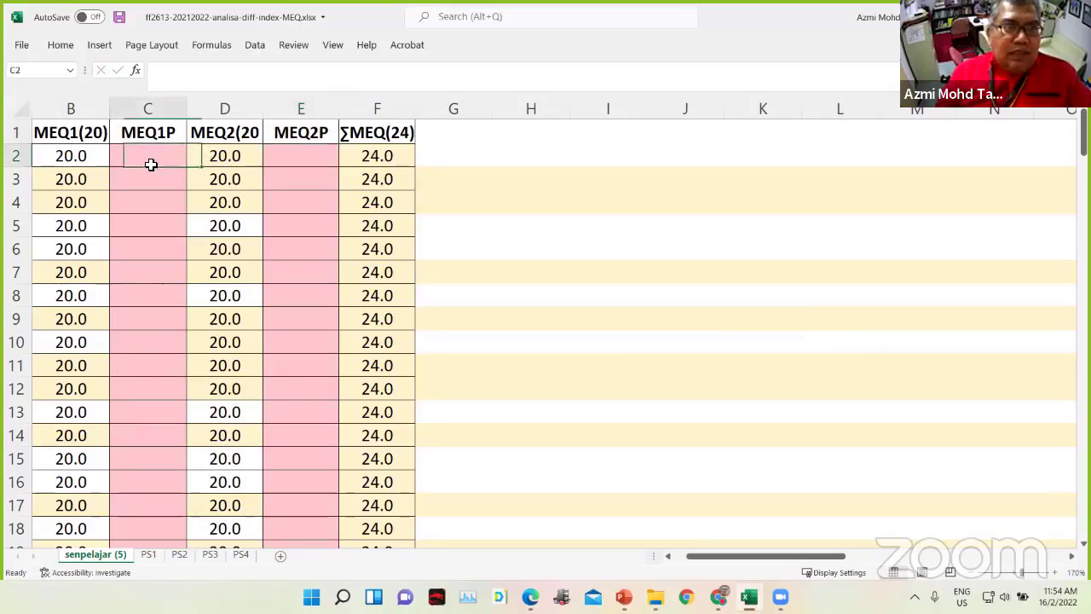
type("=")
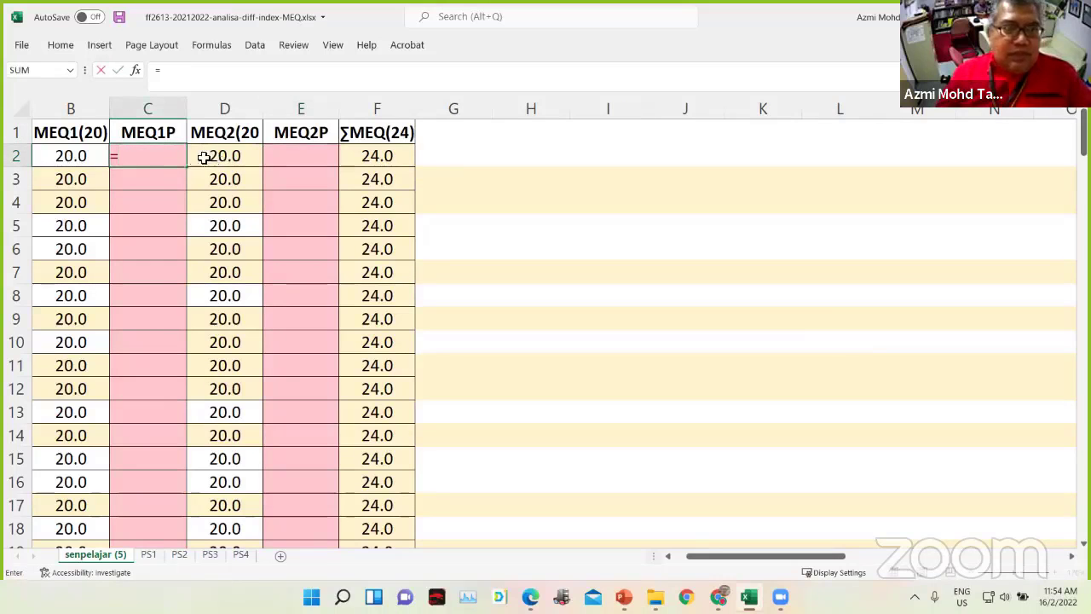
left_click(79, 156)
type("/")
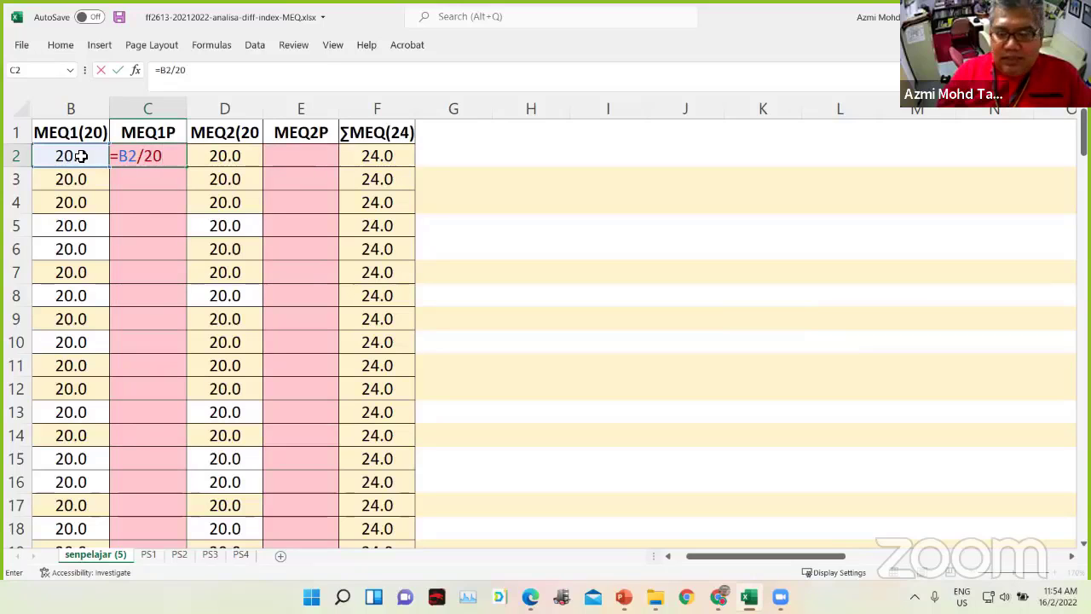
type("20")
key("Return")
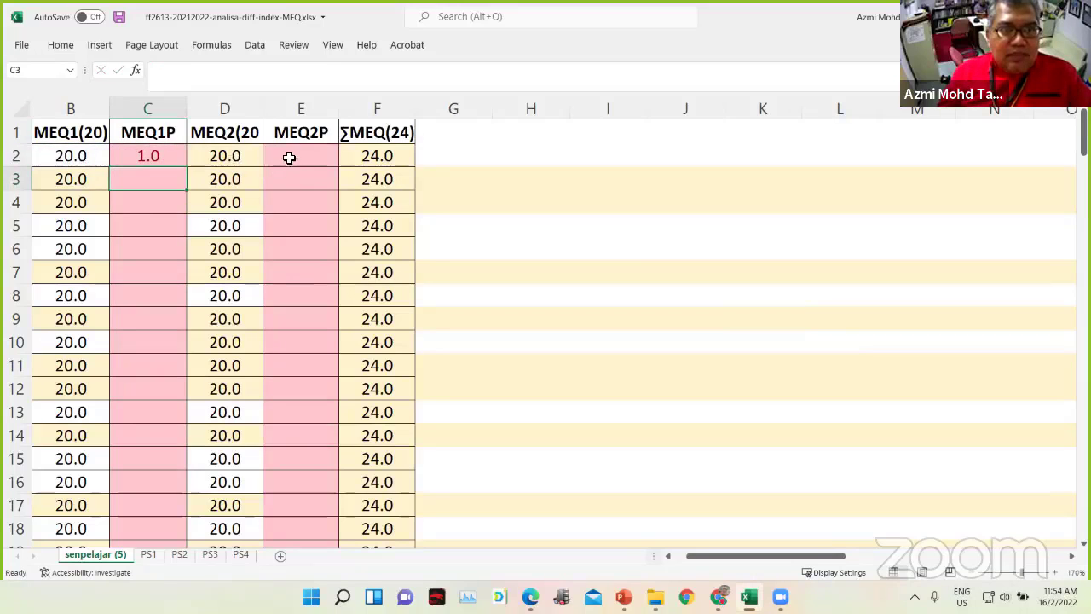
Copy the proportion formula from C2 into E2 so that it divides the MEQ2 score by 20
left_click(171, 157)
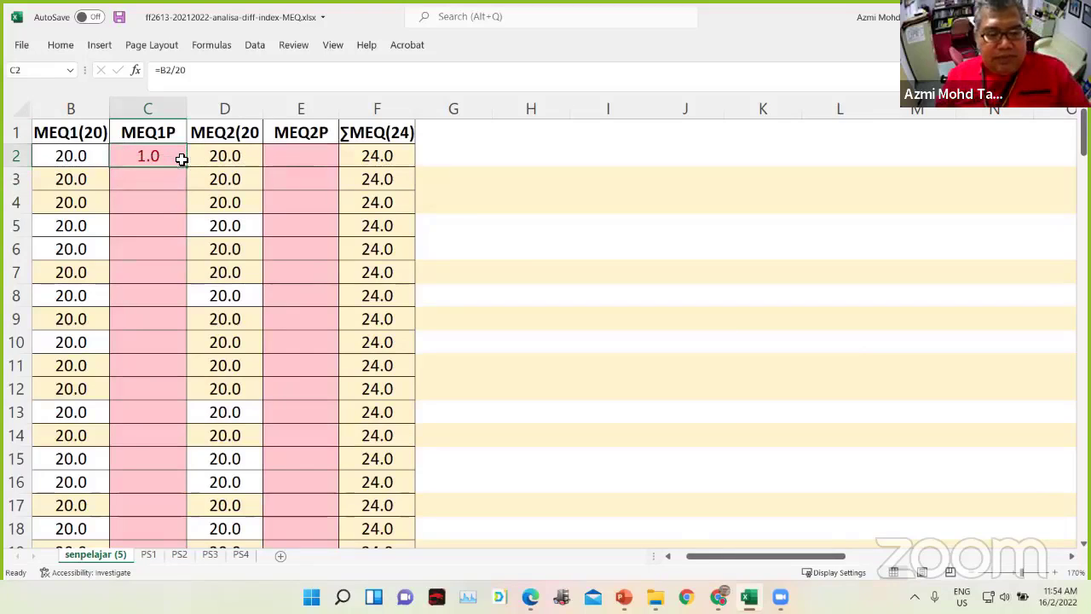
key("ctrl+c")
left_click(294, 156)
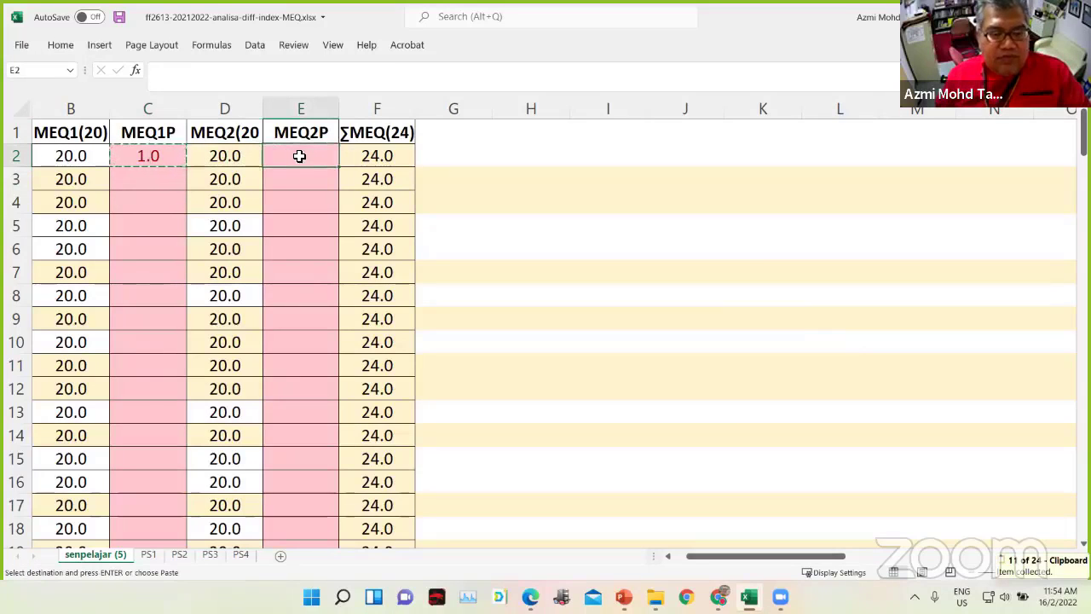
key("ctrl+v")
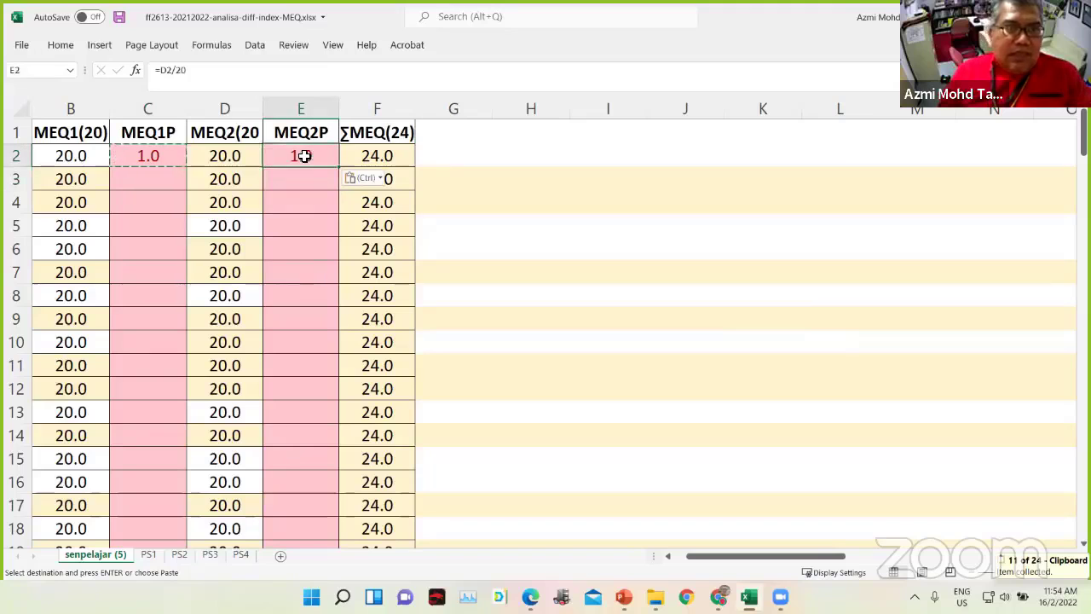
Fill the MEQ1P formula from C2 down to the last student in row 154
left_click(172, 161)
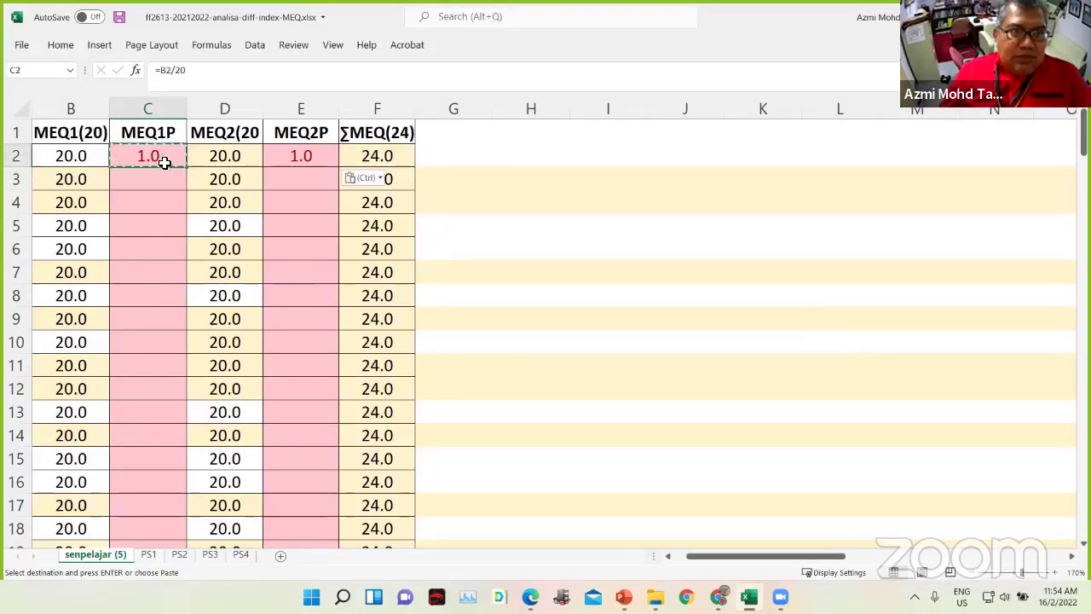
left_click_drag(187, 167, 145, 502)
scroll(268, 392, "up", 20)
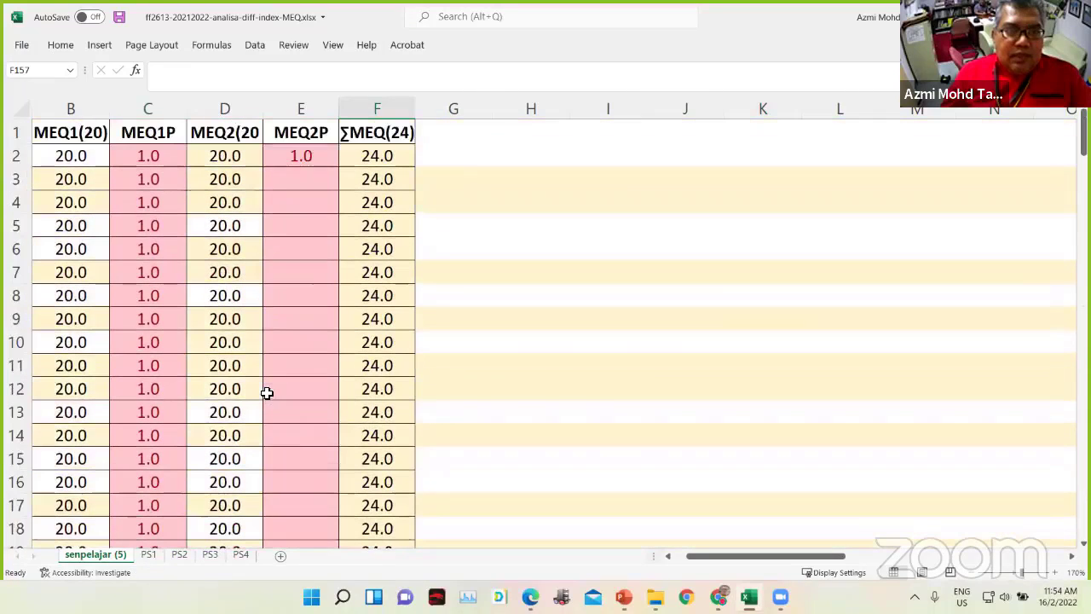
Fill the MEQ2P formula from E2 down to the last student in row 154
left_click(301, 154)
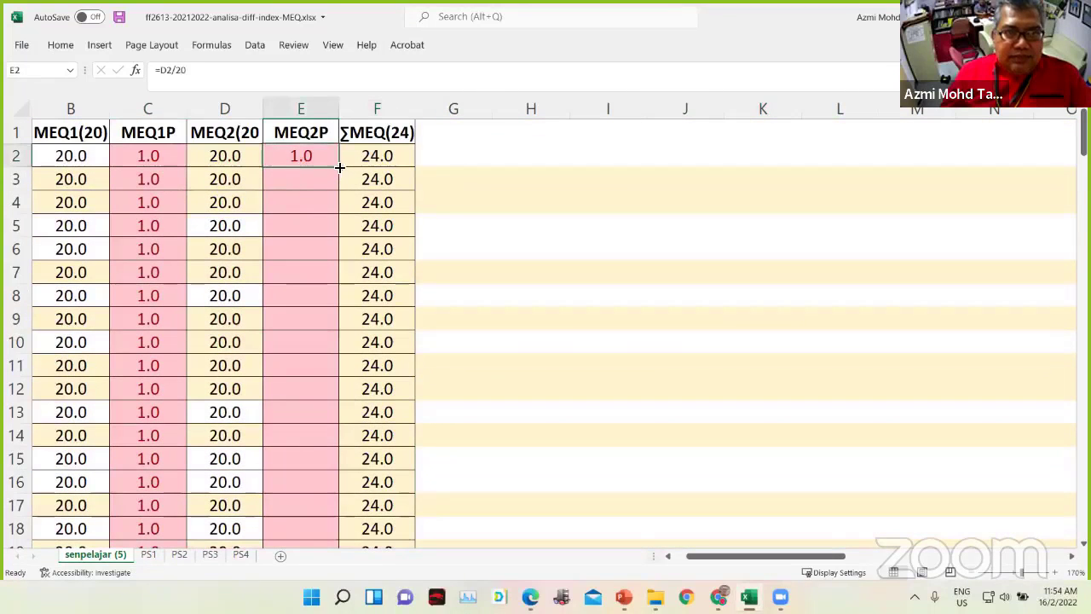
left_click_drag(339, 169, 353, 503)
left_click_drag(356, 572, 316, 489)
scroll(509, 320, "up", 20)
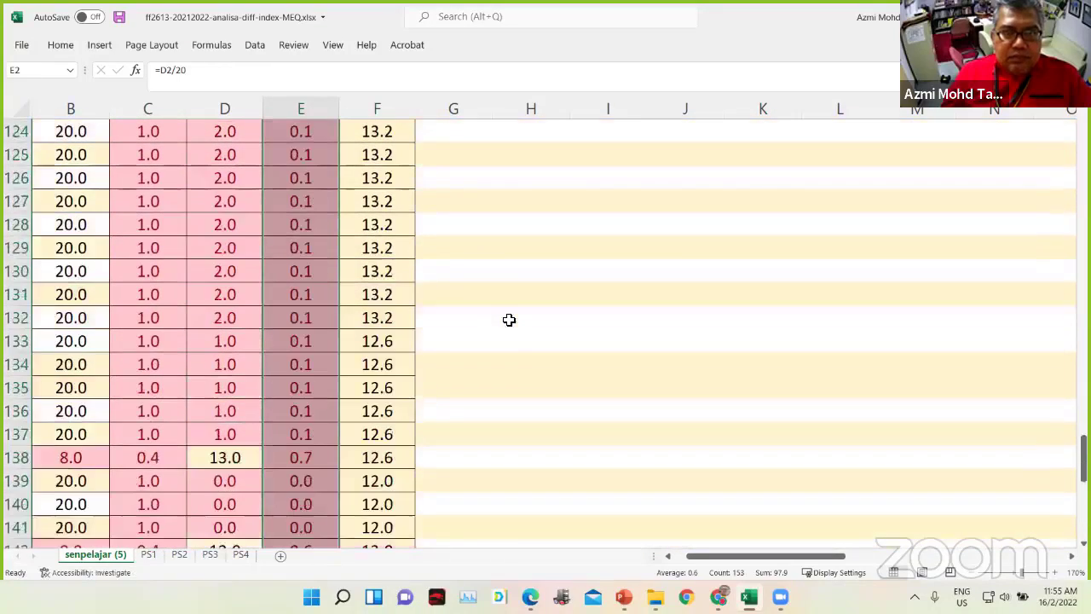
scroll(509, 320, "up", 20)
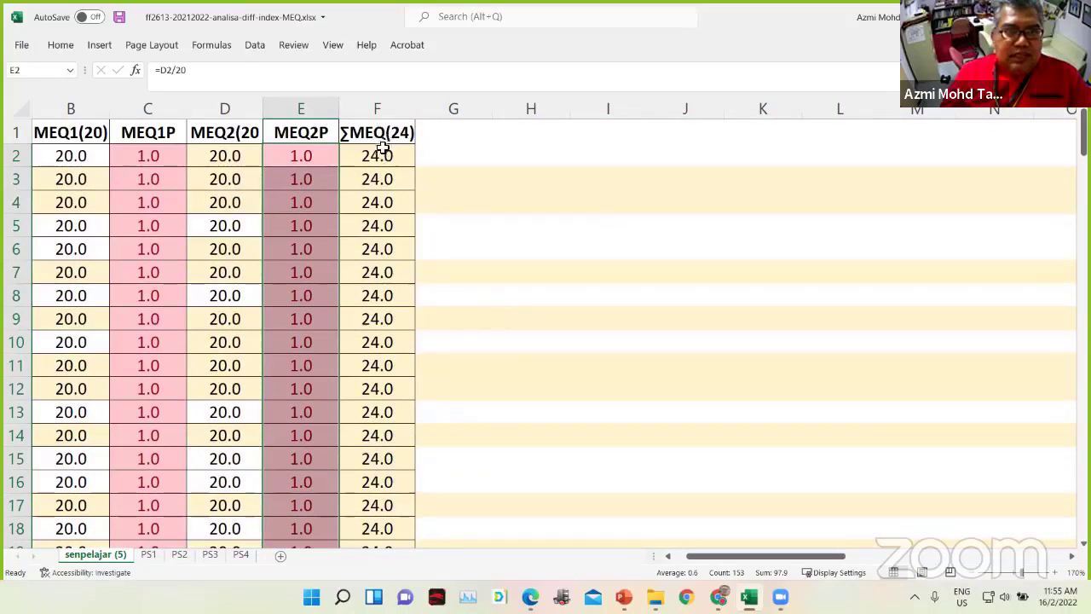
Insert a blank column between MEQ2P and ∑MEQ(24)
left_click(380, 154)
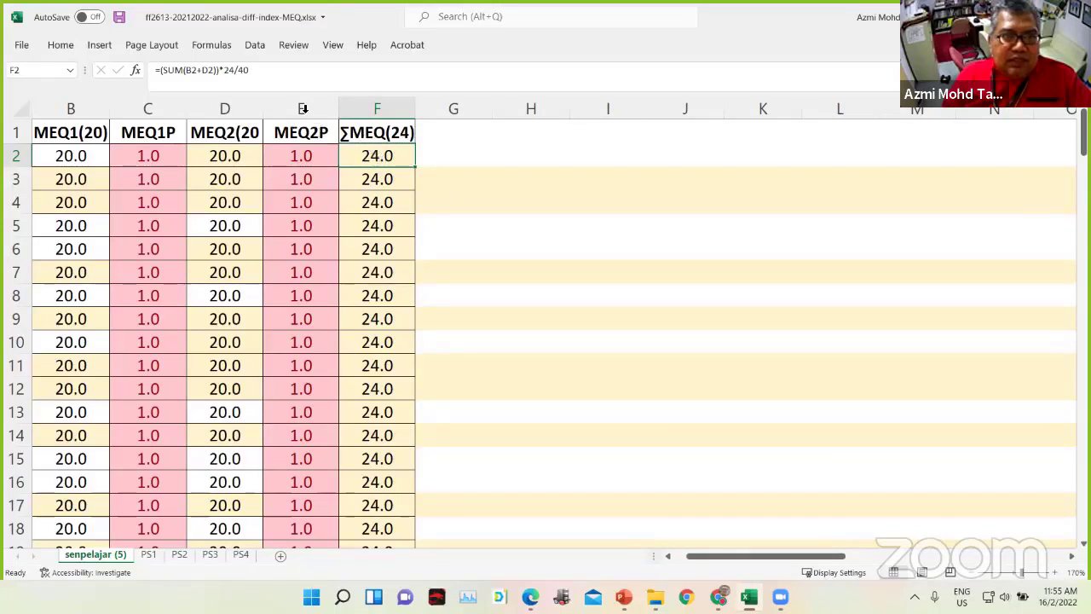
right_click(365, 105)
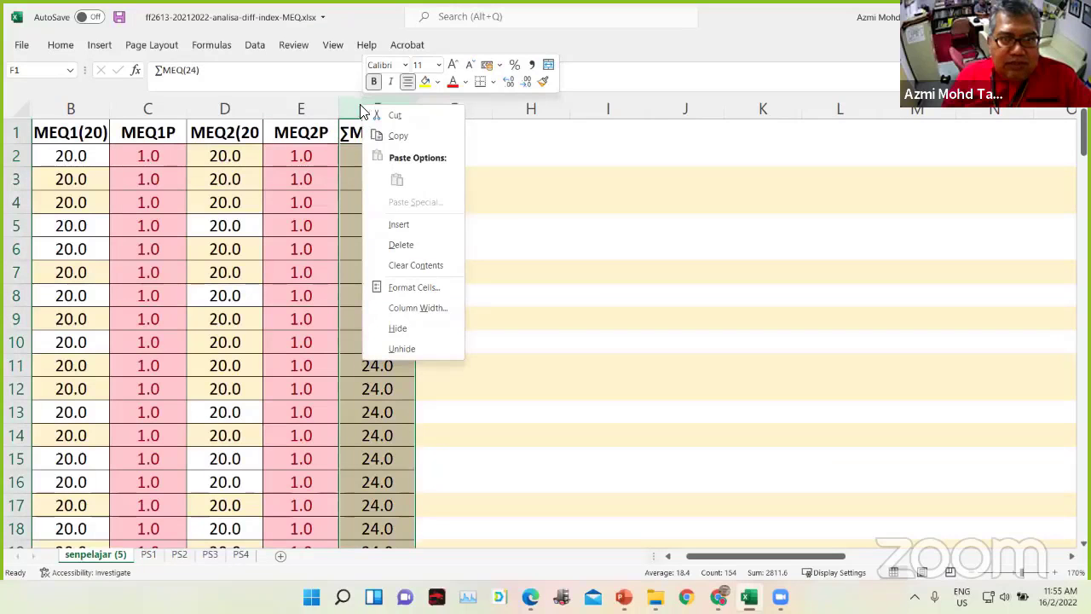
left_click(401, 226)
Enter the header ∑MEQP in F1, copying the ∑ symbol from the header in G1
left_click(371, 139)
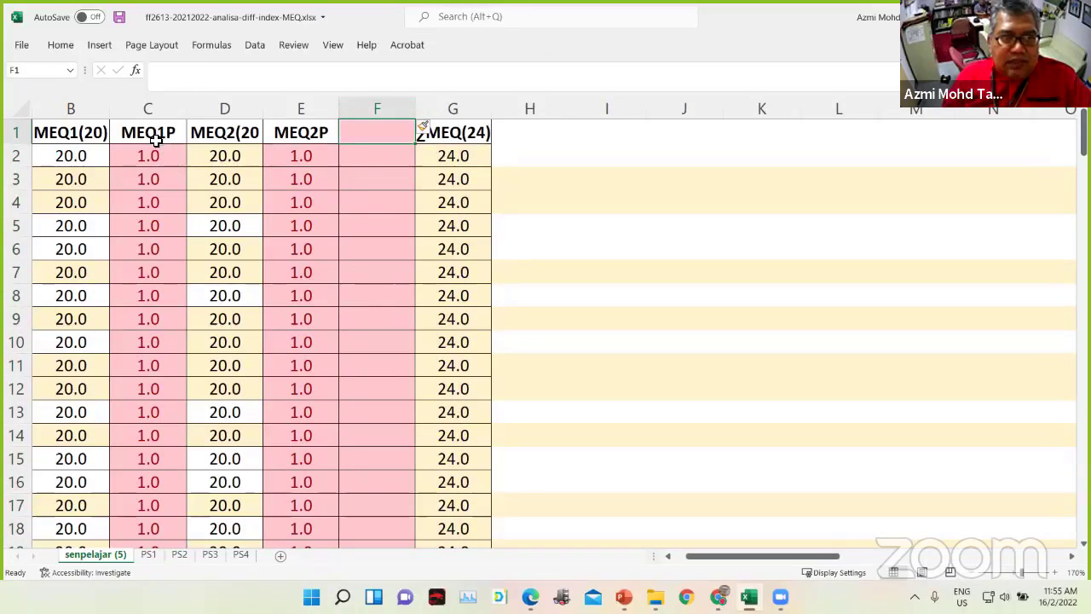
left_click(355, 154)
left_click(376, 137)
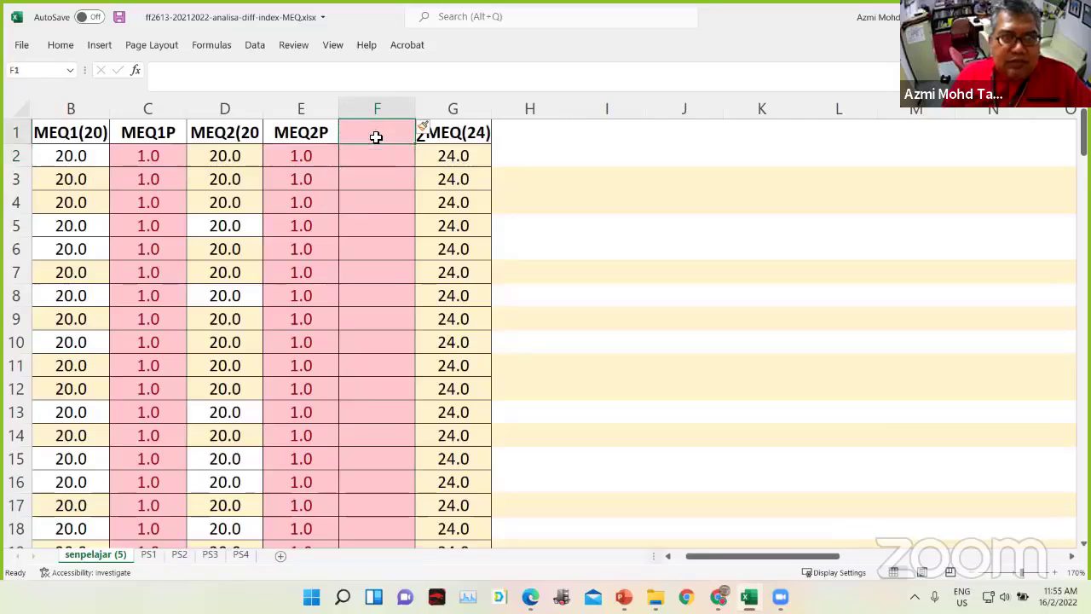
left_click(437, 139)
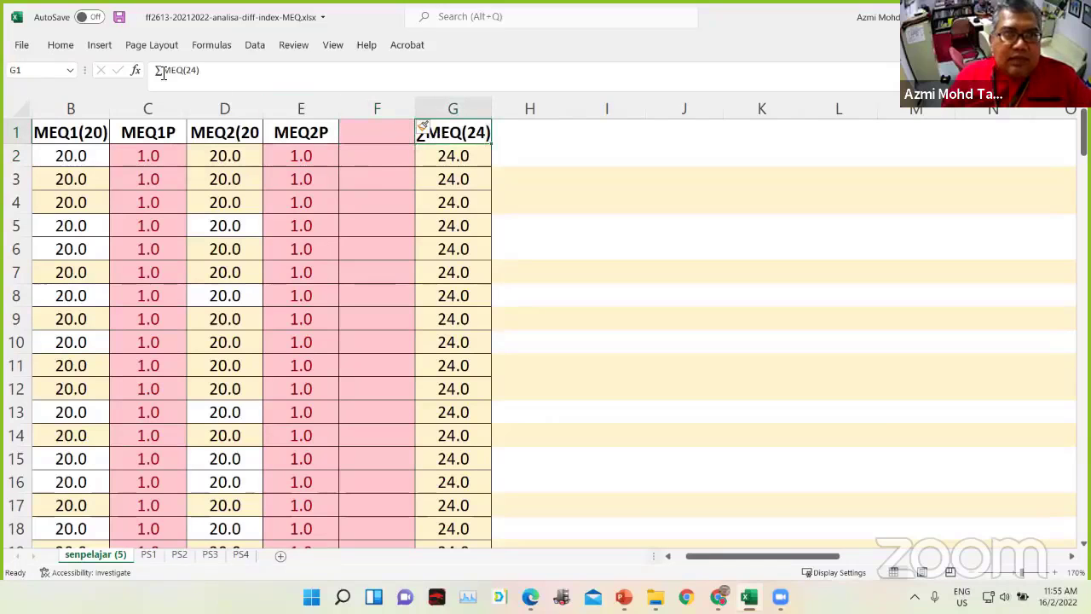
left_click_drag(162, 74, 154, 74)
key("ctrl+c")
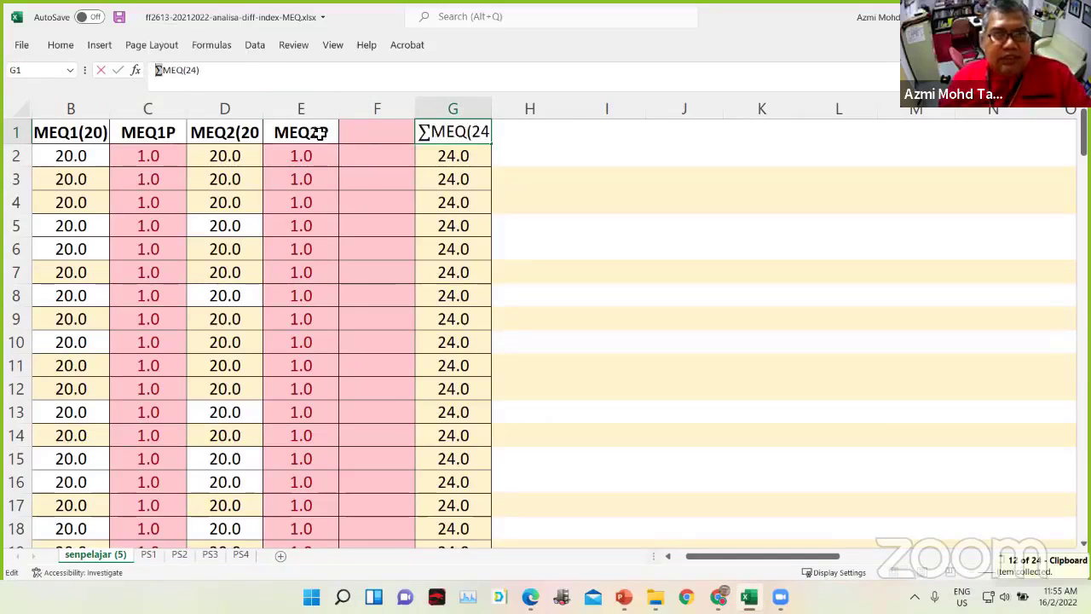
left_click(363, 132)
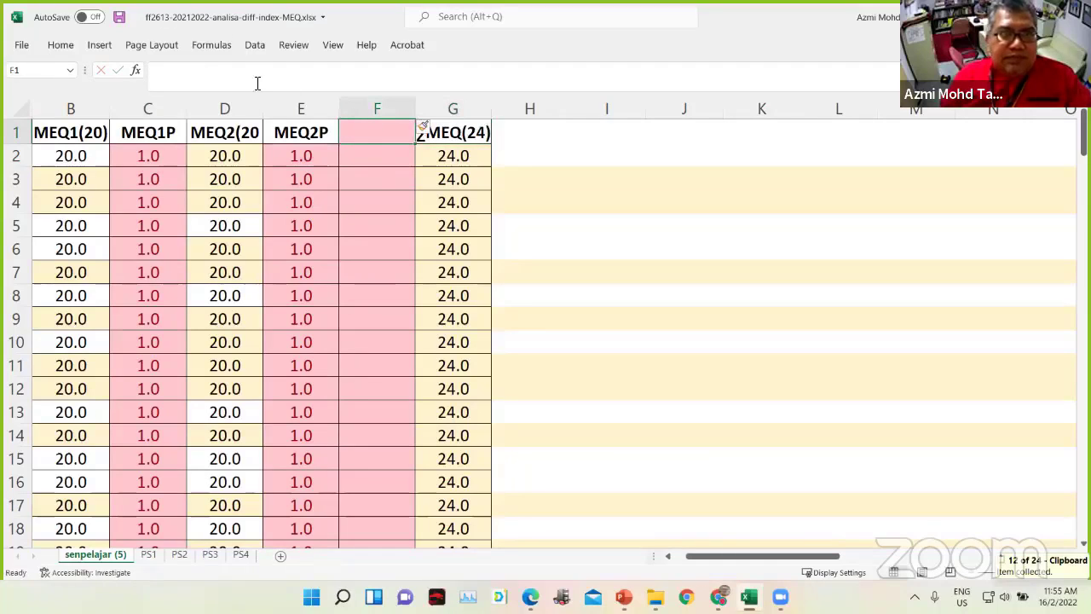
left_click(252, 78)
key("ctrl+v")
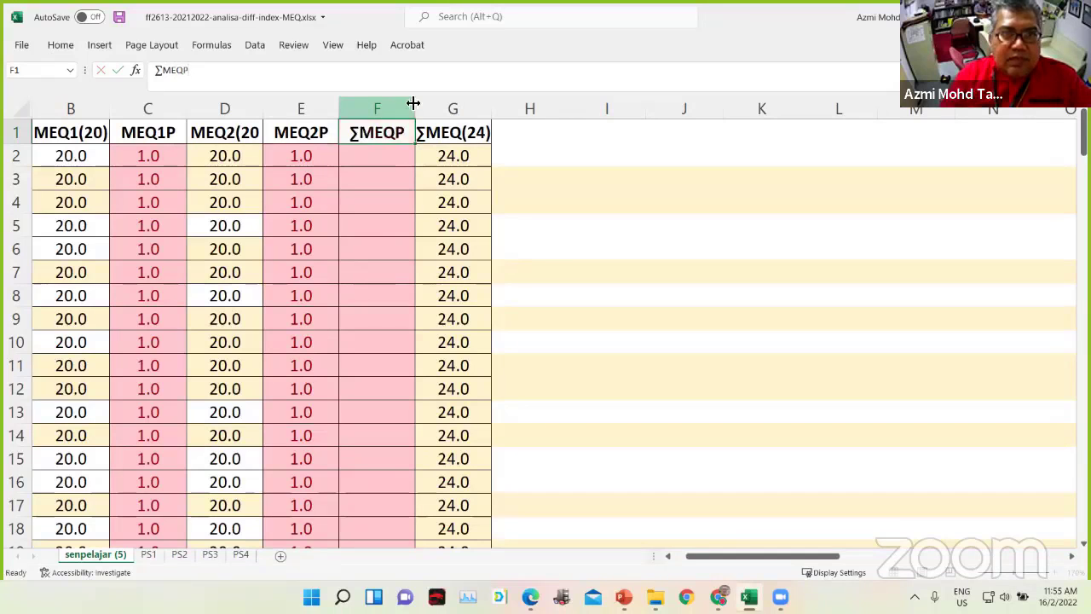
key("Return")
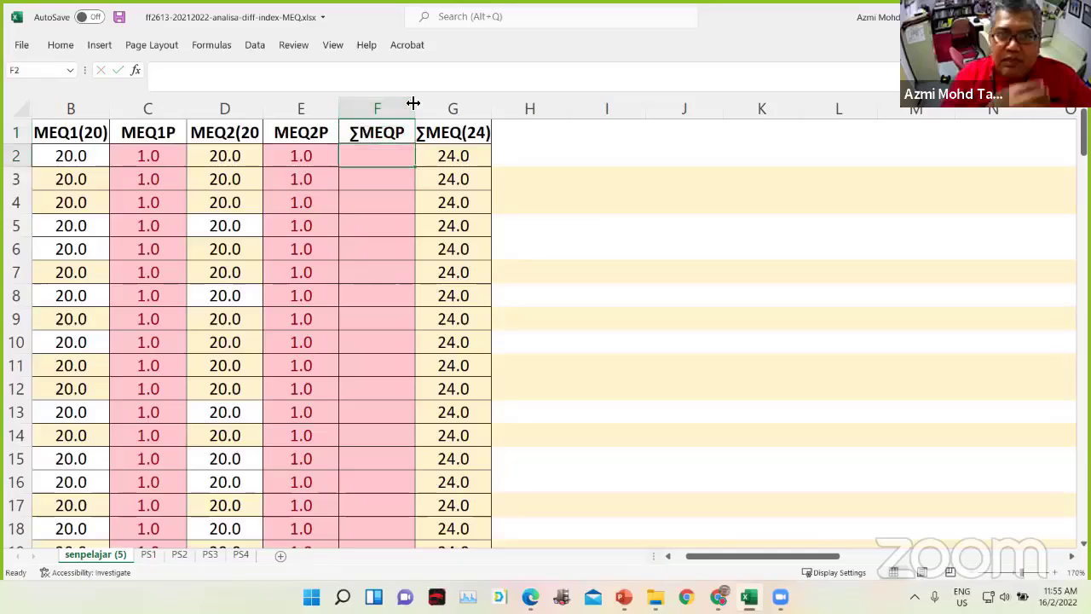
Enter the formula =C2+E2 in F2 to sum the first student's MEQ1P and MEQ2P
double_click(377, 156)
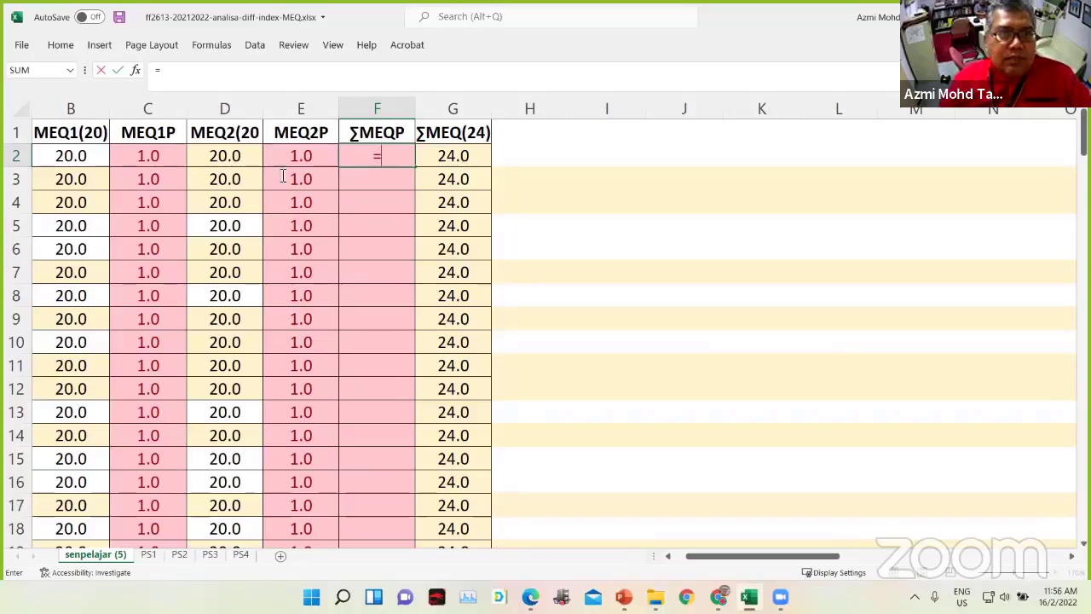
type("=")
left_click(135, 159)
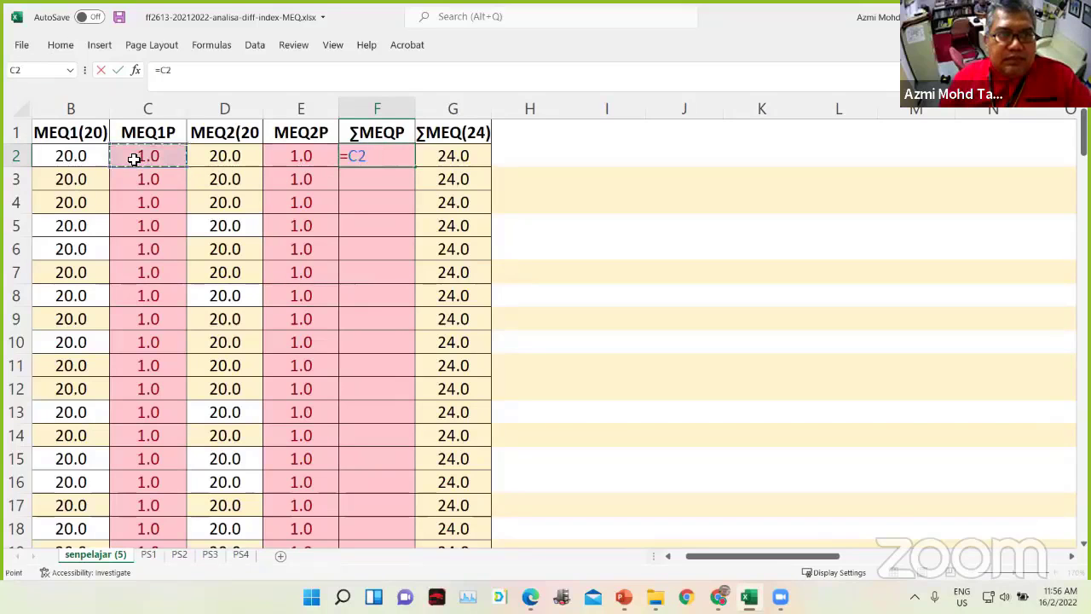
type("+")
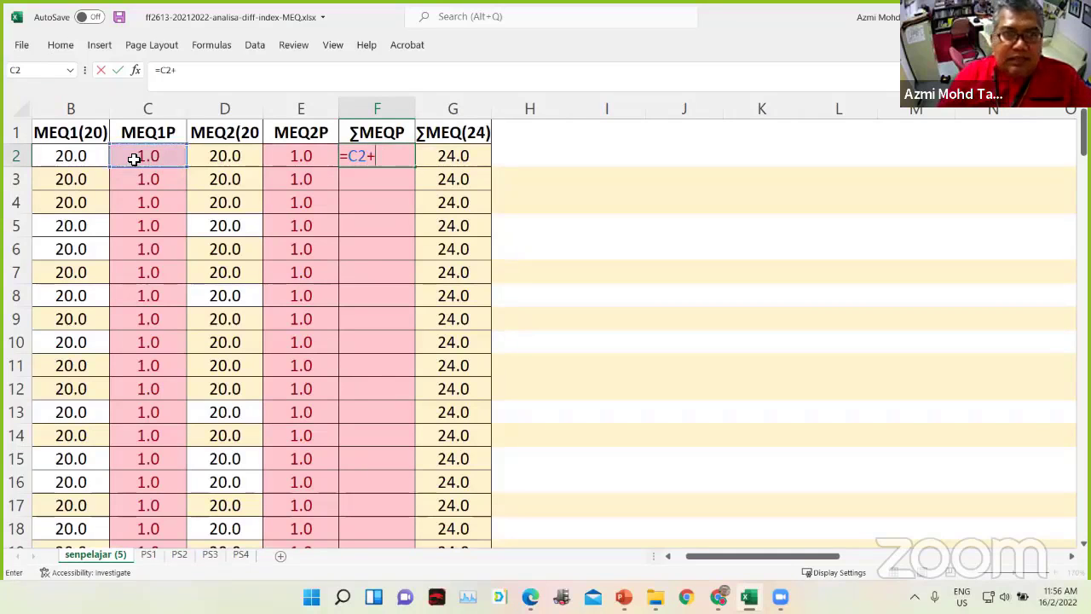
left_click(285, 155)
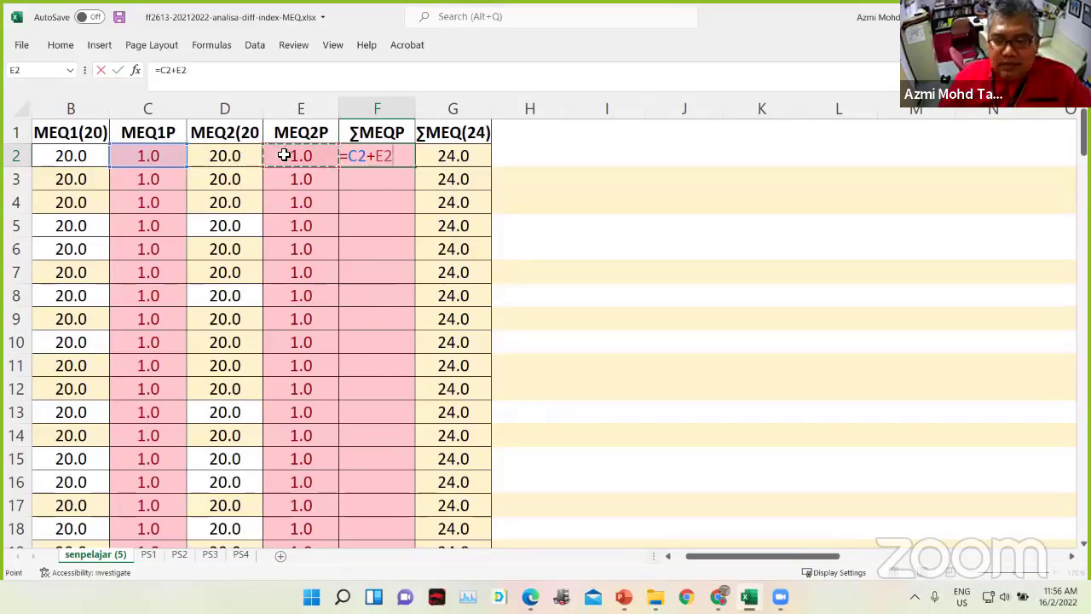
key("Return")
Fill the ∑MEQP formula from F2 down to the last student in row 154
left_click(380, 159)
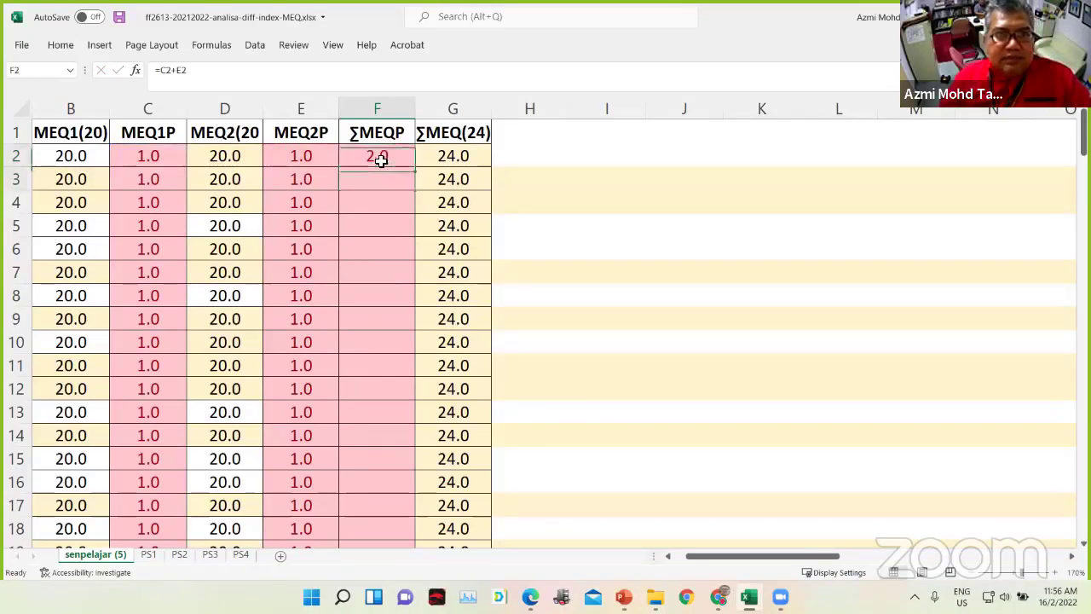
left_click_drag(415, 168, 377, 514)
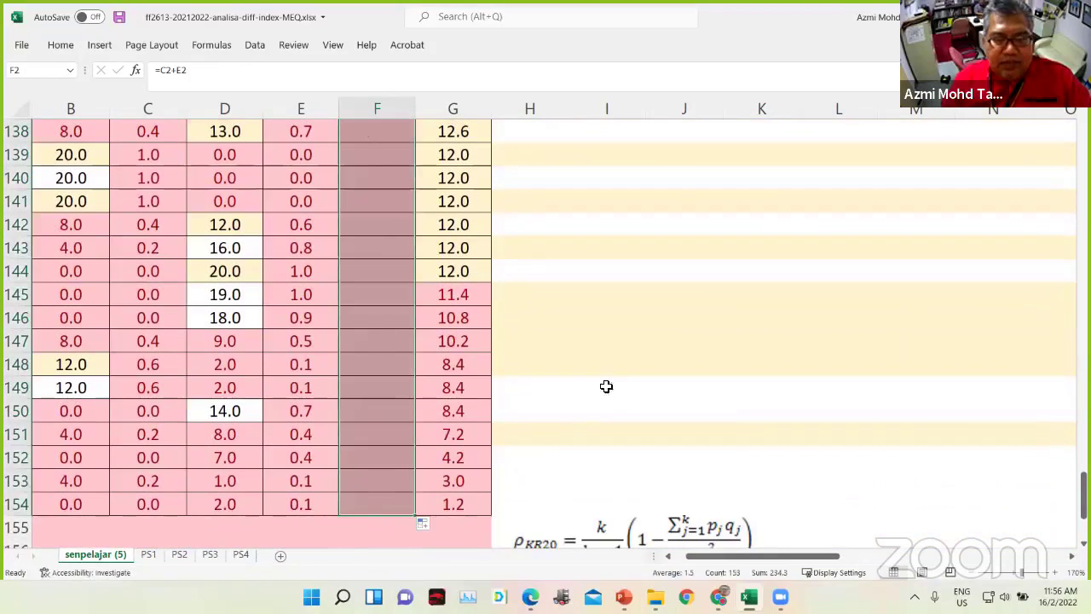
left_click(620, 372)
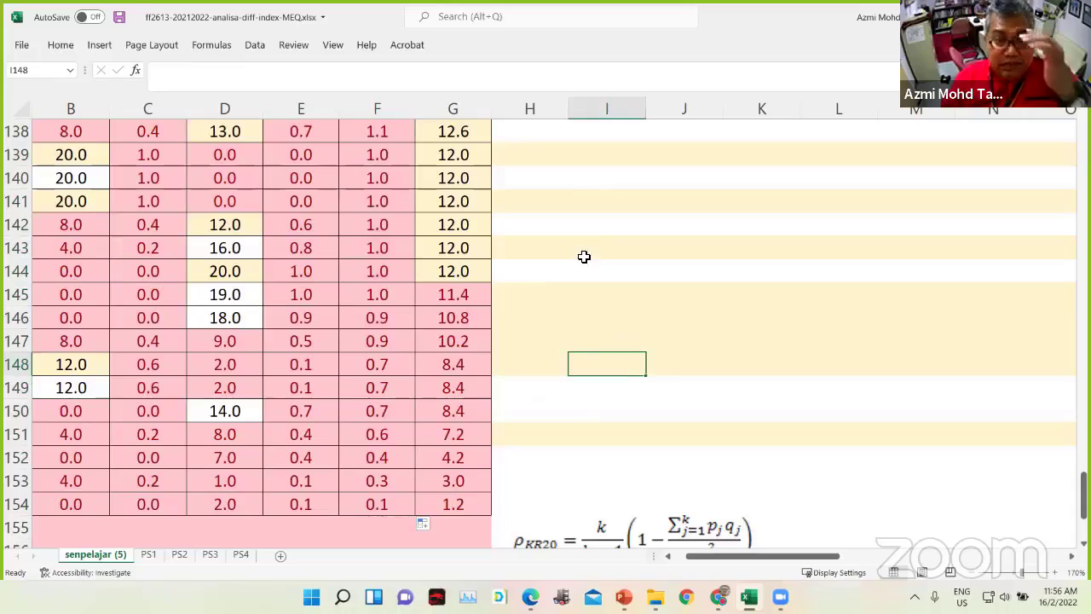
Hide the raw score columns MEQ1(20) and MEQ2(20 so only the proportion and total columns remain beside each other
scroll(581, 268, "up", 20)
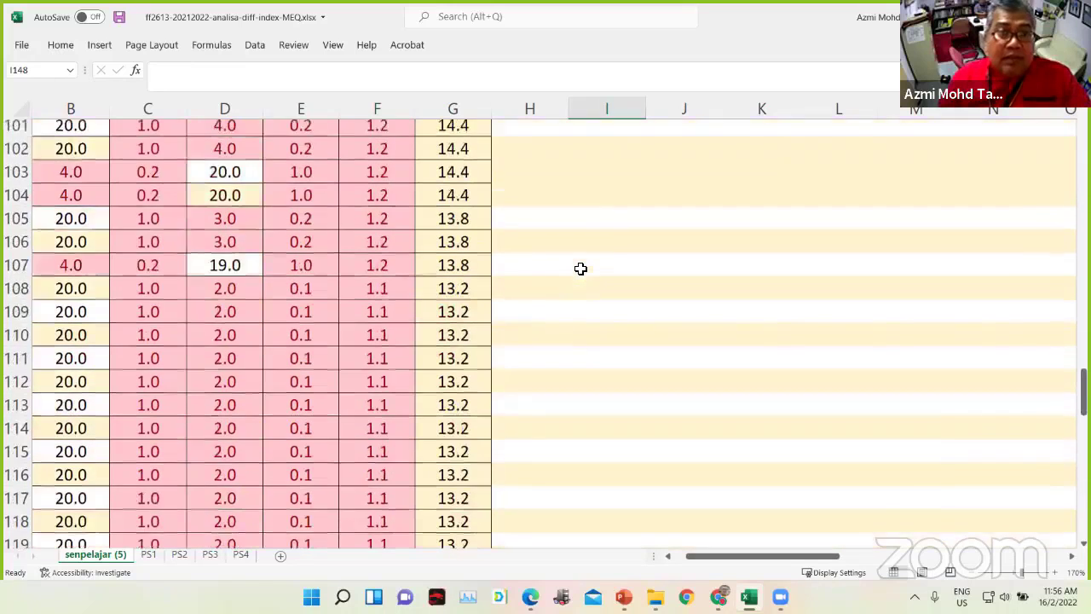
scroll(581, 269, "up", 20)
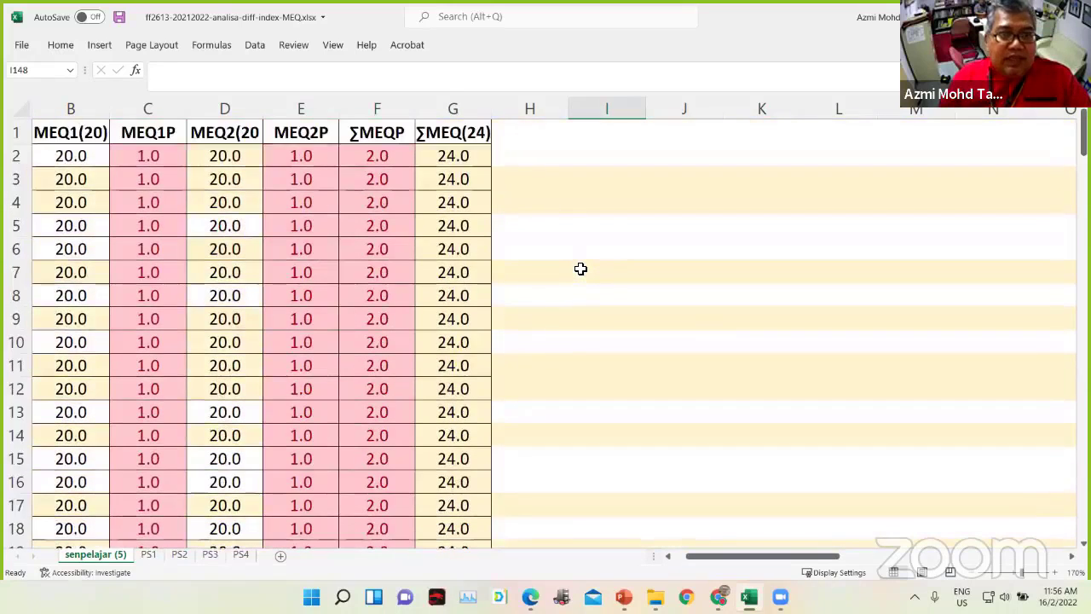
left_click(80, 107)
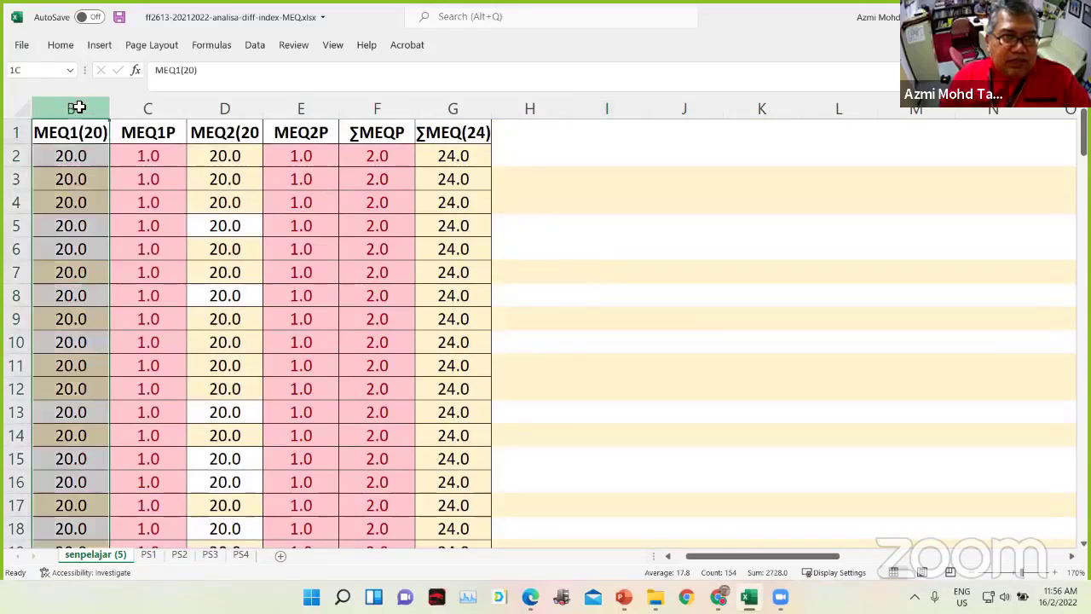
right_click(82, 107)
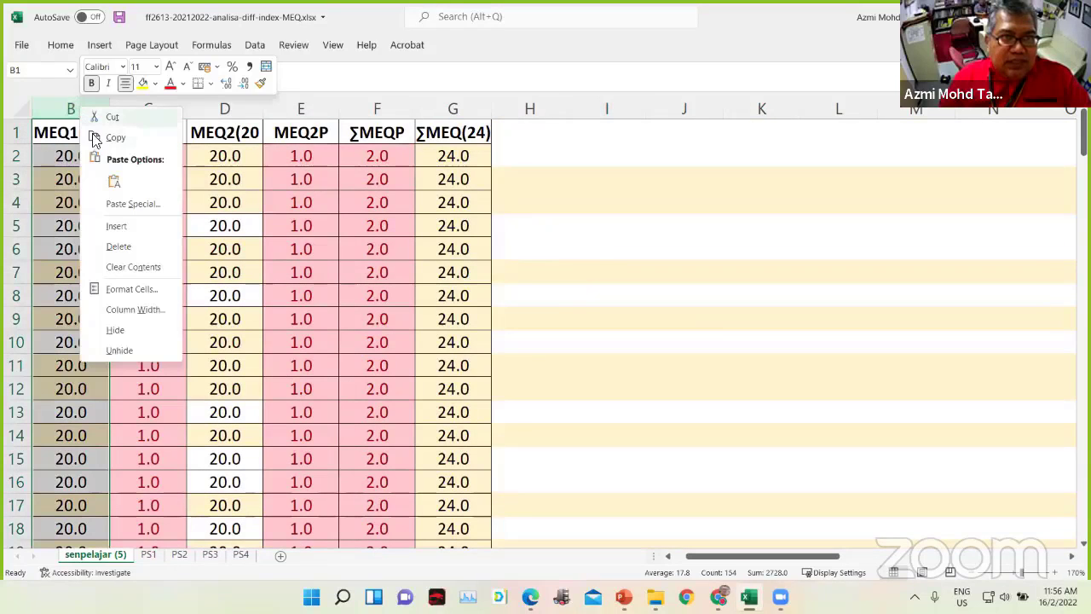
left_click(137, 333)
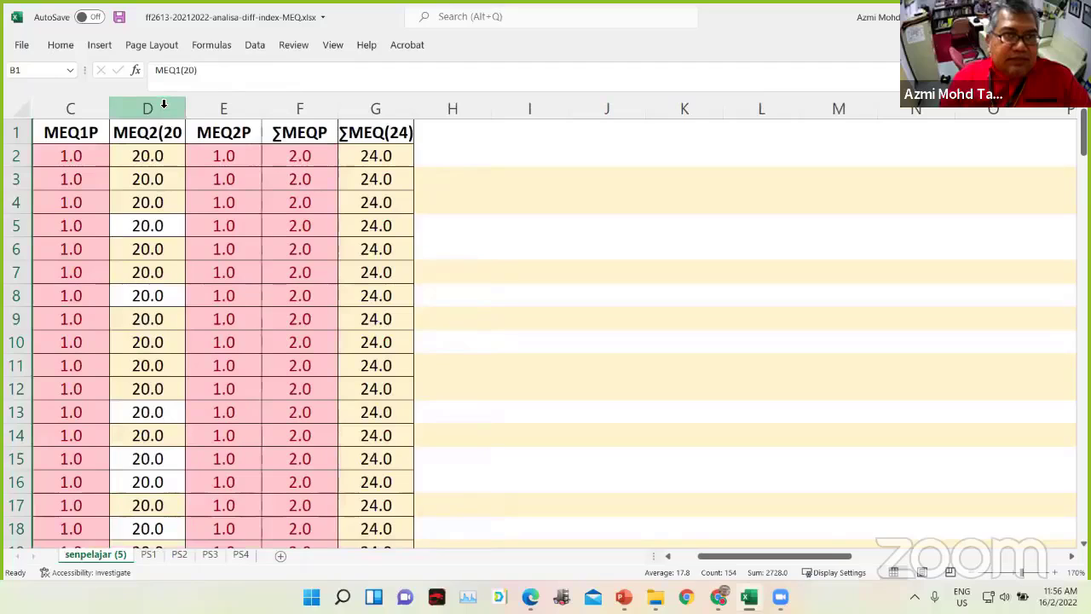
left_click(163, 103)
right_click(164, 104)
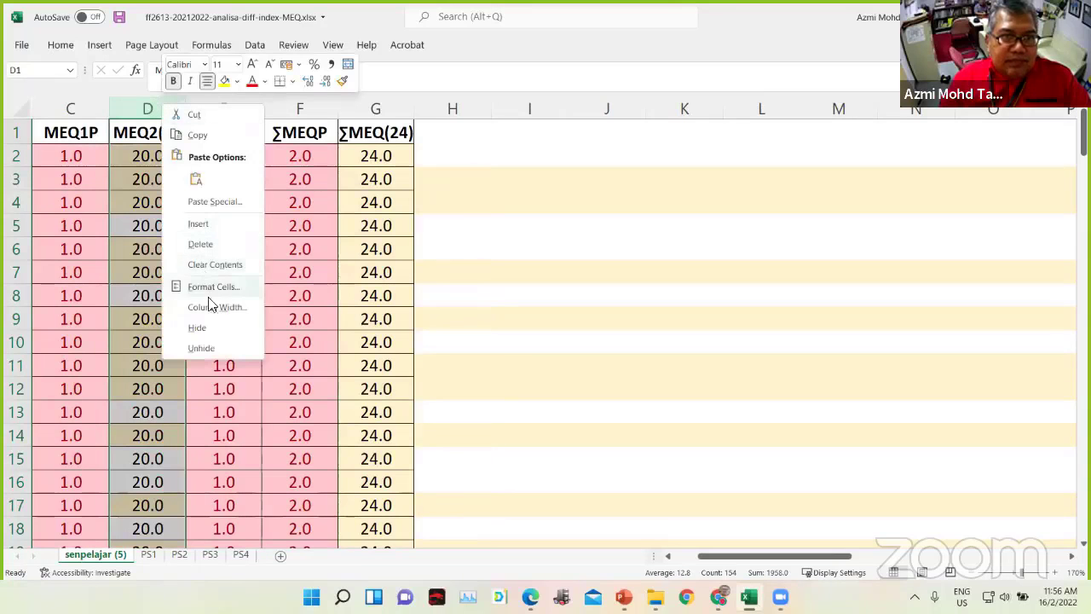
left_click(212, 329)
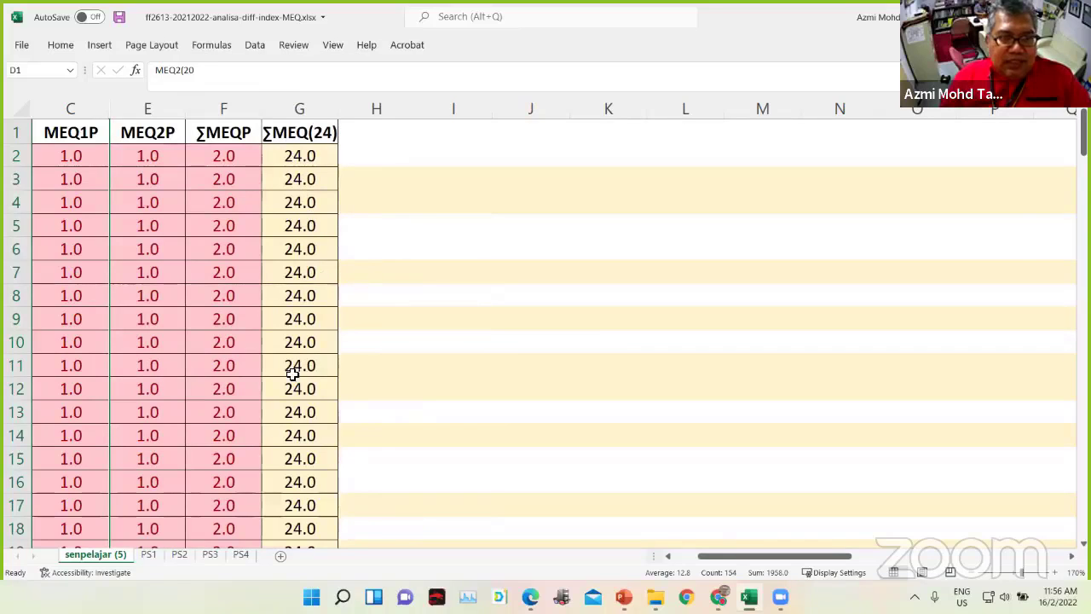
scroll(293, 372, "down", 10)
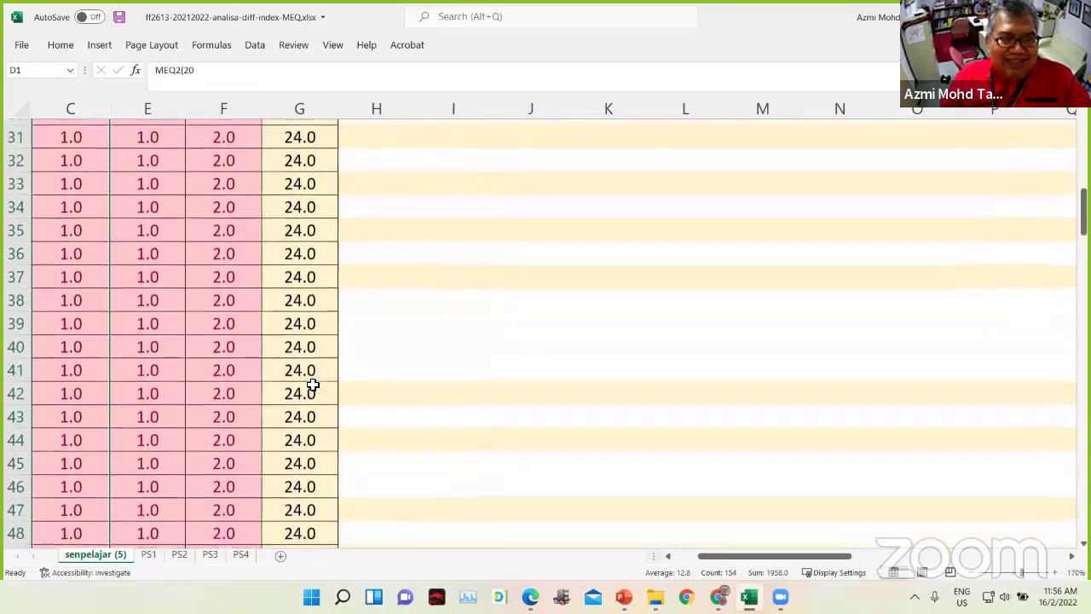
scroll(313, 385, "down", 5)
scroll(312, 385, "up", 11)
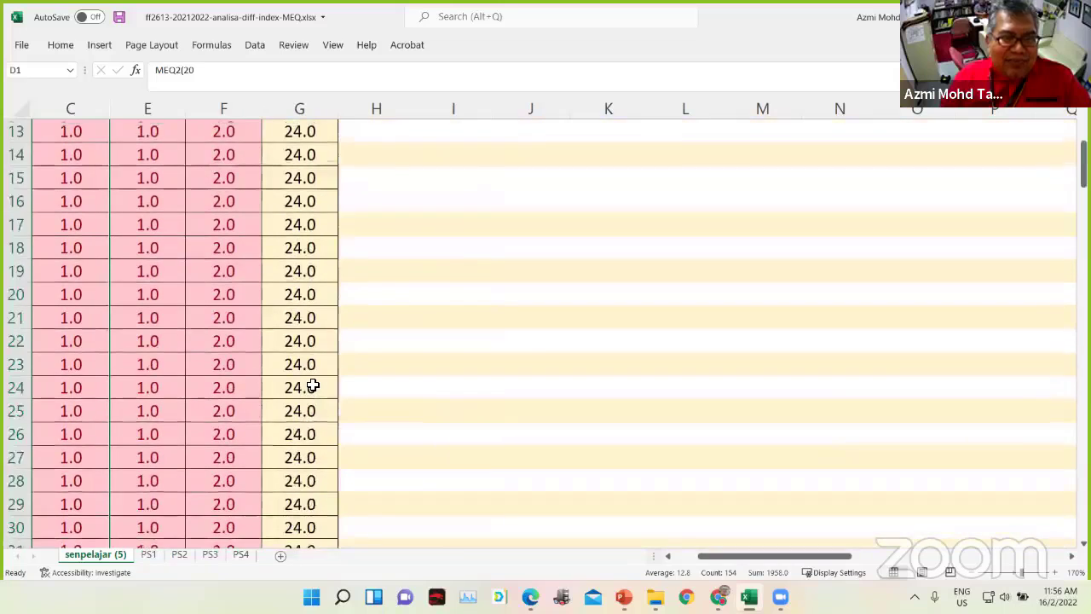
scroll(313, 386, "up", 4)
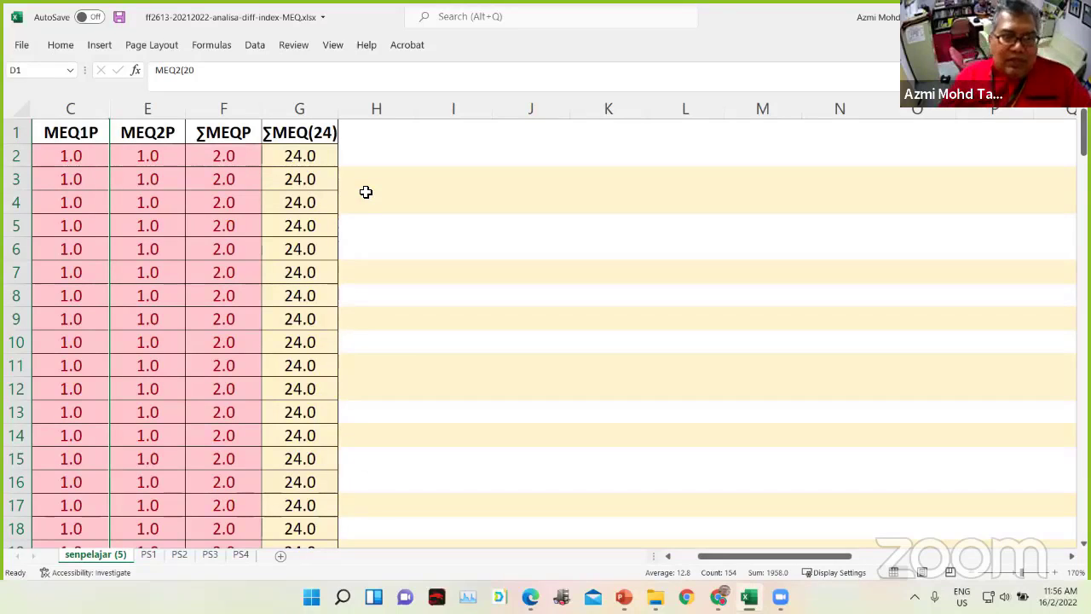
left_click(254, 49)
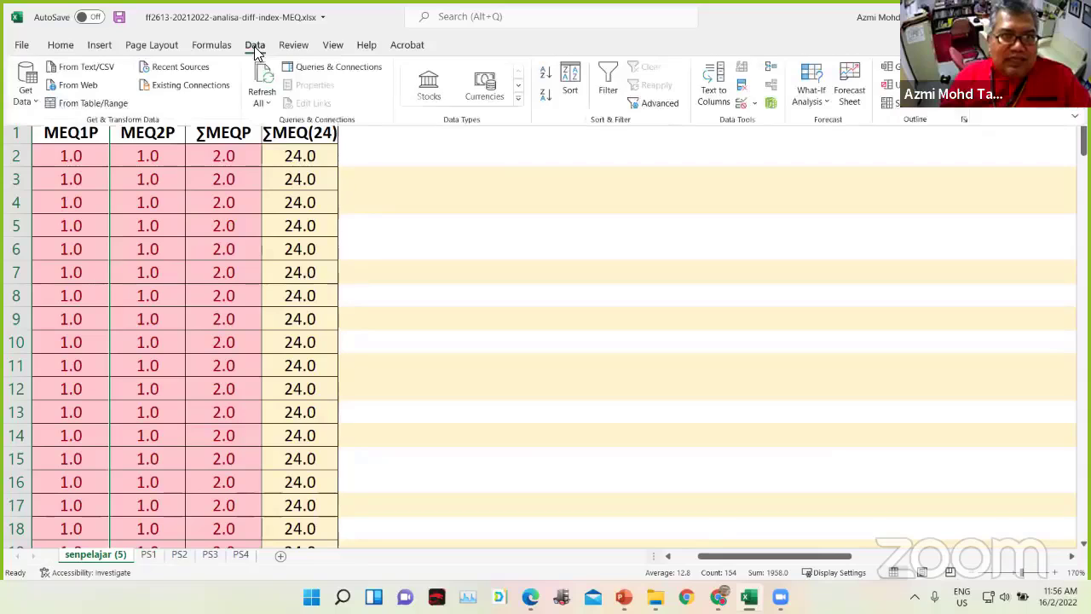
left_click(575, 107)
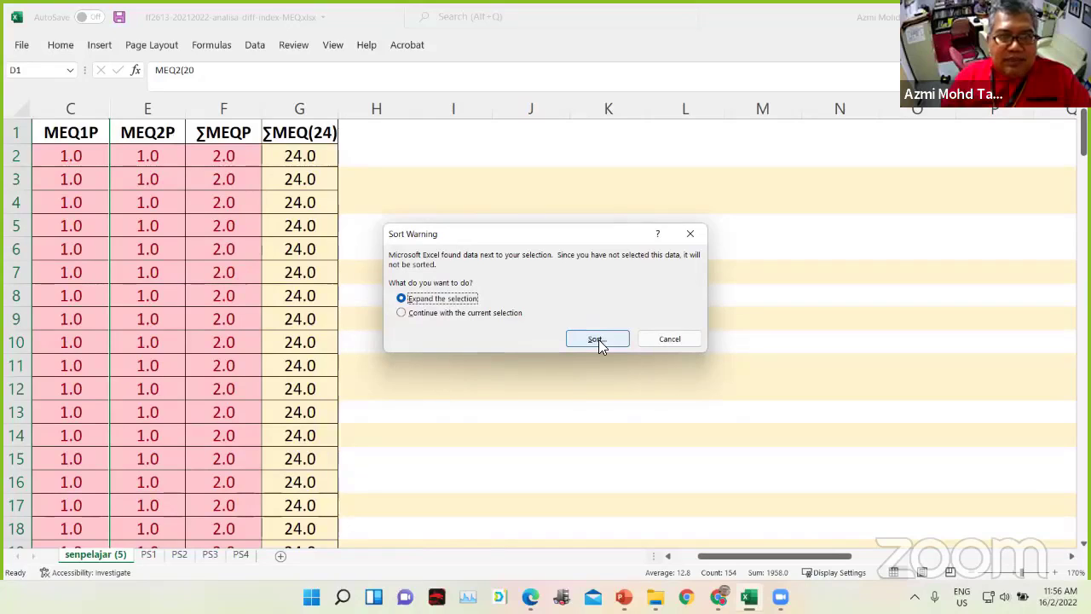
left_click(673, 341)
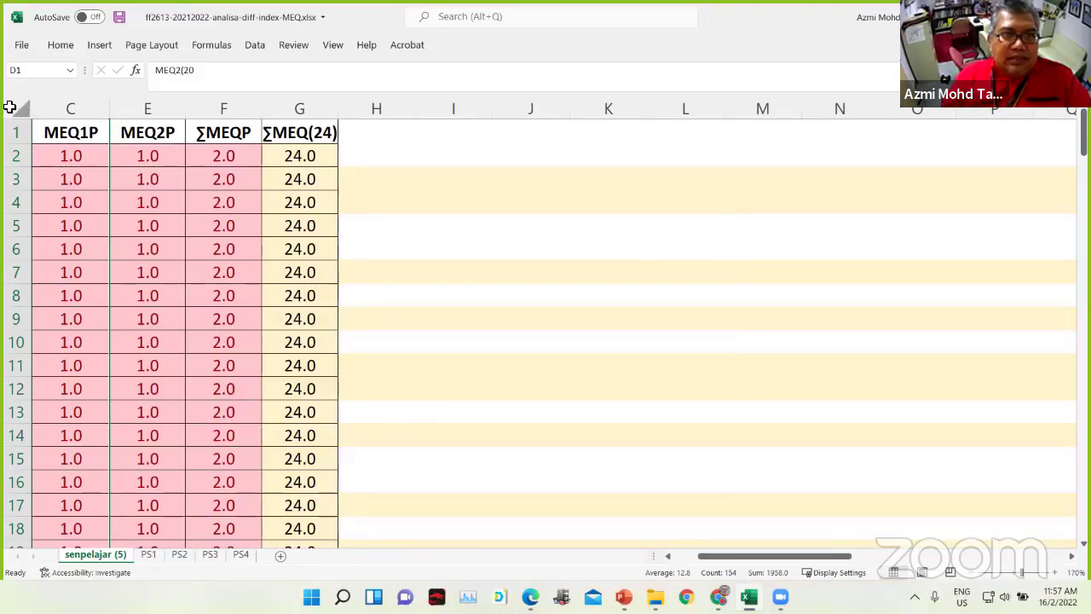
left_click(466, 185)
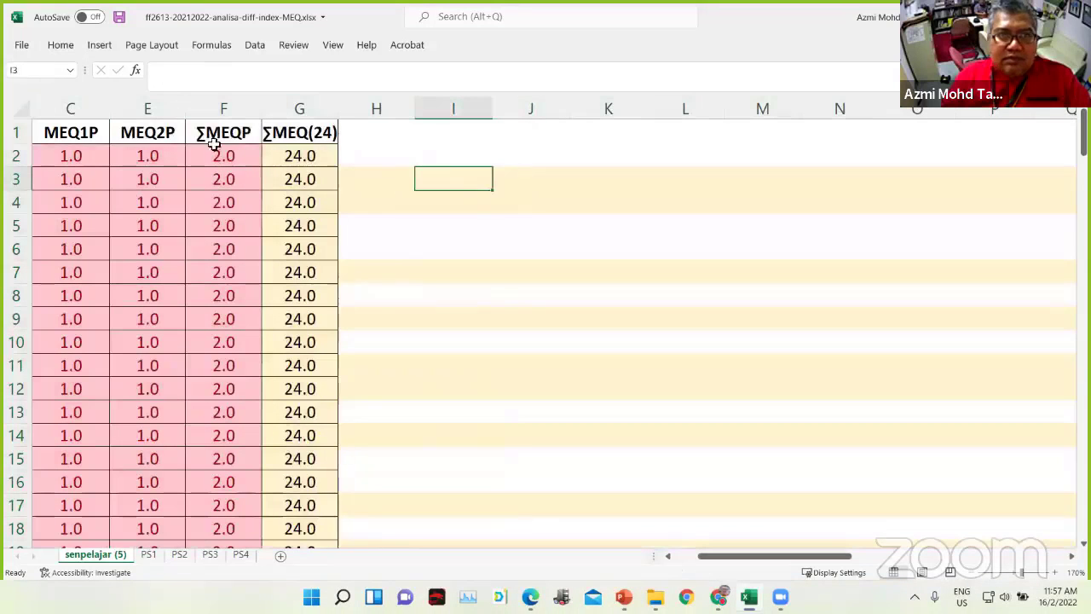
Sort the whole sheet by No.Pend on cell values from Z to A, and save the workbook
left_click(14, 112)
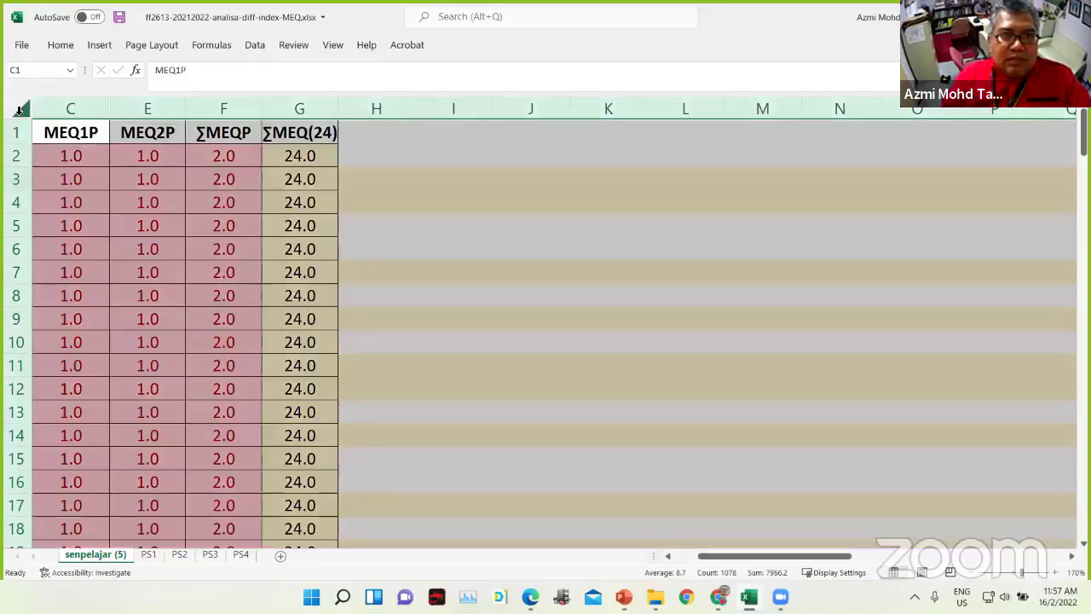
left_click(255, 46)
left_click(571, 81)
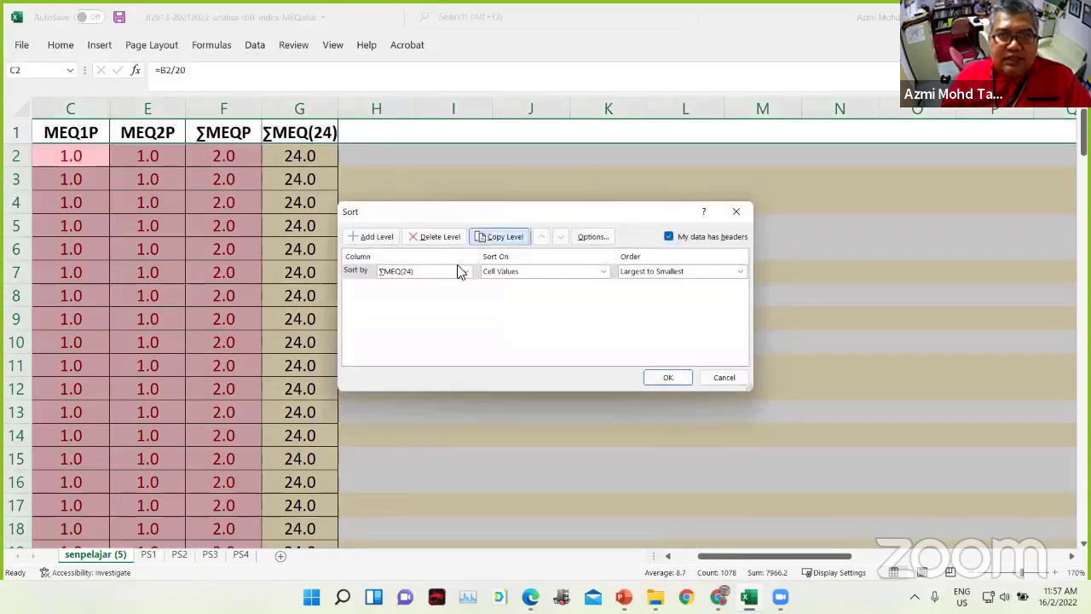
left_click(465, 271)
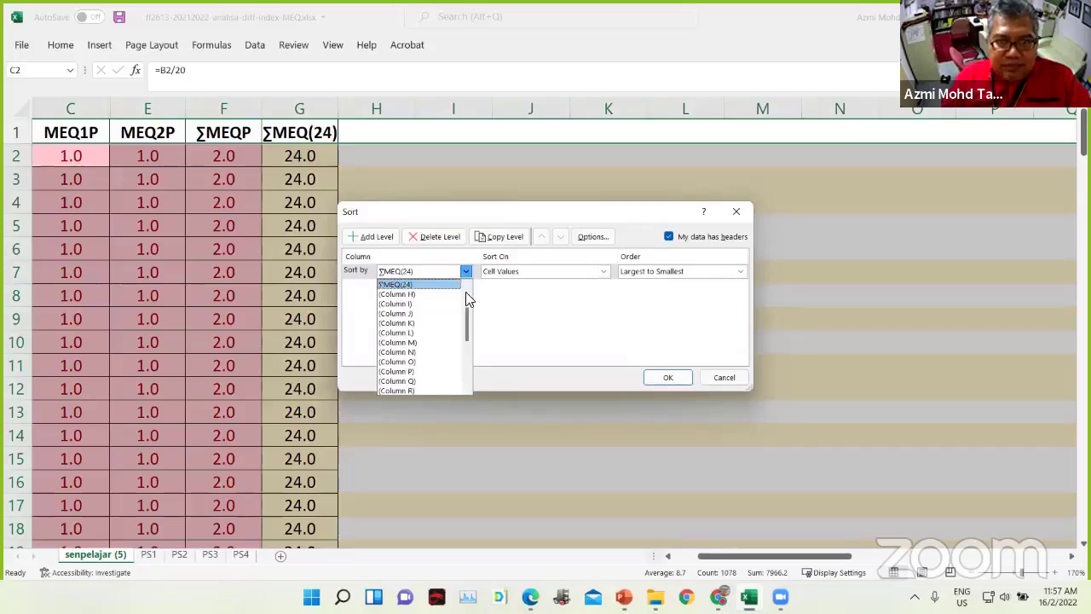
scroll(466, 292, "up", 2)
scroll(450, 287, "up", 2)
left_click(430, 284)
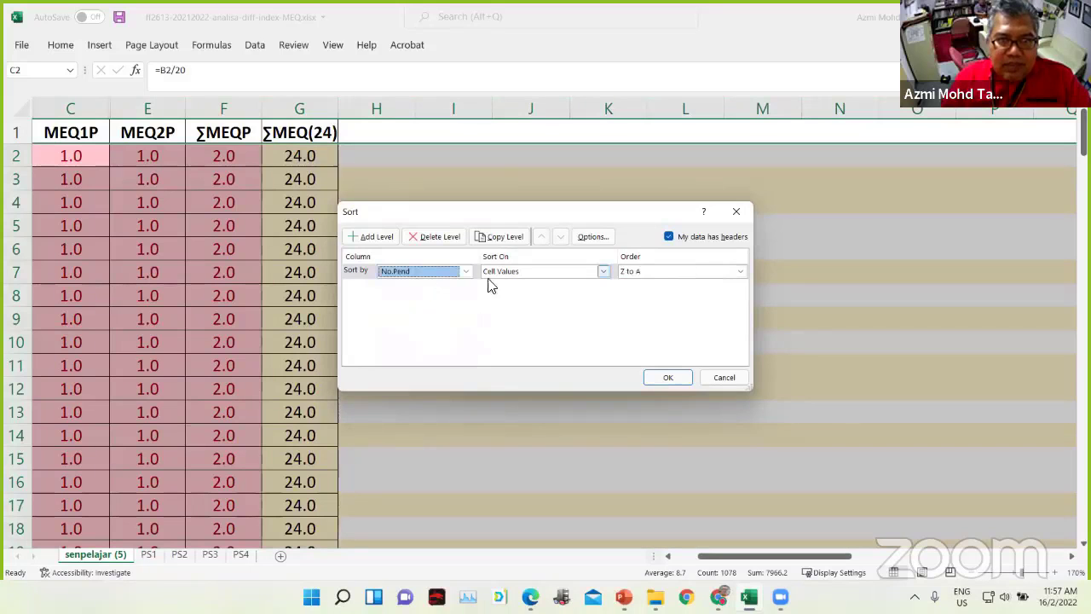
left_click(668, 377)
left_click(476, 223)
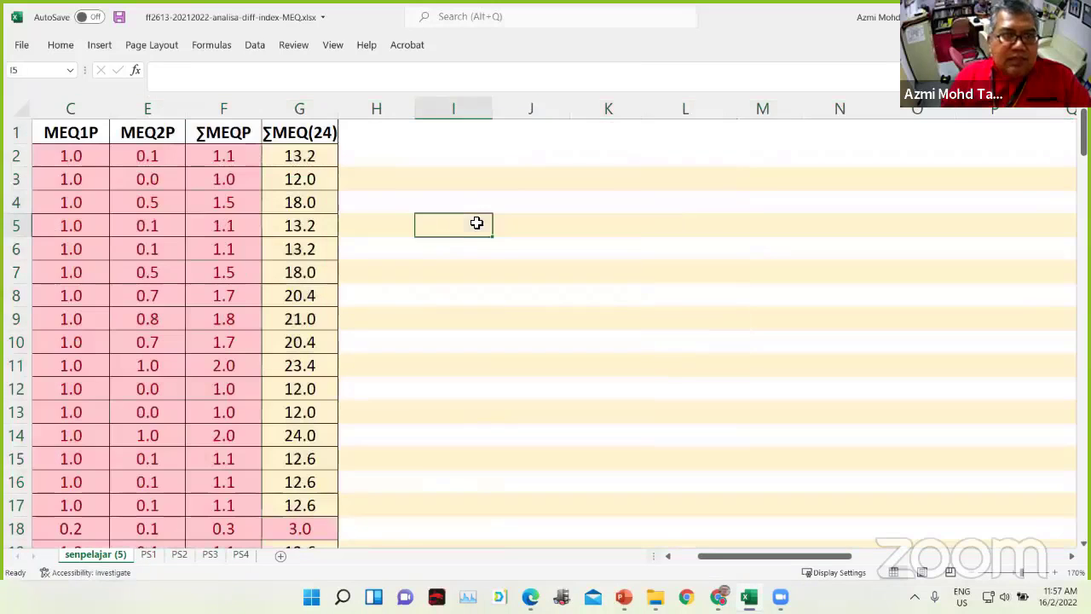
left_click(119, 17)
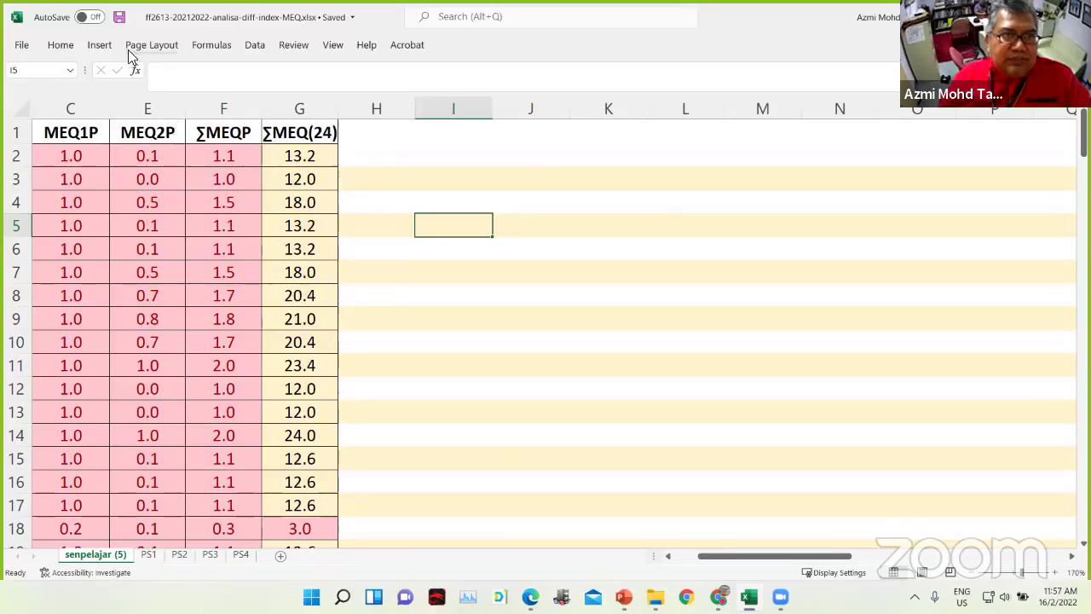
left_click(60, 46)
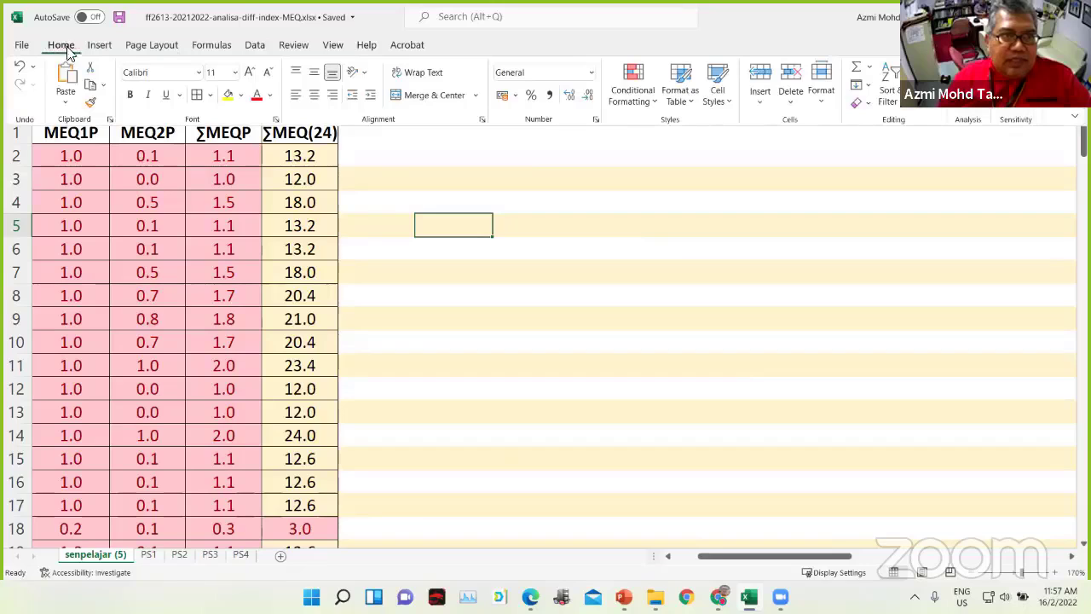
left_click(255, 45)
left_click(562, 92)
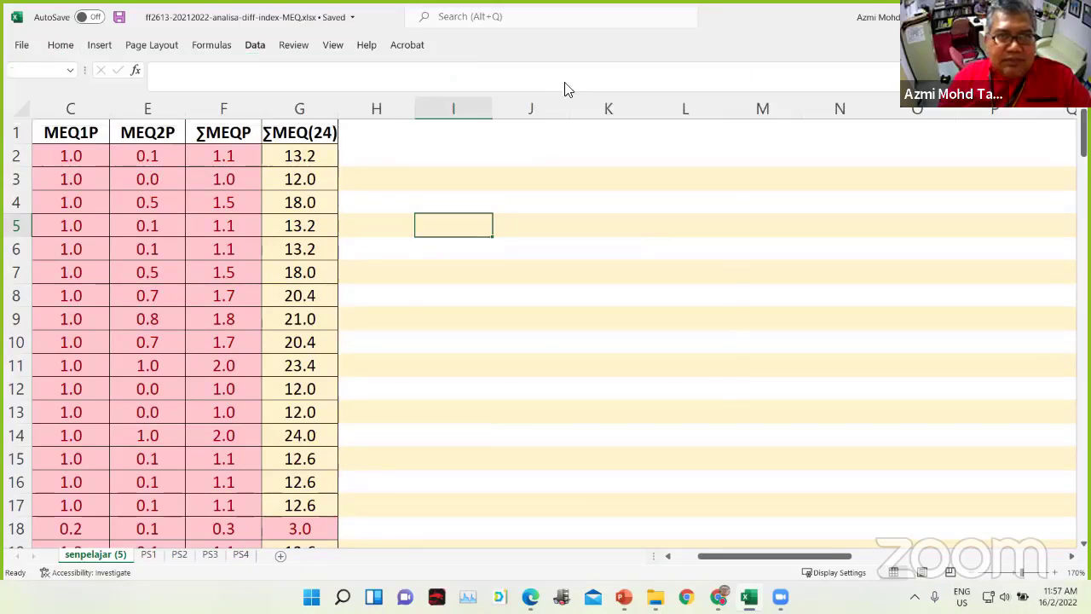
left_click(552, 335)
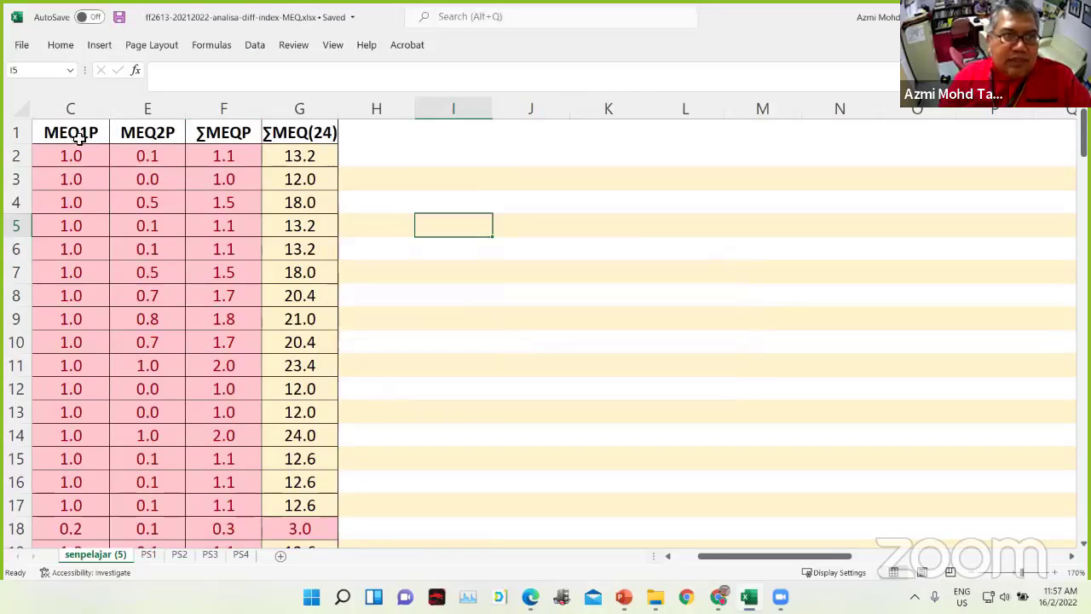
Sort the whole sheet by ∑MEQ(24) on cell values, from largest to smallest
left_click(22, 109)
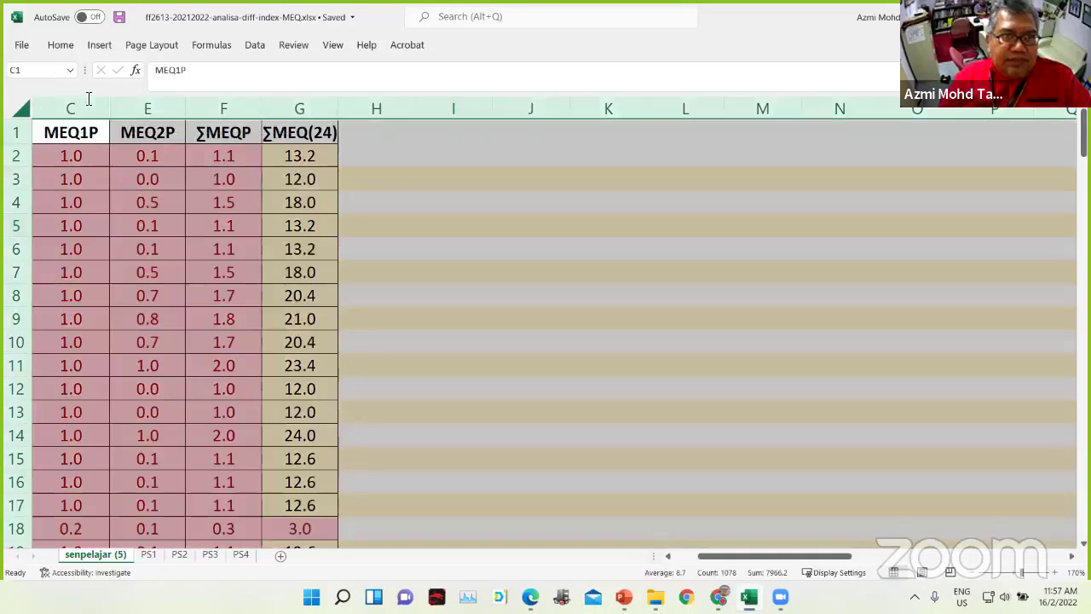
left_click(260, 48)
left_click(564, 89)
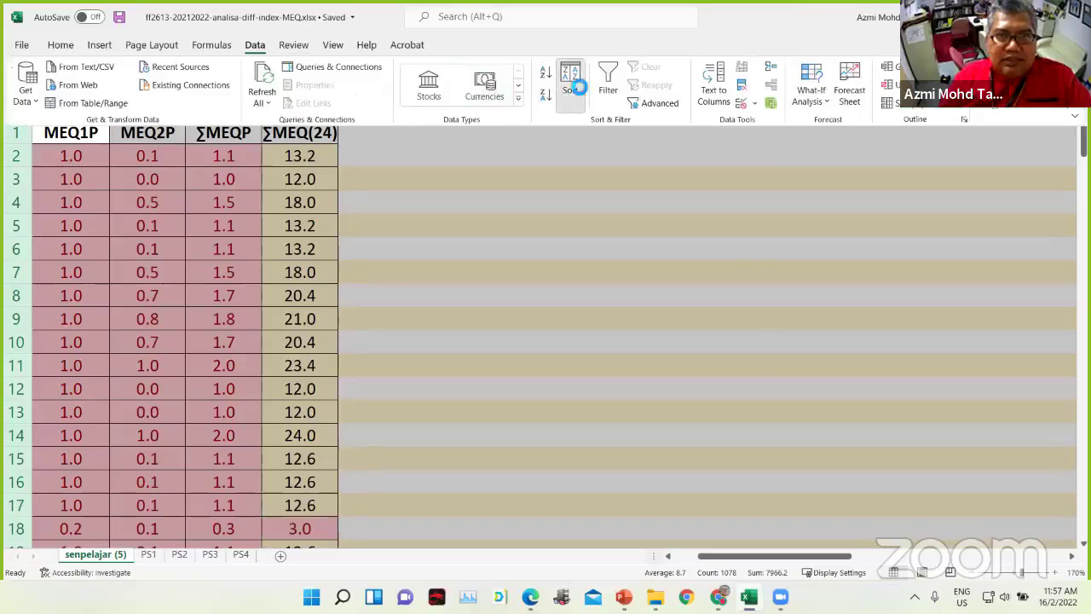
left_click(464, 271)
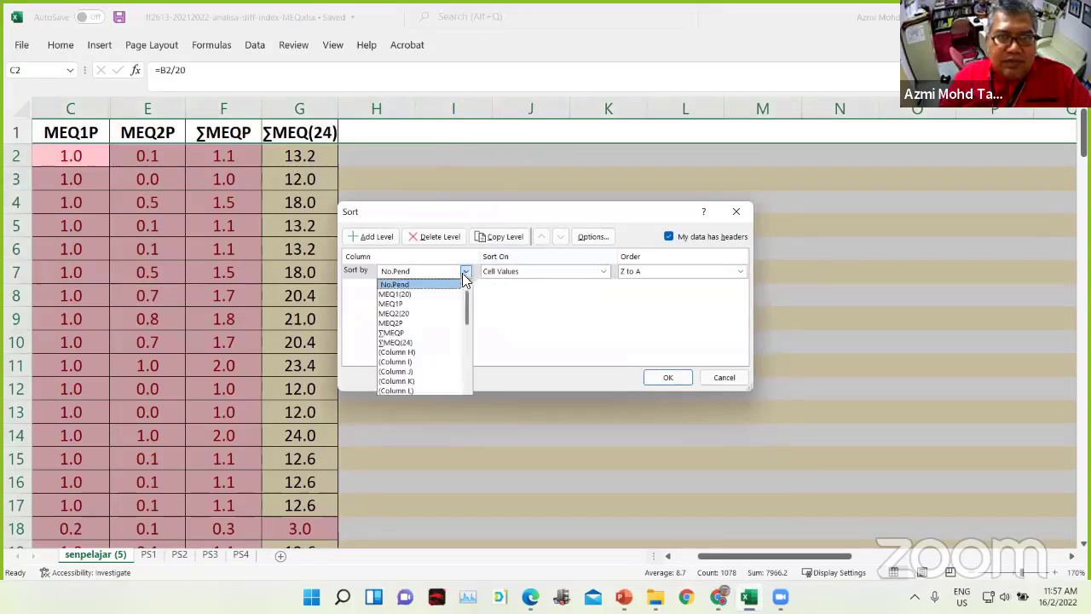
scroll(452, 324, "down", 2)
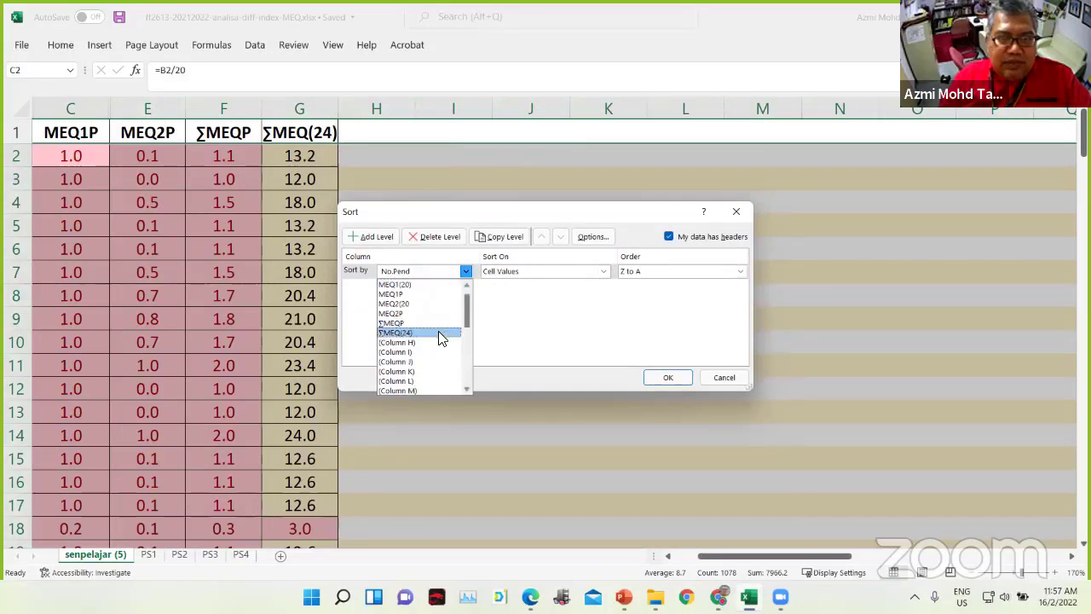
left_click(426, 333)
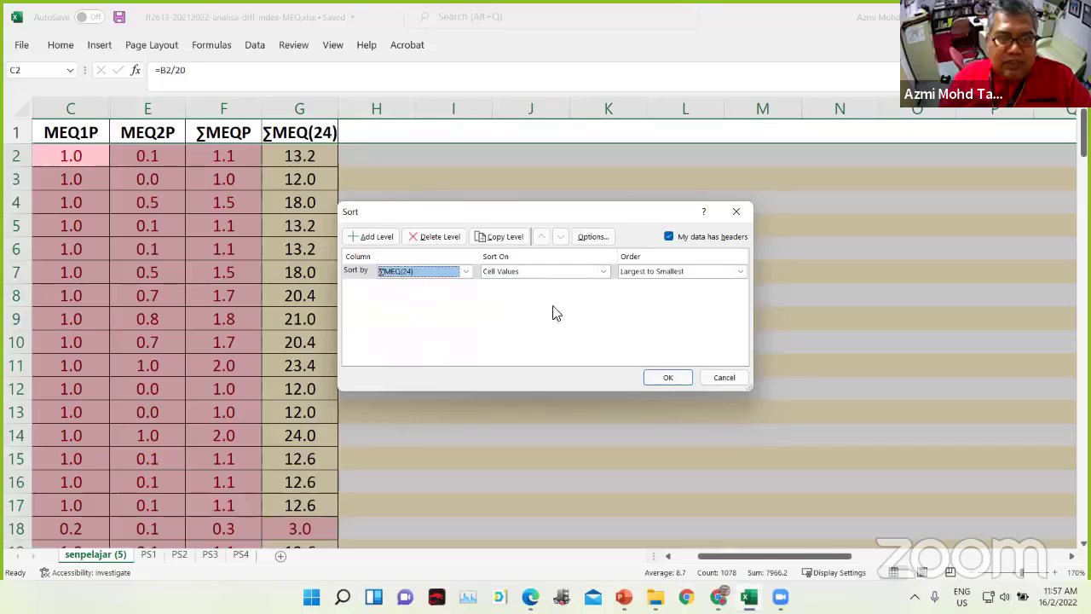
left_click(678, 379)
left_click(514, 229)
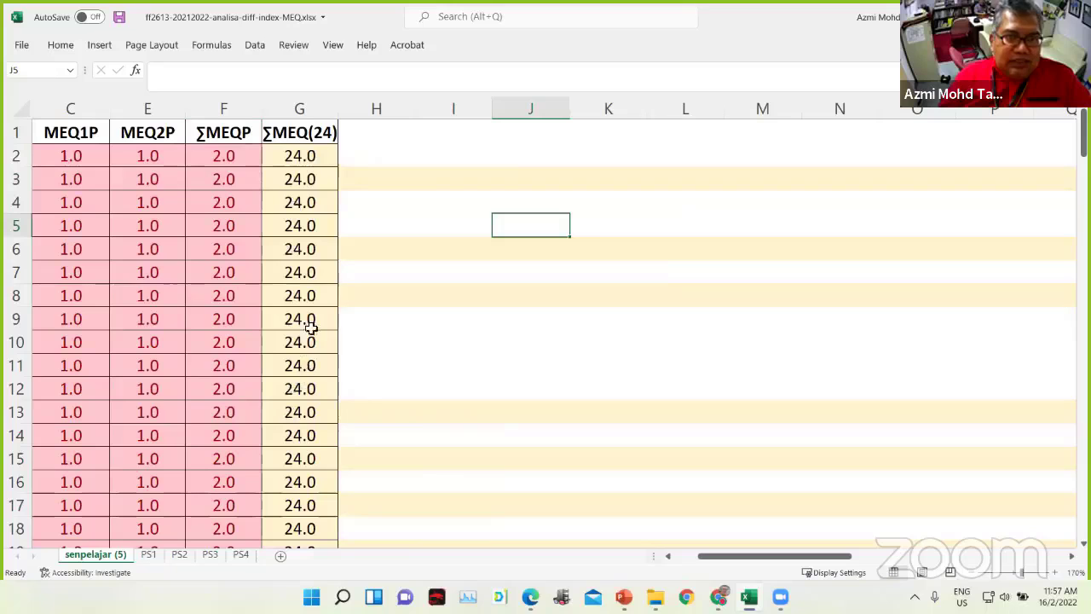
Enter the row label Diff Index in A155, directly below the last student
scroll(317, 294, "down", 8)
scroll(317, 294, "down", 11)
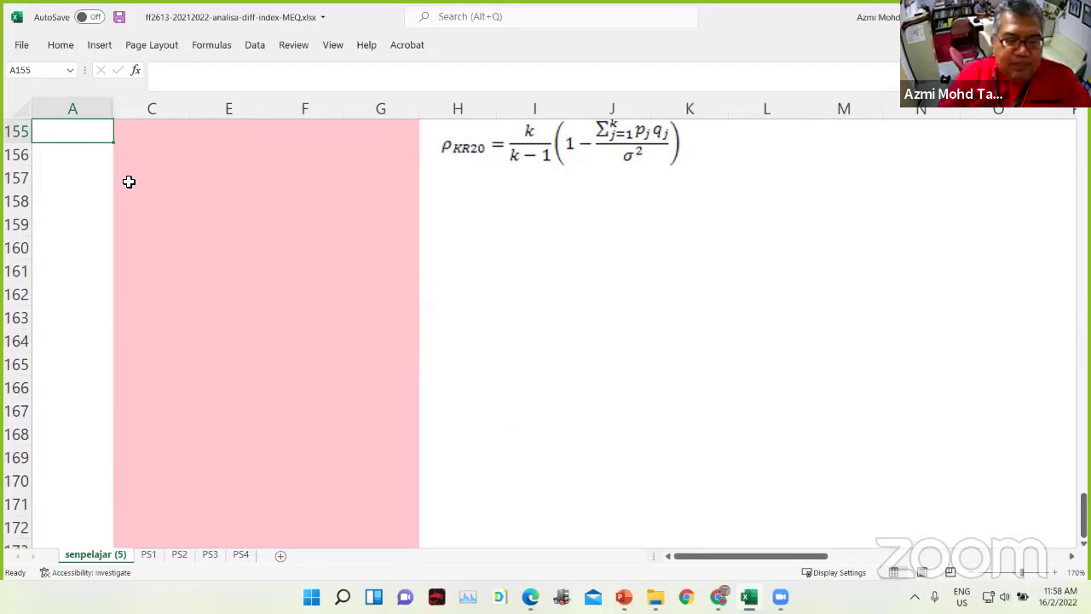
type("iff")
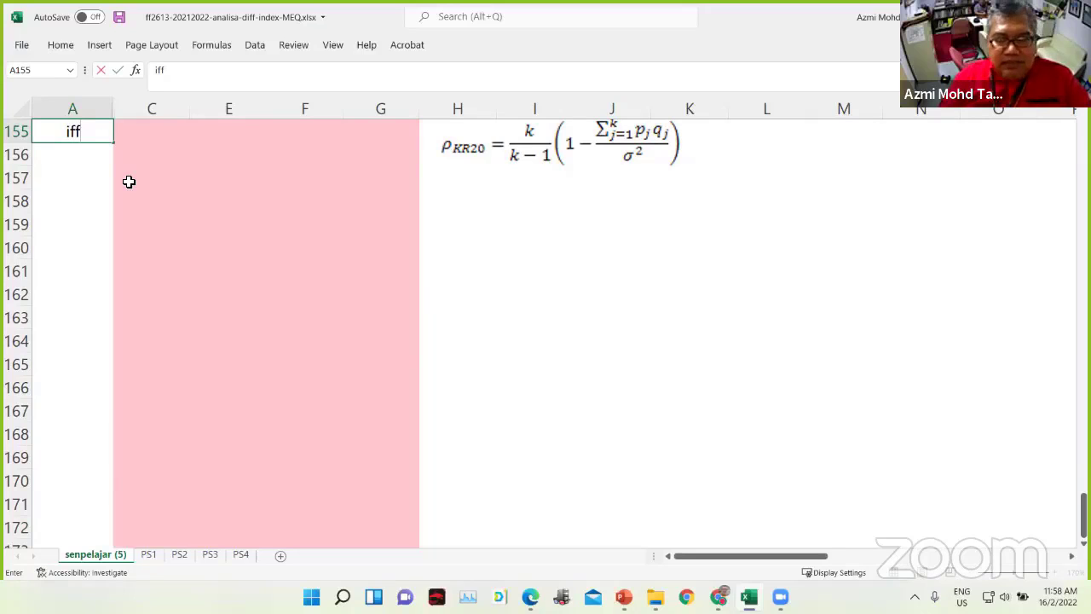
key("BackSpace")
key("BackSpace")
key("BackSpace")
type("D")
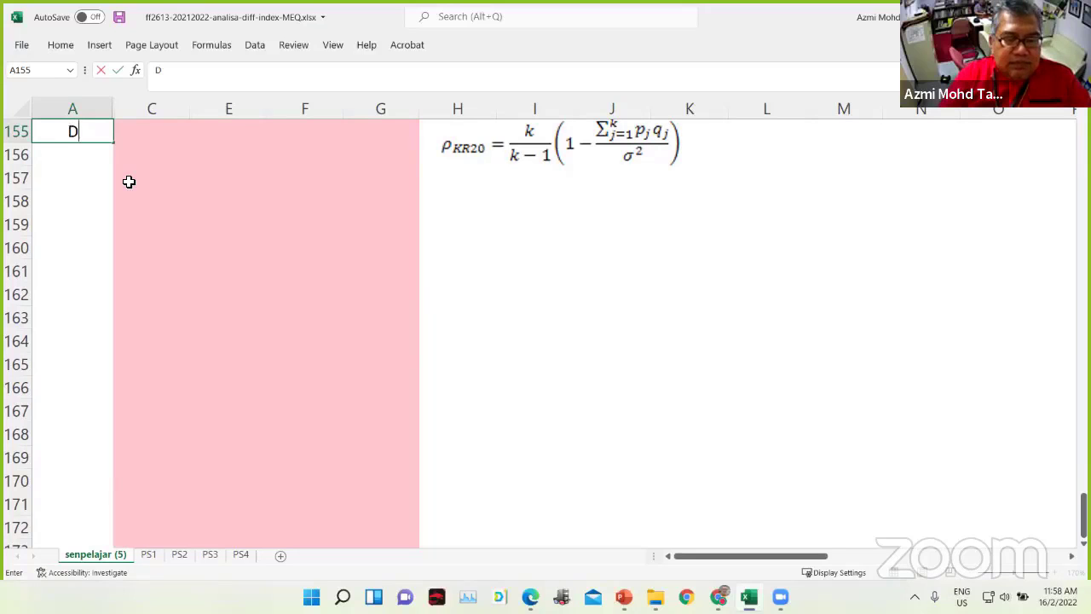
type("if")
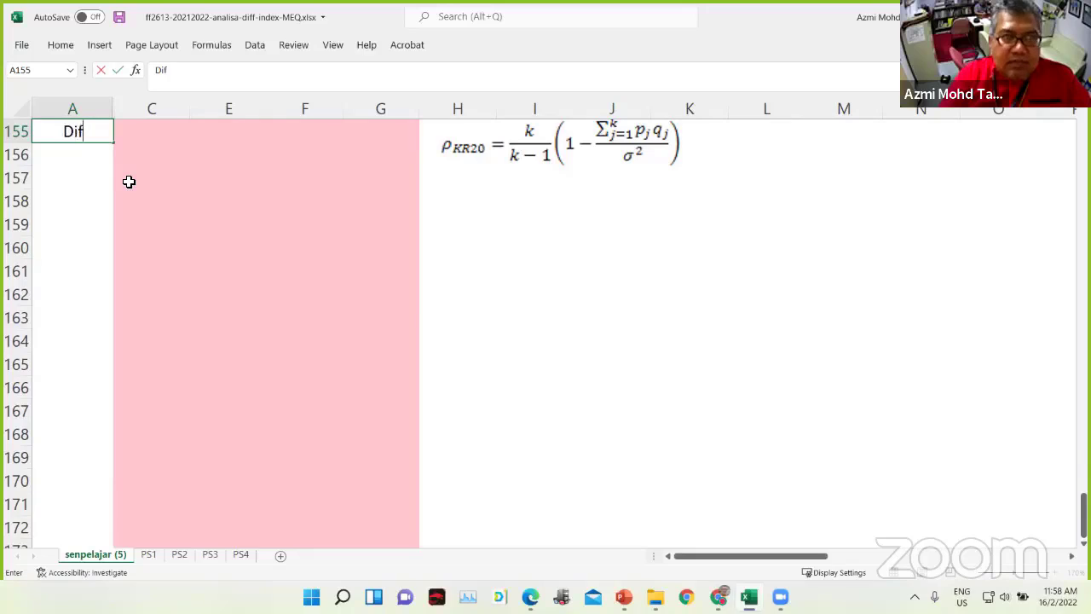
type("f Index")
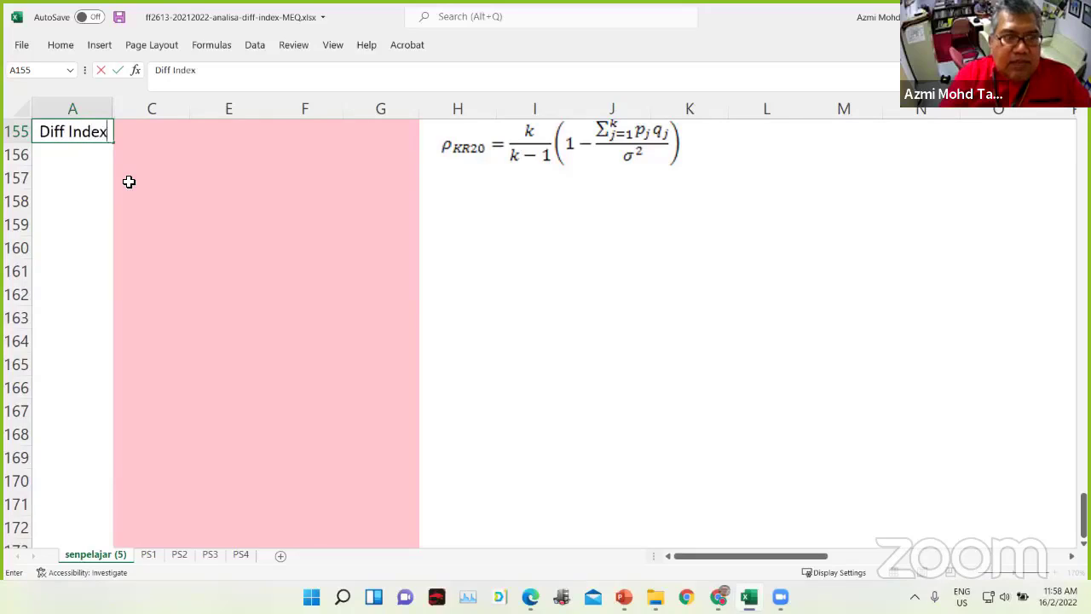
key("ctrl+Return")
key("Return")
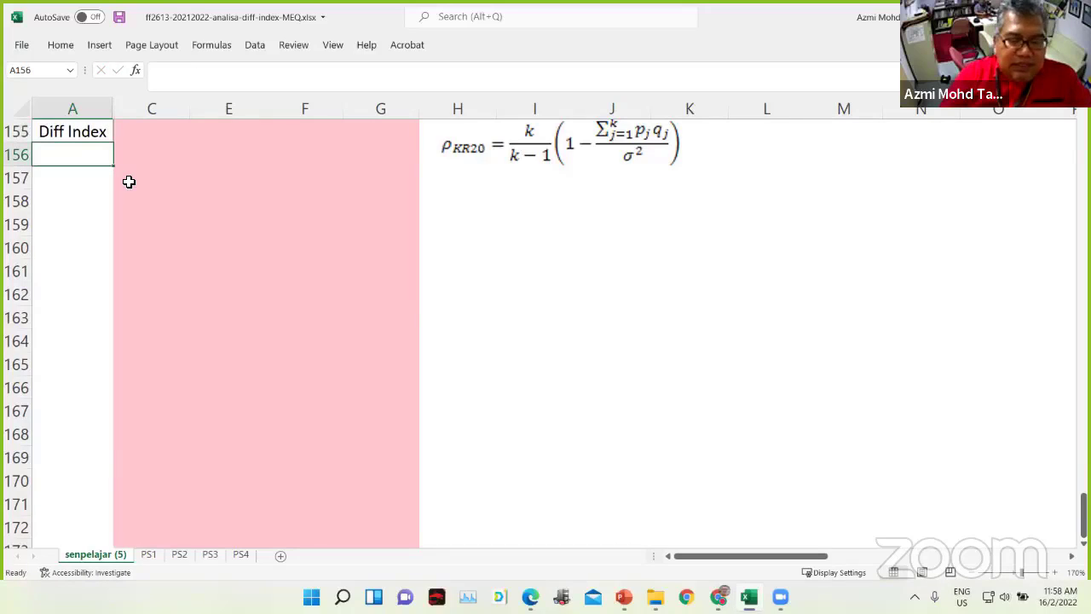
Enter the row labels Disc Index, P, Q and PQ in A156 to A159, below Diff Index
type("Disc")
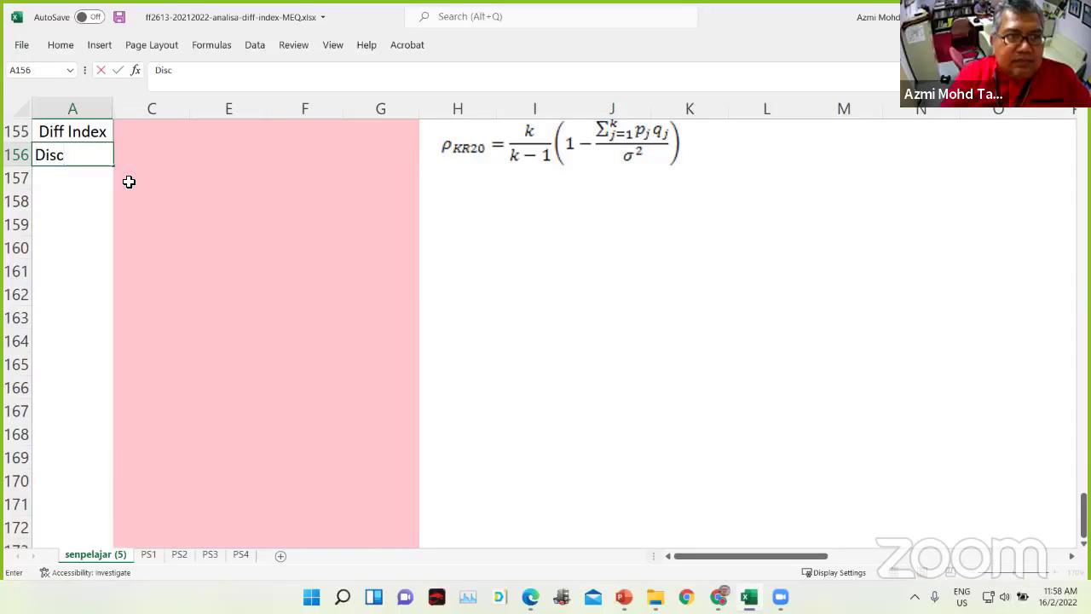
type(" Index")
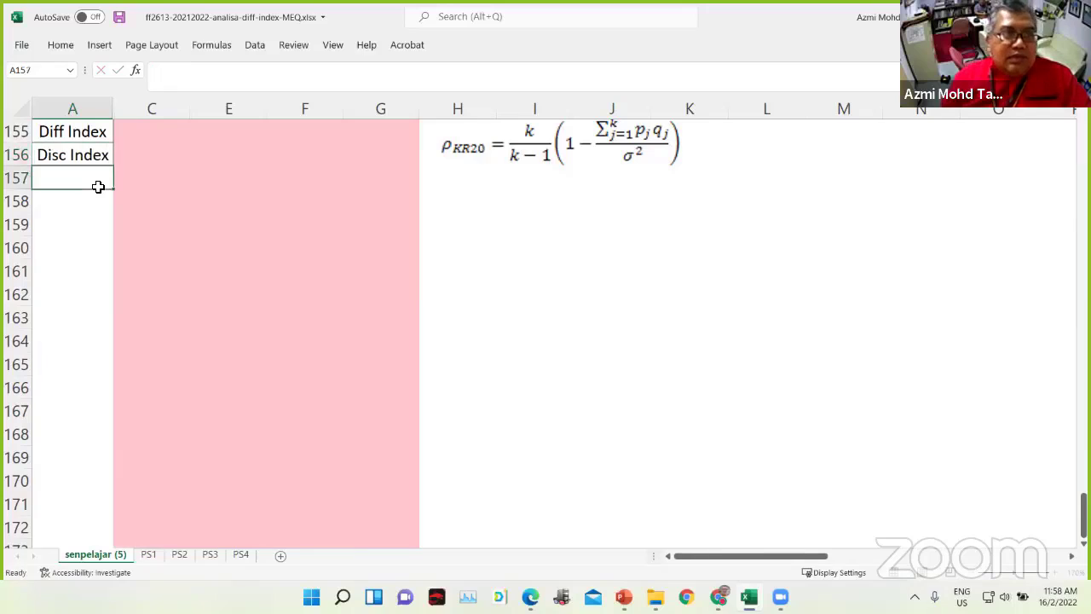
left_click(98, 186)
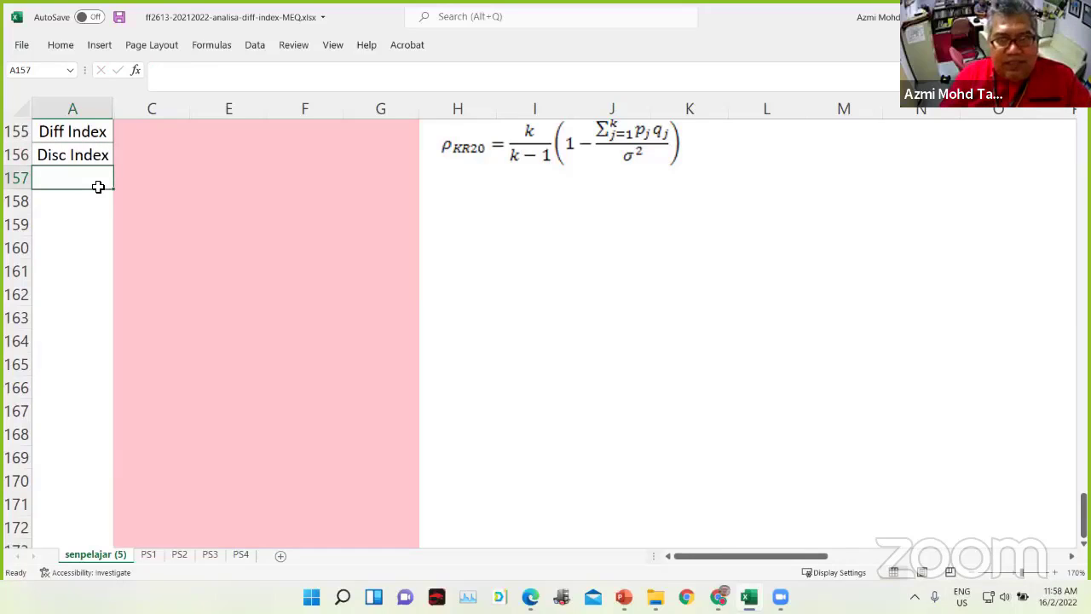
type("P")
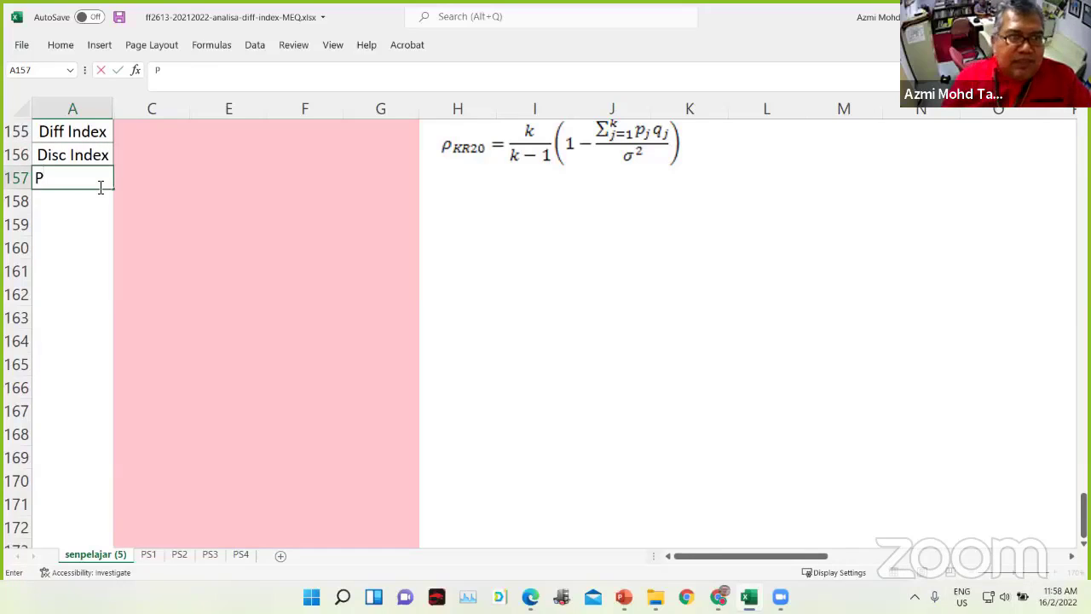
left_click(71, 200)
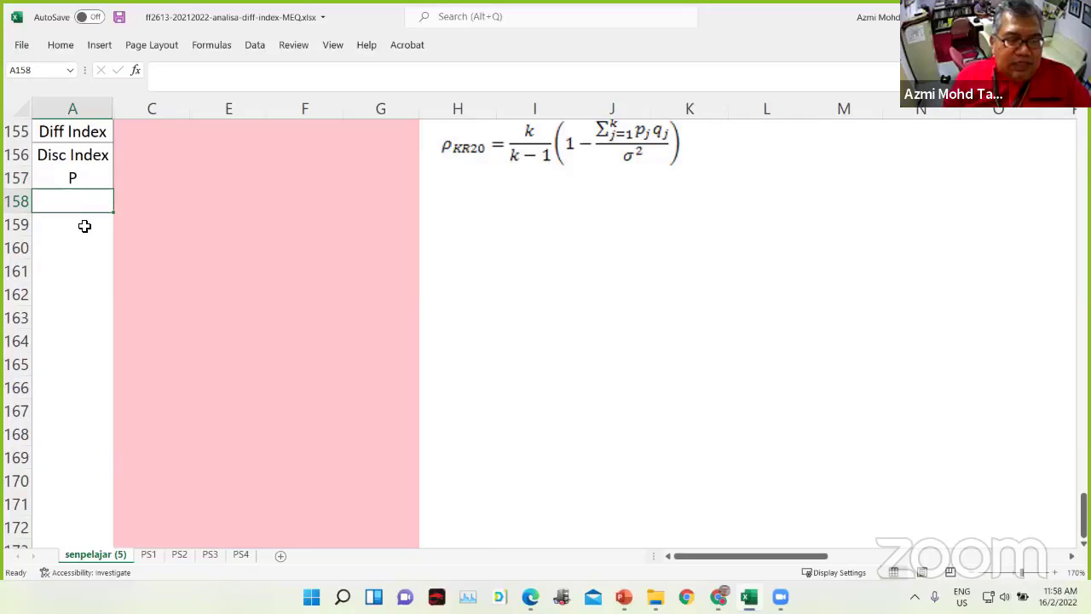
type("Q")
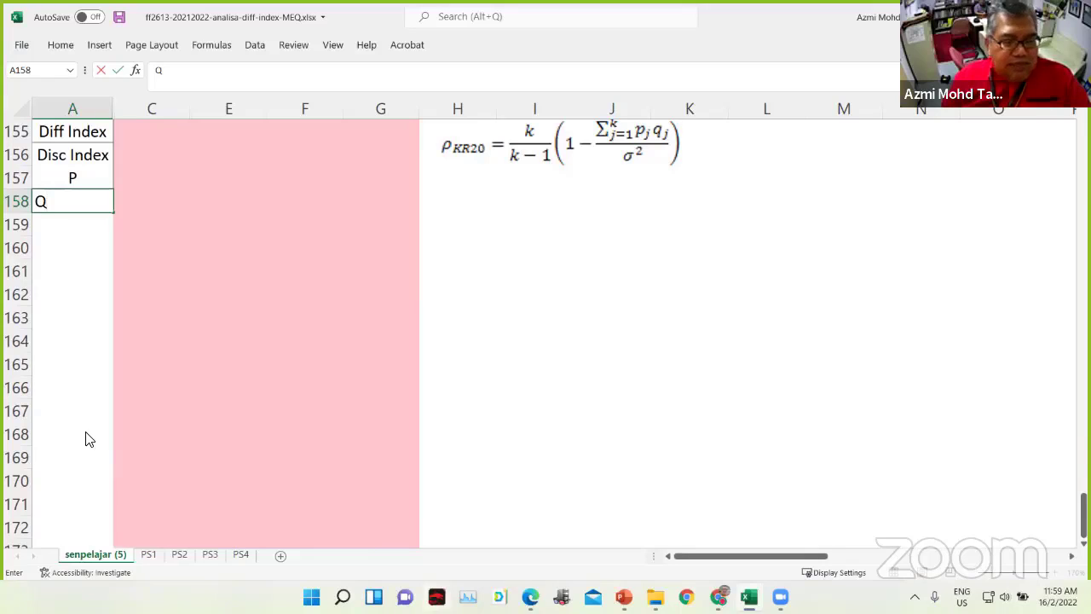
key("super+Tab")
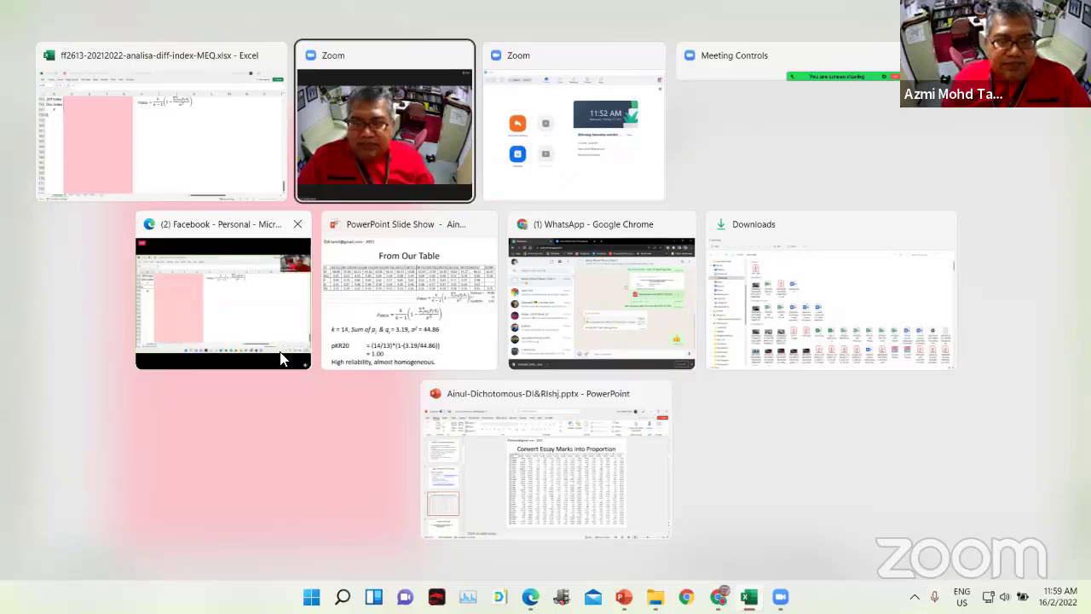
key("Escape")
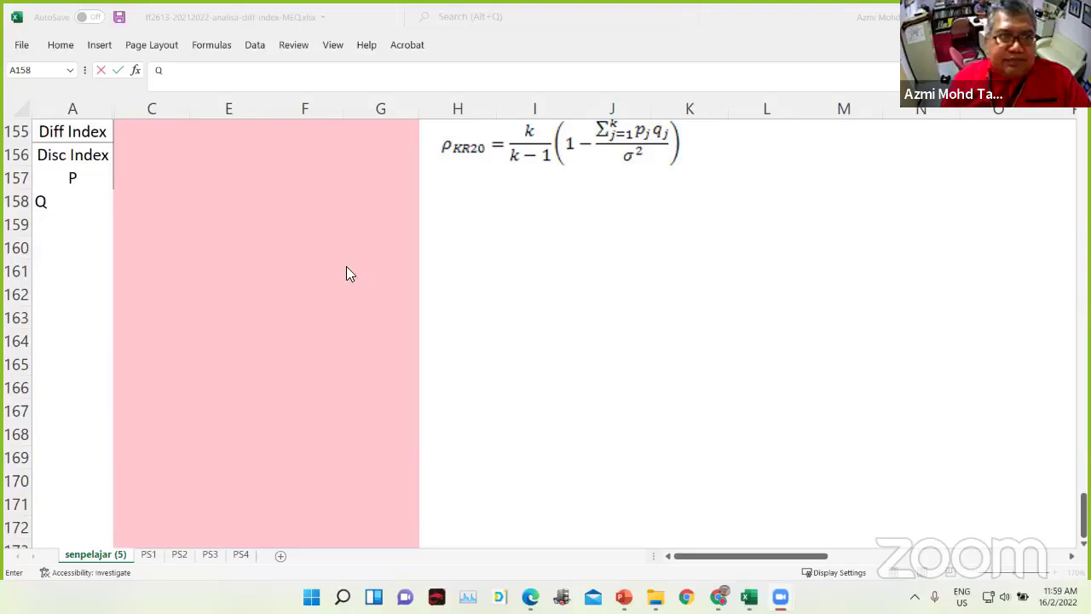
left_click(68, 222)
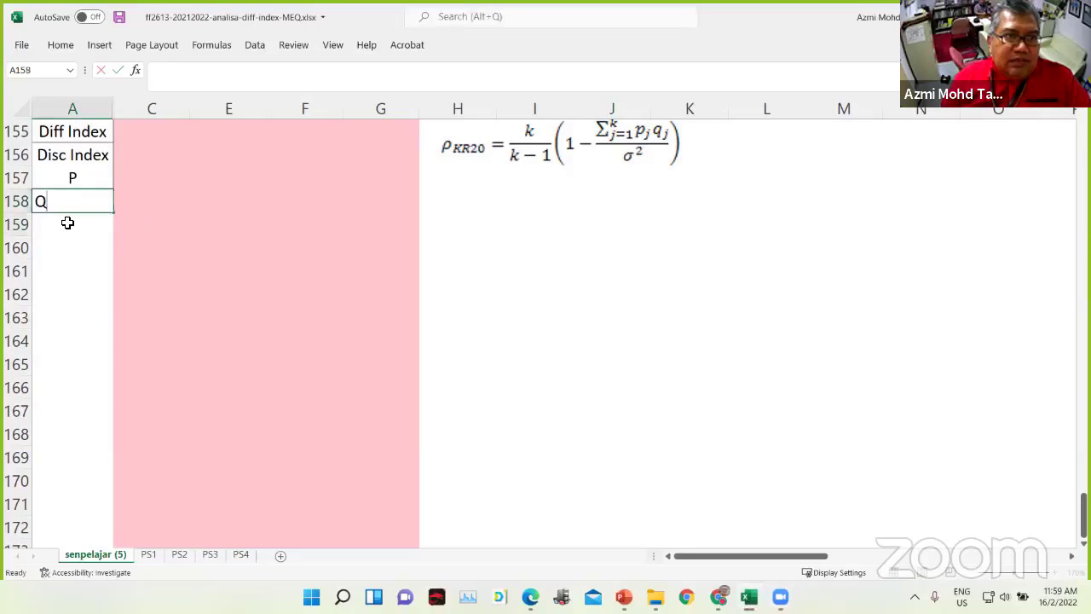
type("PQ")
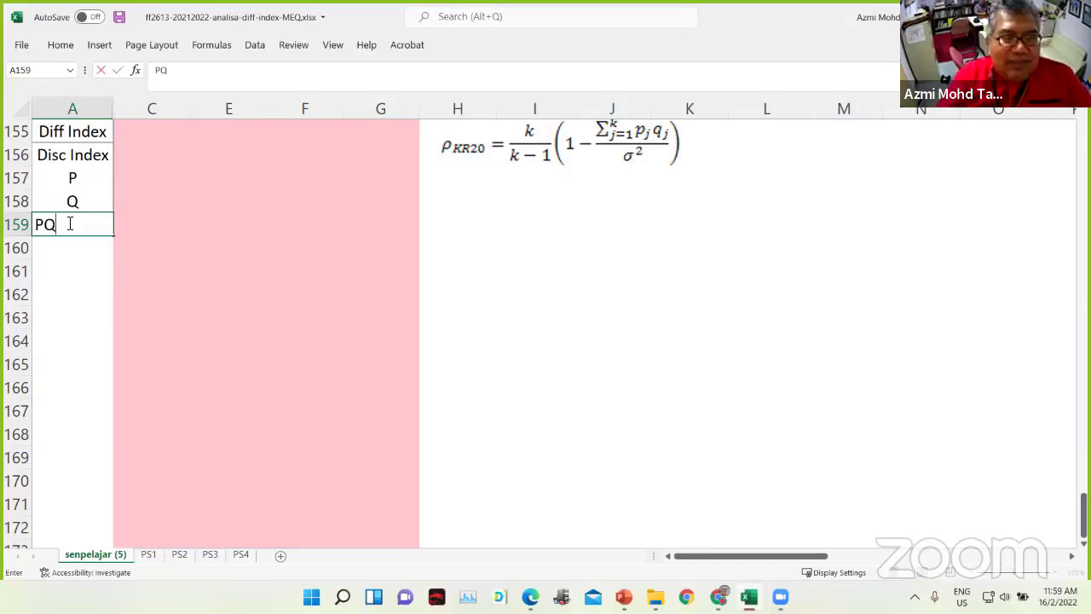
Enter sum(c2:c154) in C155, the Diff Index cell of the first MEQ column
left_click(153, 150)
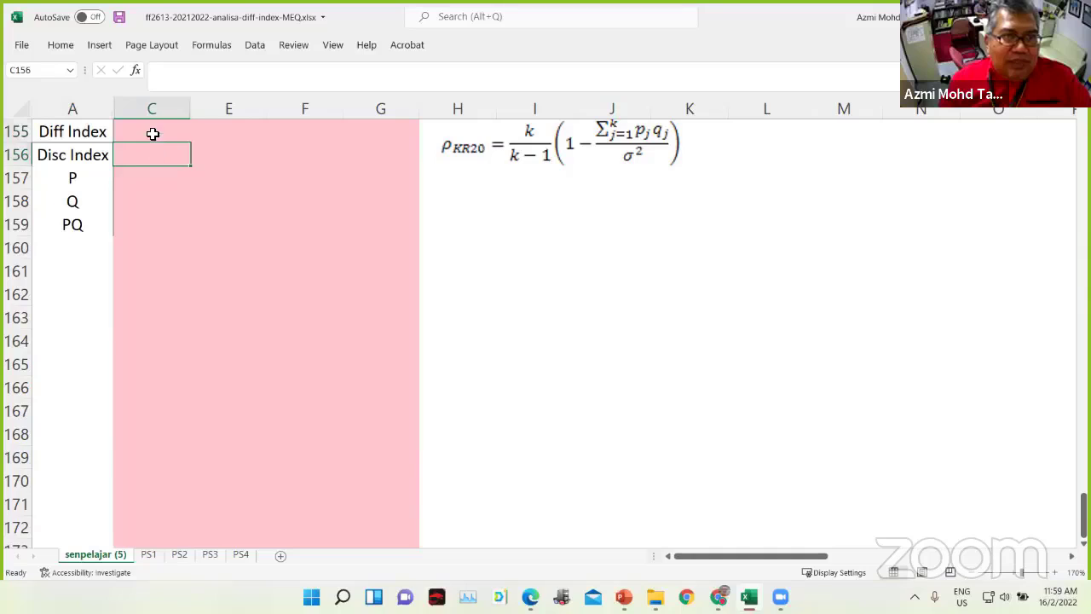
left_click(153, 132)
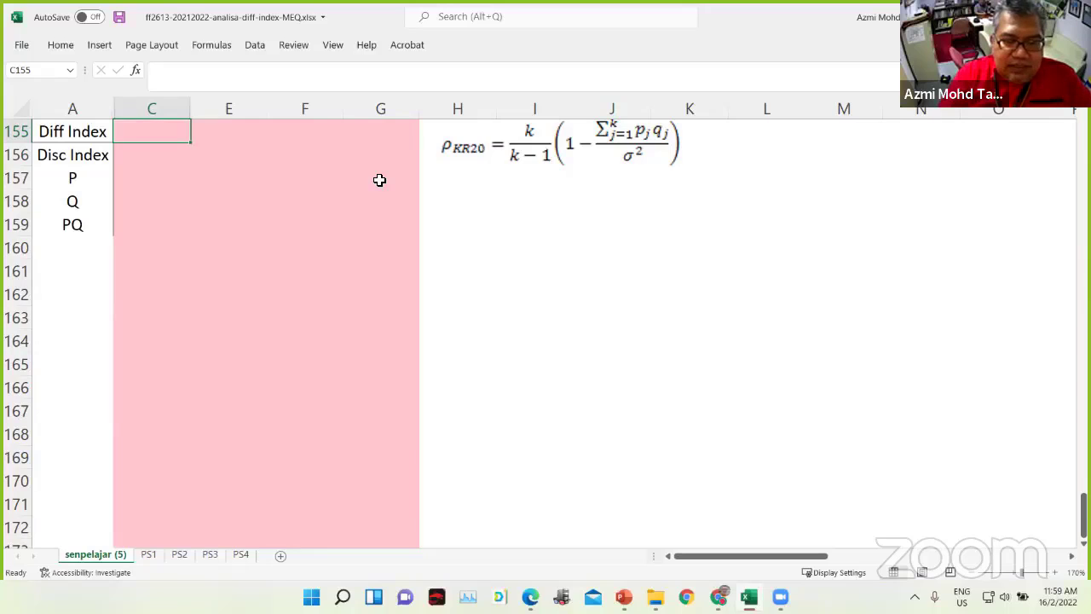
type("sum")
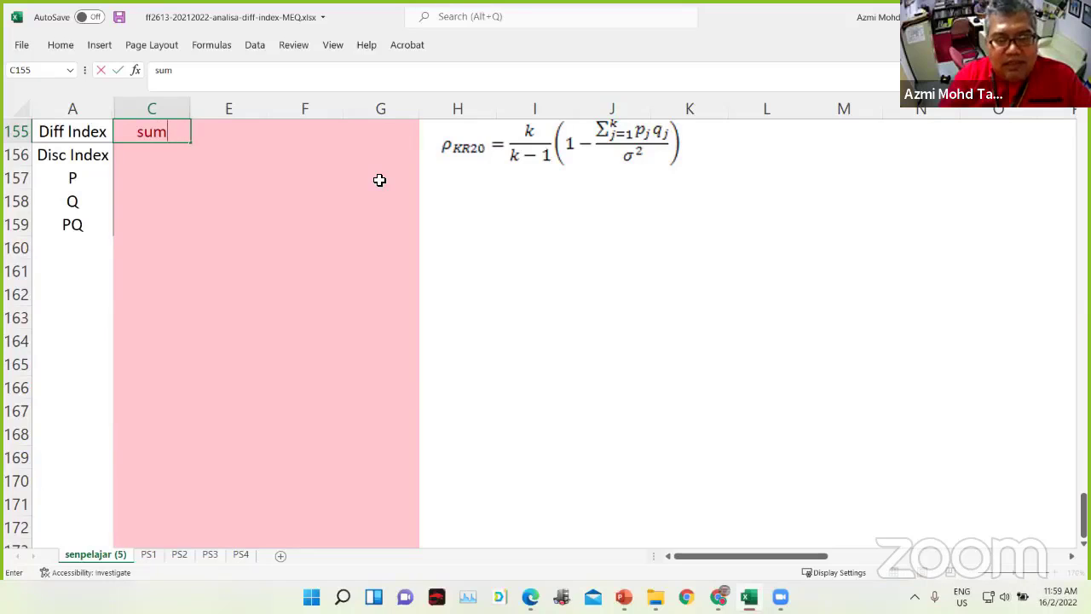
type("(")
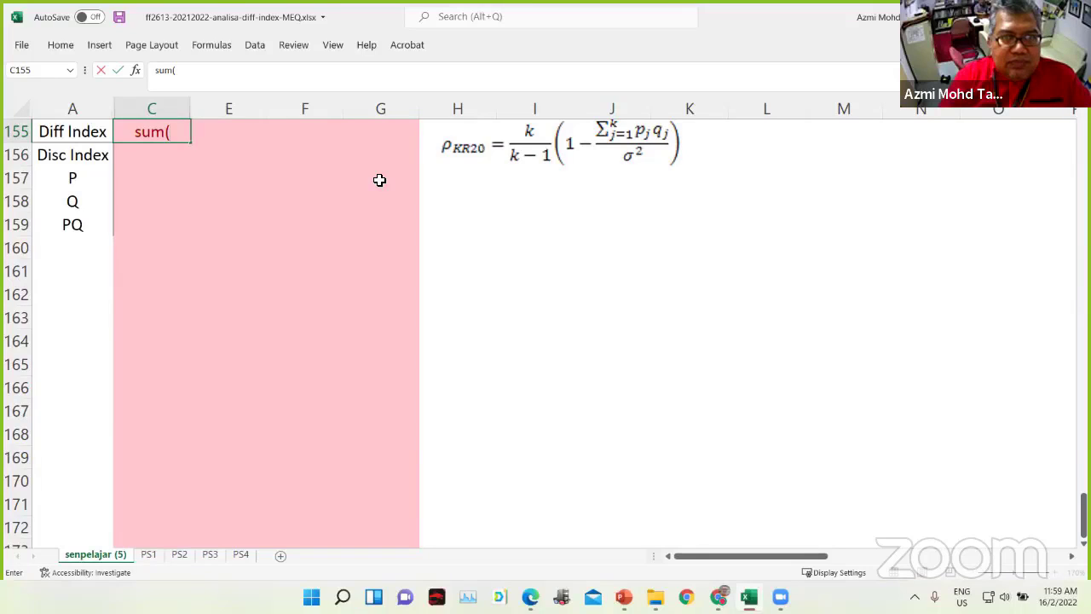
type("c")
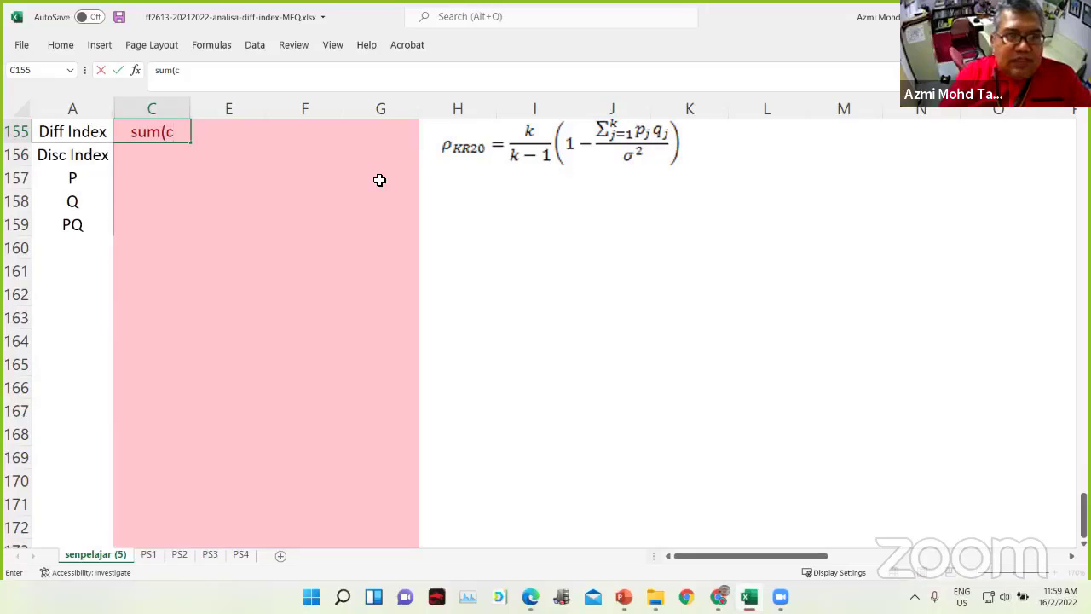
type("2")
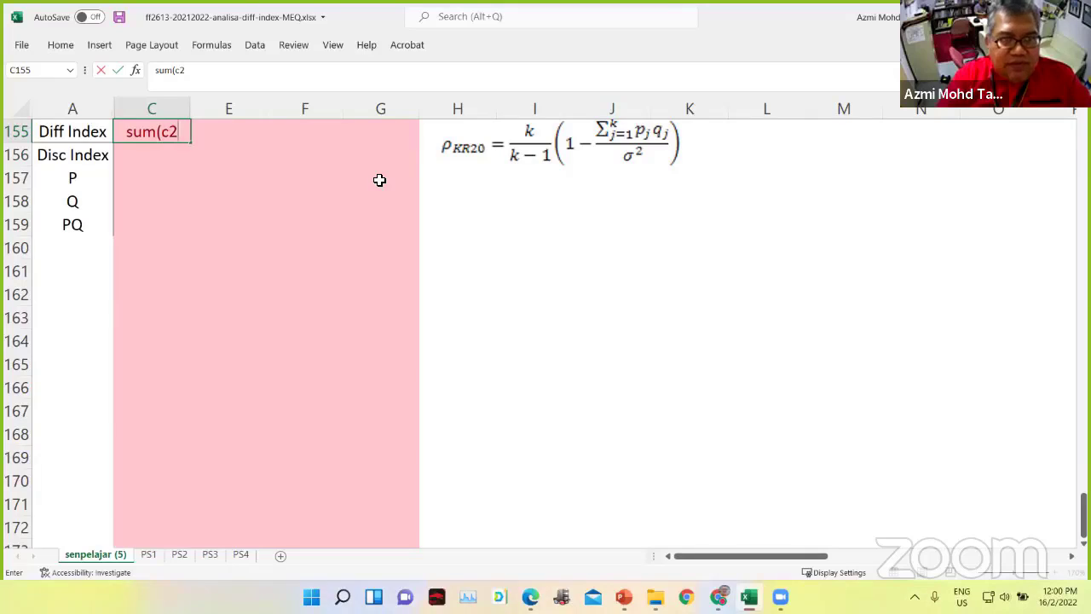
type(":")
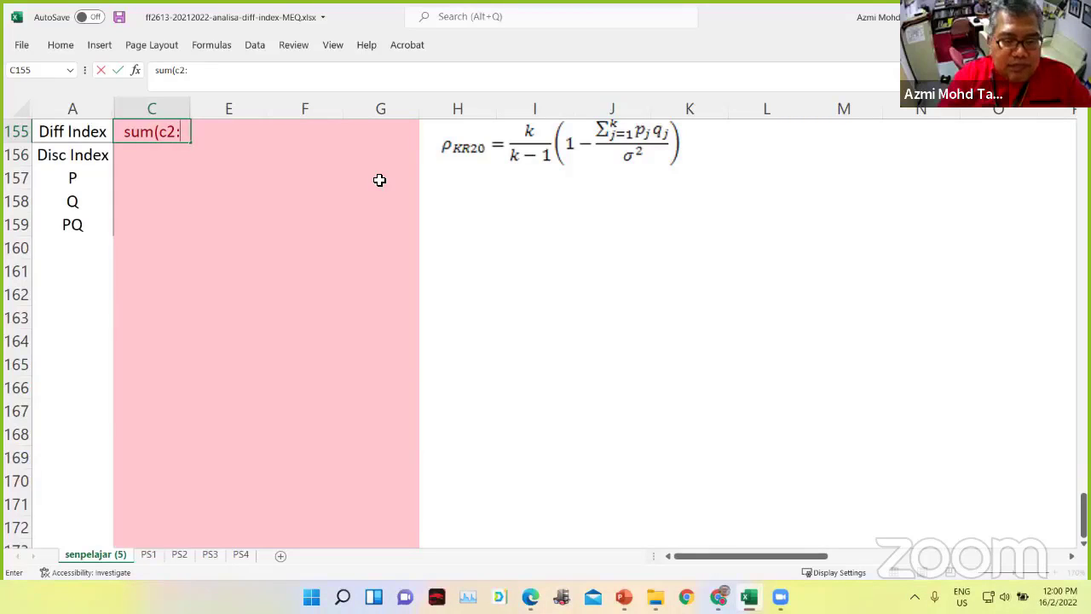
type("c154")
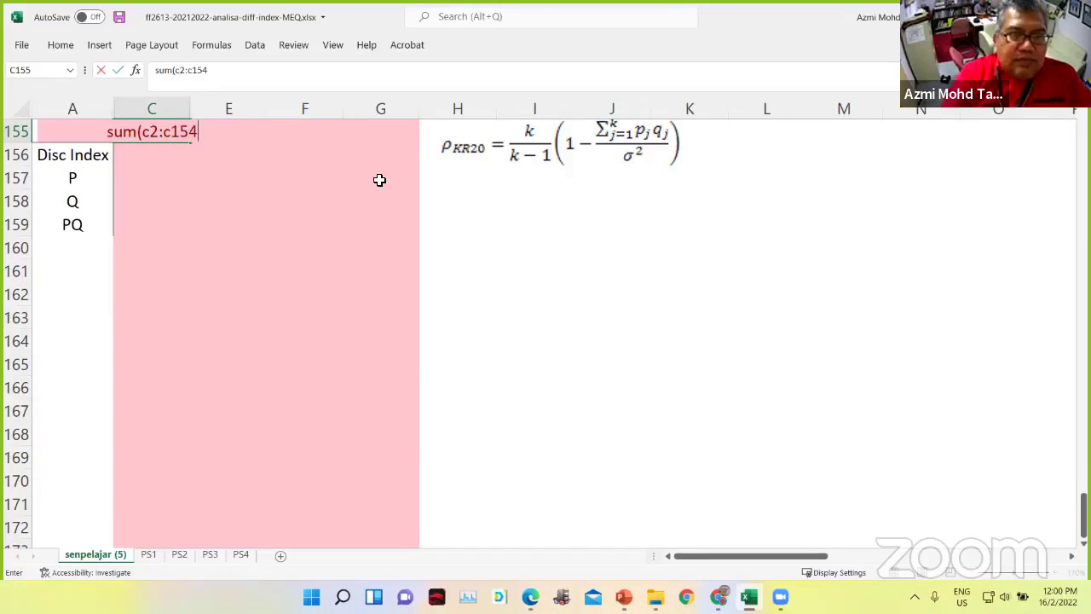
type(")")
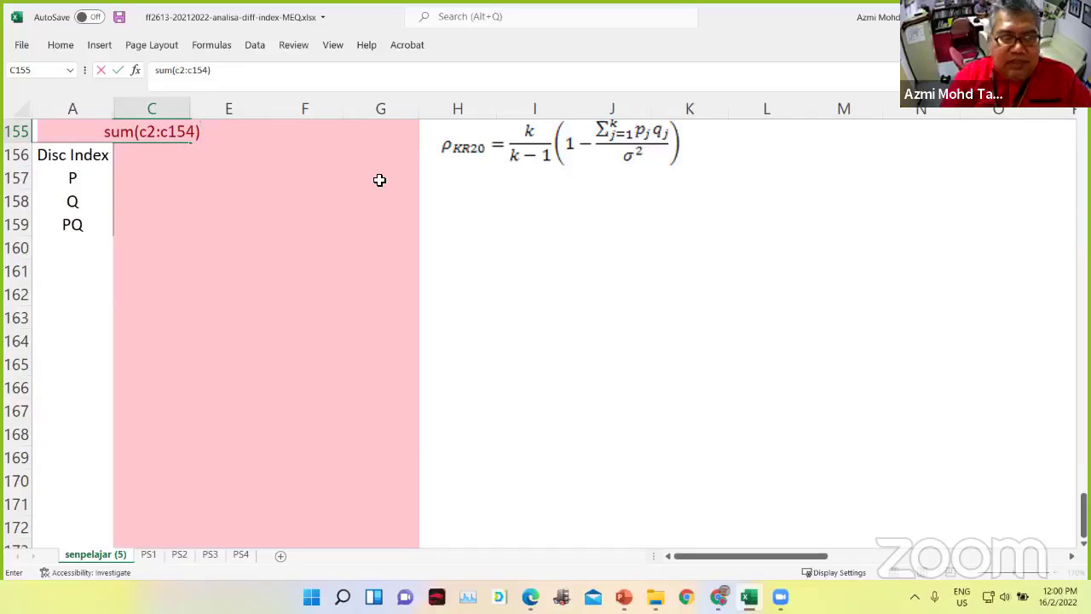
key("Return")
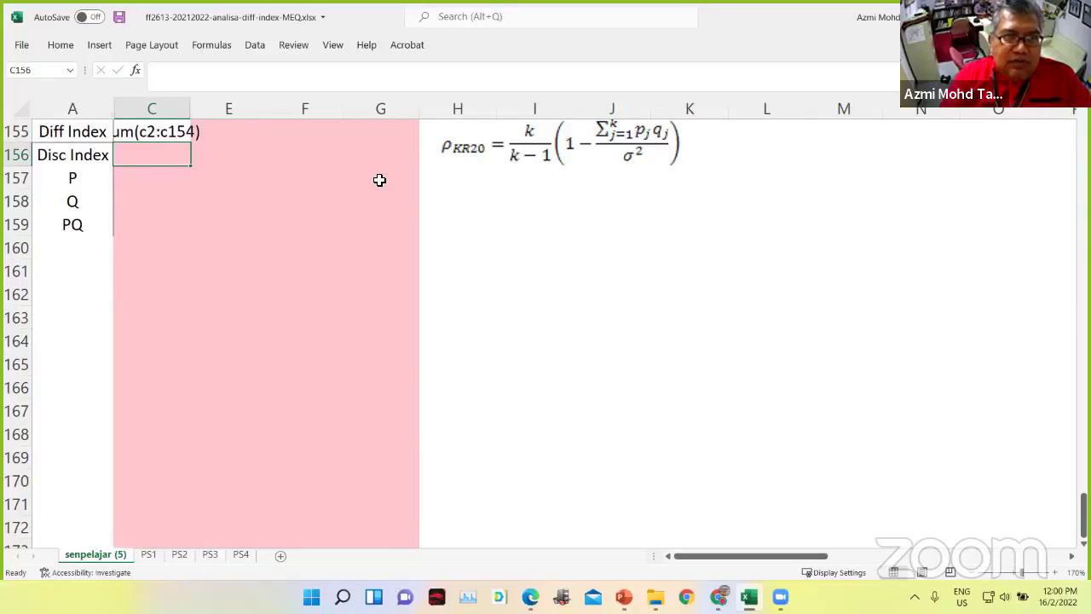
Turn the sum entry in C155 into a working formula by adding the missing leading equals sign
left_click(146, 134)
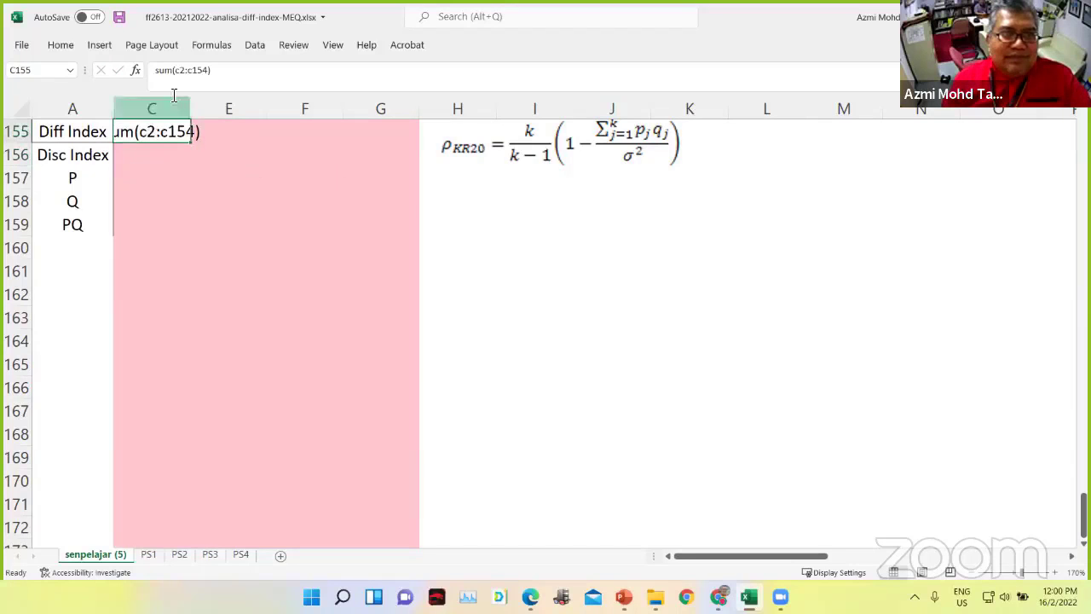
left_click(156, 72)
type("=")
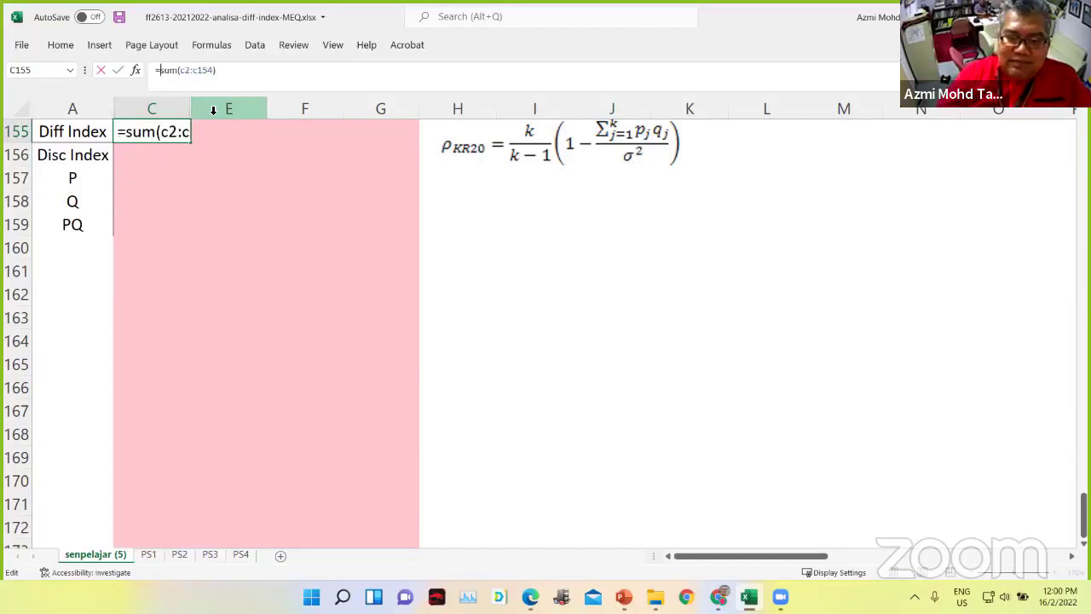
key("Return")
Extend the Diff Index formula in C155 to =SUM(C2:C154)/153*100
left_click(173, 132)
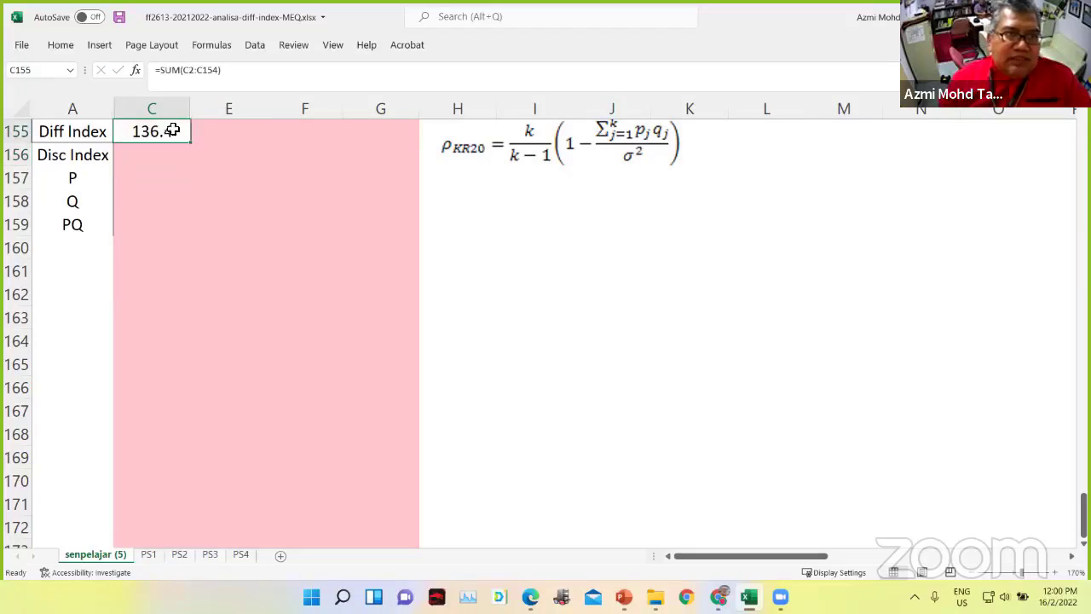
left_click(273, 71)
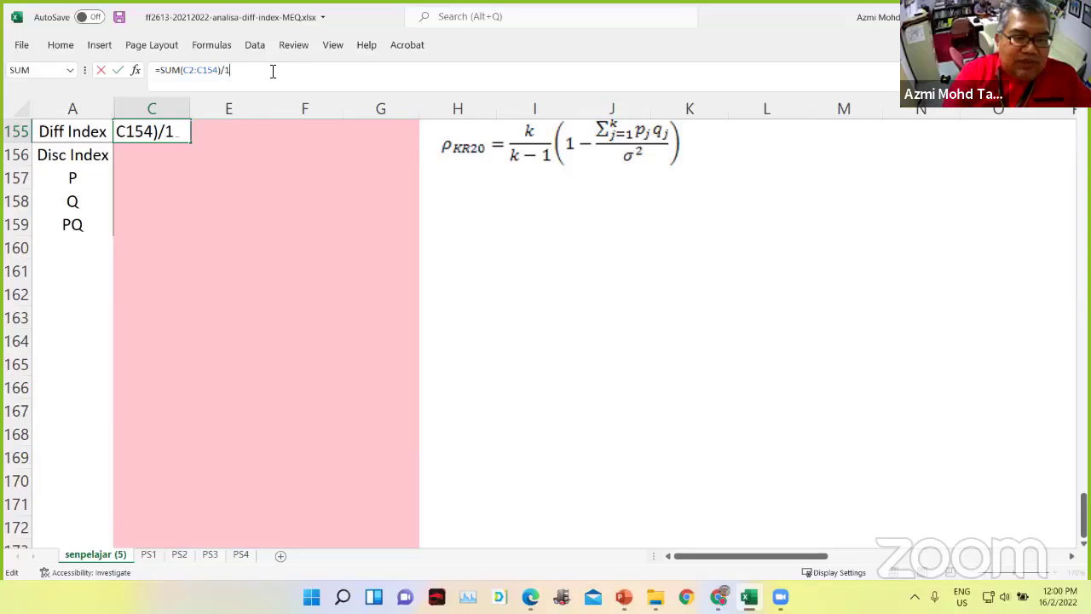
type("53*100")
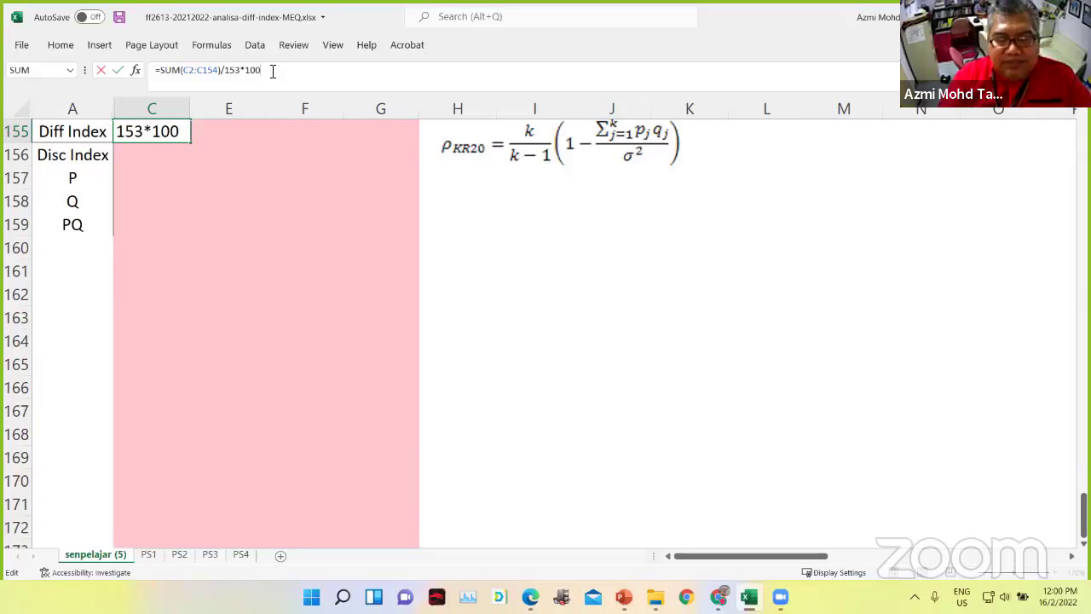
key("Return")
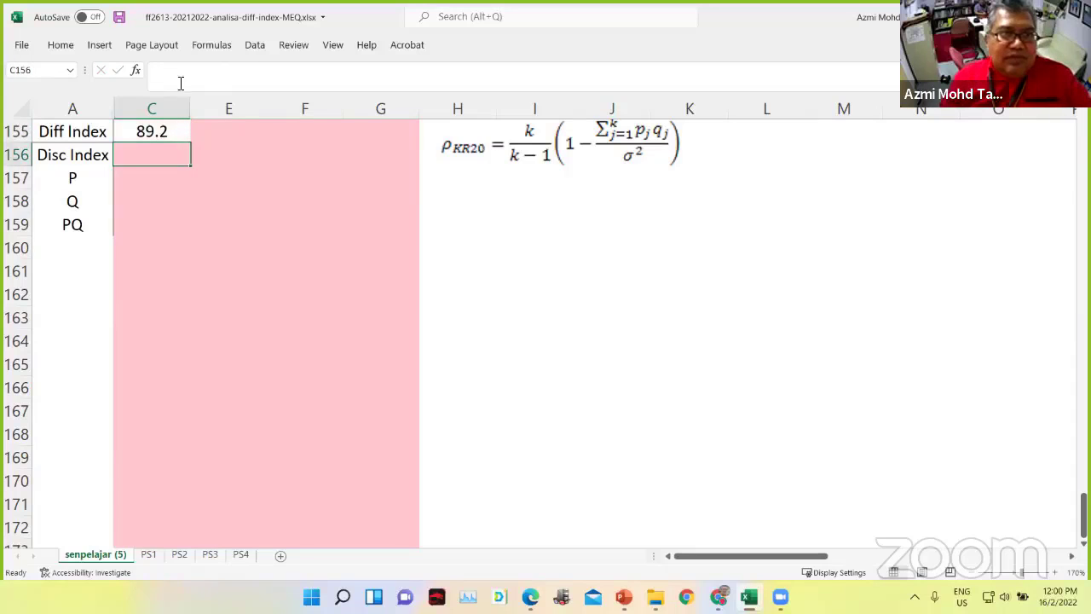
key("Up")
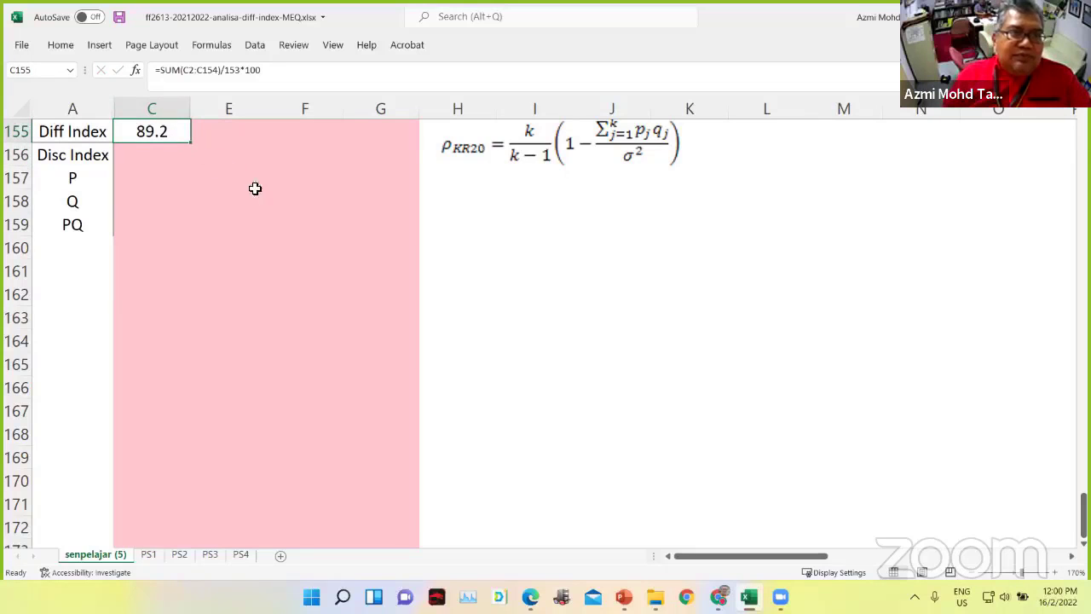
Fill the Diff Index formula from C155 across to E155 for the second MEQ column
scroll(273, 199, "up", 2)
scroll(272, 201, "down", 1)
scroll(272, 201, "up", 3)
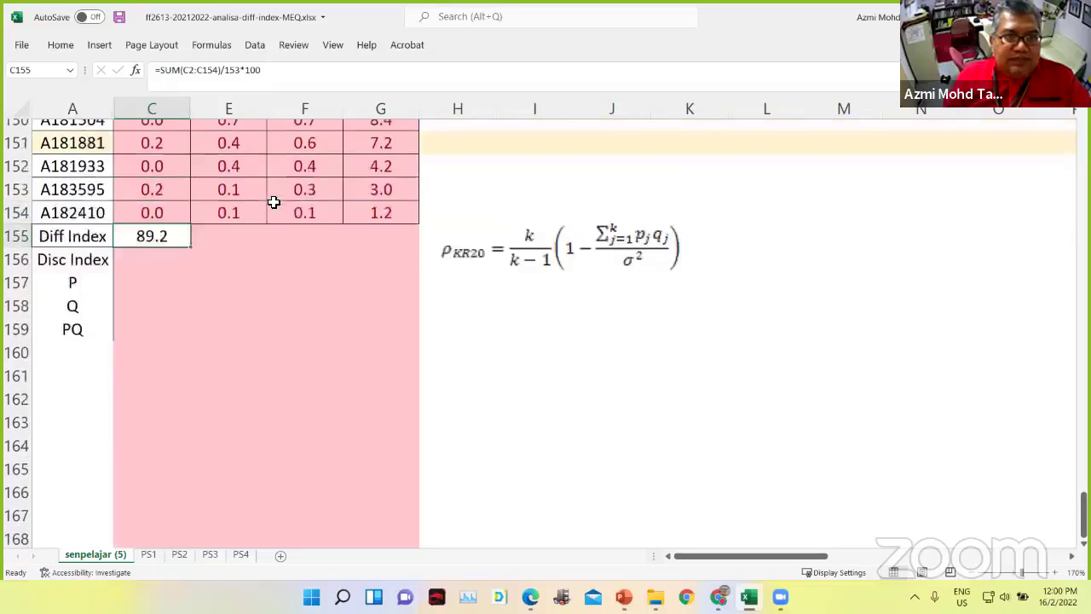
scroll(273, 201, "down", 2)
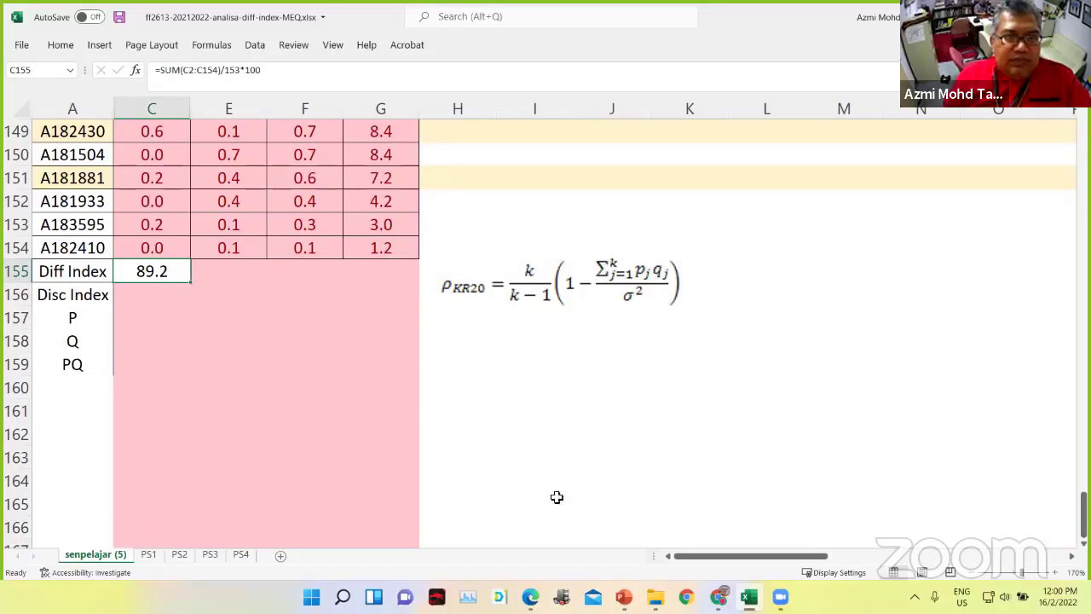
scroll(1039, 556, "right", 1)
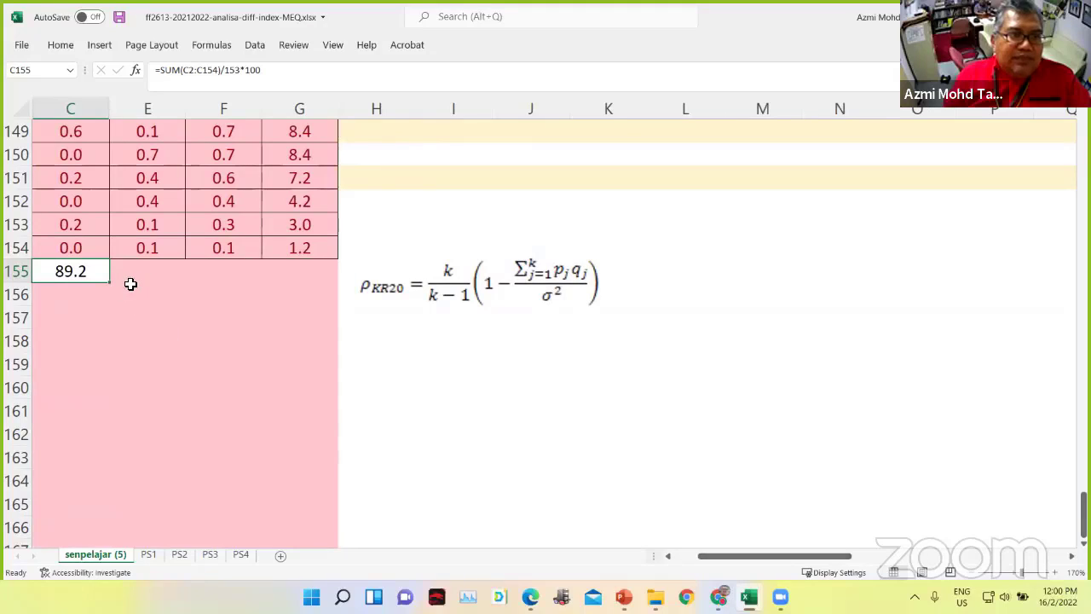
left_click(126, 279)
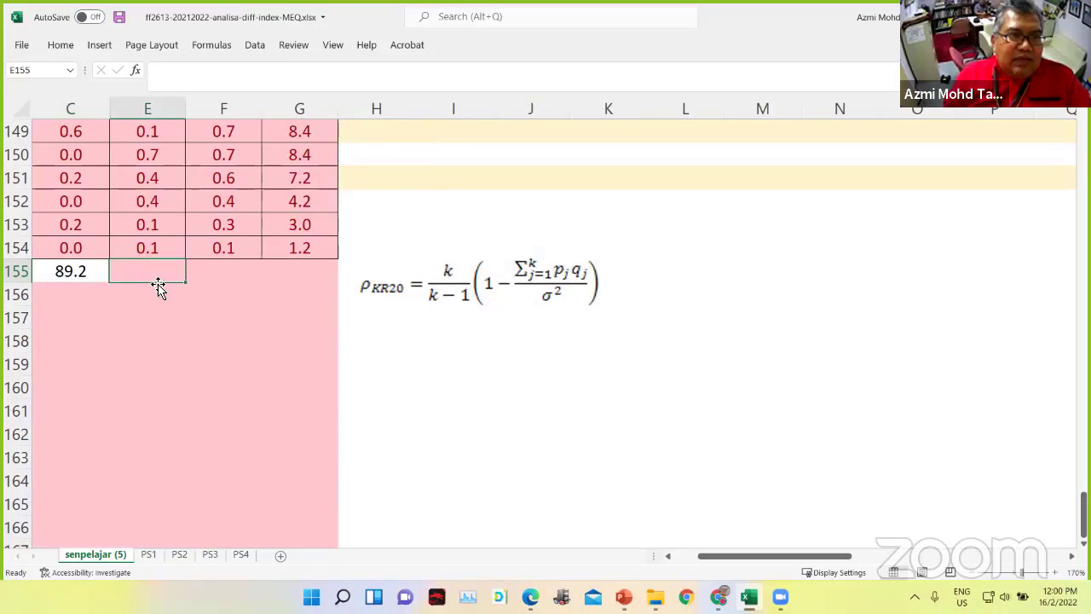
left_click(87, 275)
left_click_drag(113, 283, 167, 284)
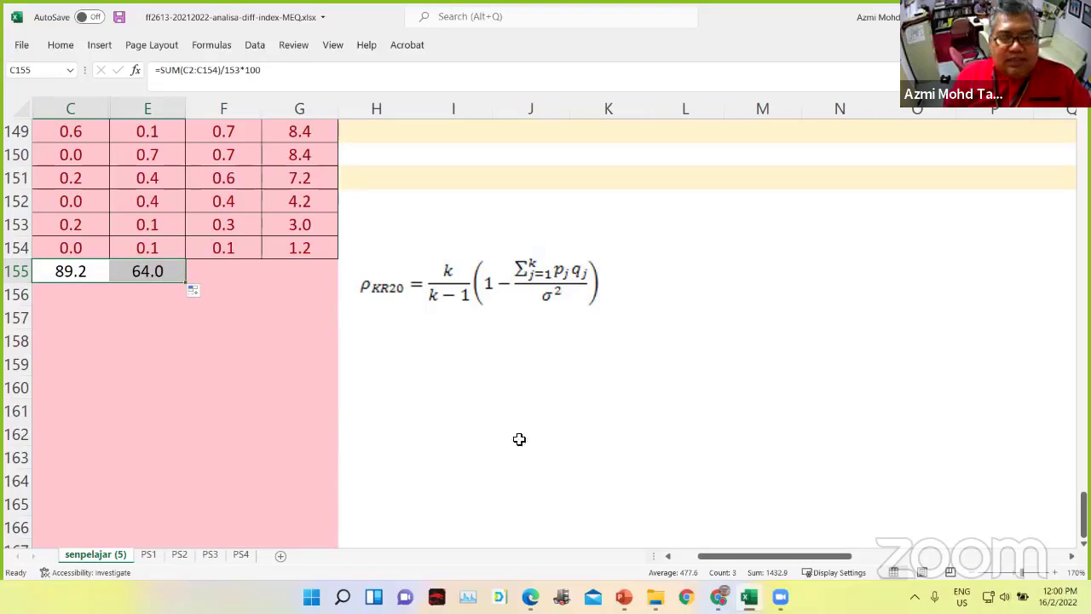
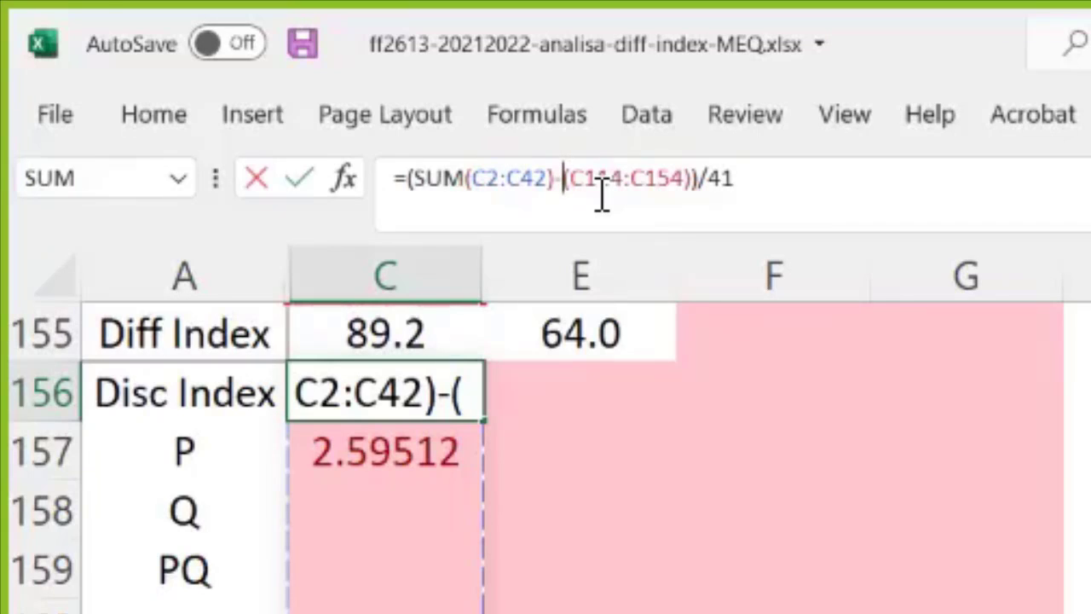
Correct the Disc Index formula in C156 to =(SUM(C2:C42))-(SUM(C114:C154))/41, adding the missing parenthesis and second SUM
key("Left")
key("Left")
key("Left")
key("Left")
key("Left")
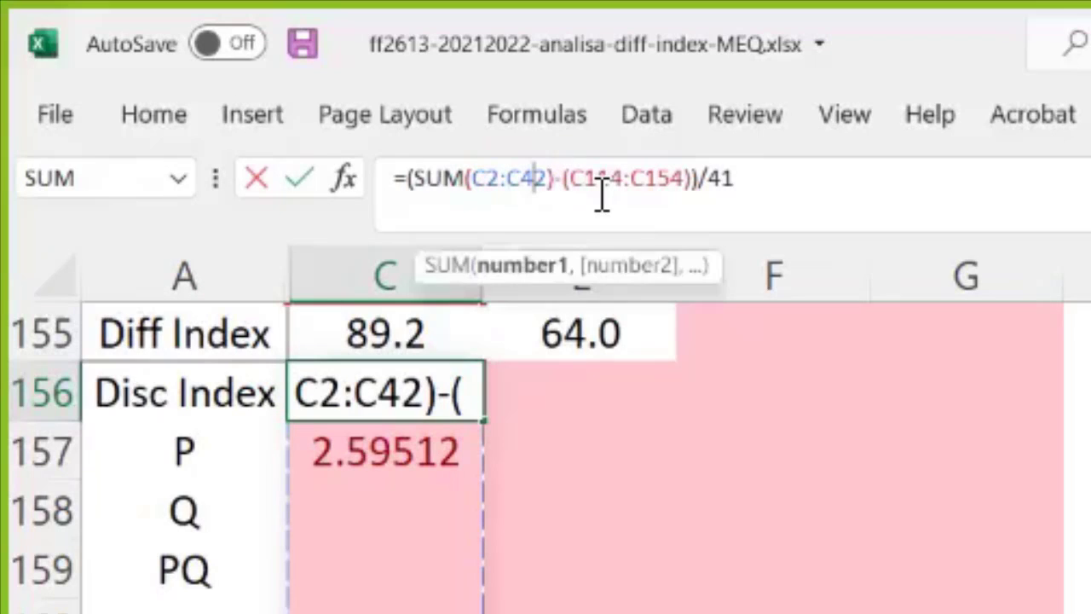
key("Right")
key("Right")
key("Right")
key("Right")
key("Right")
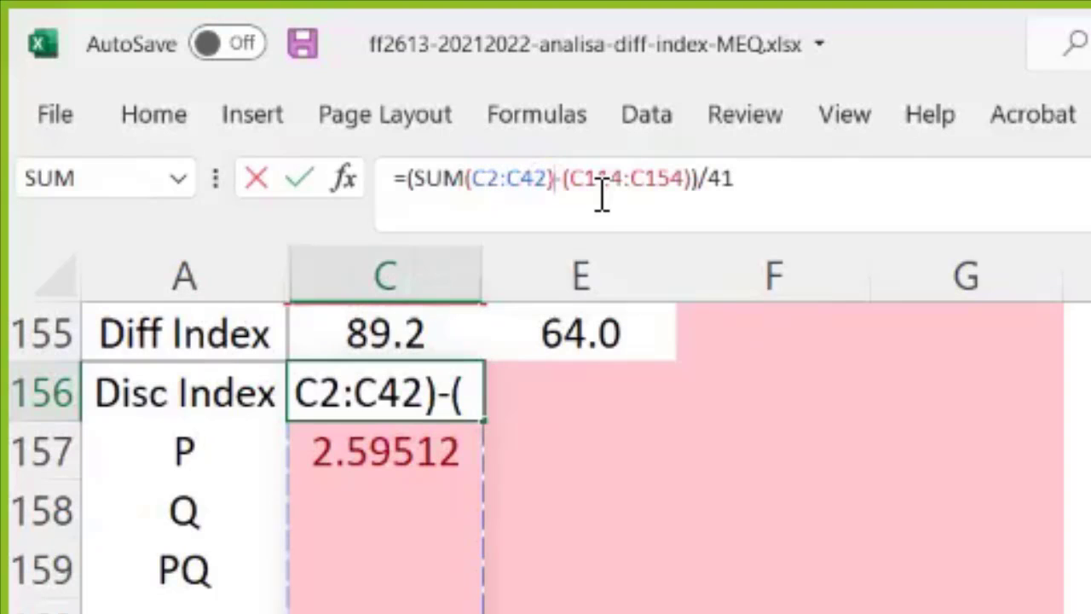
type(")")
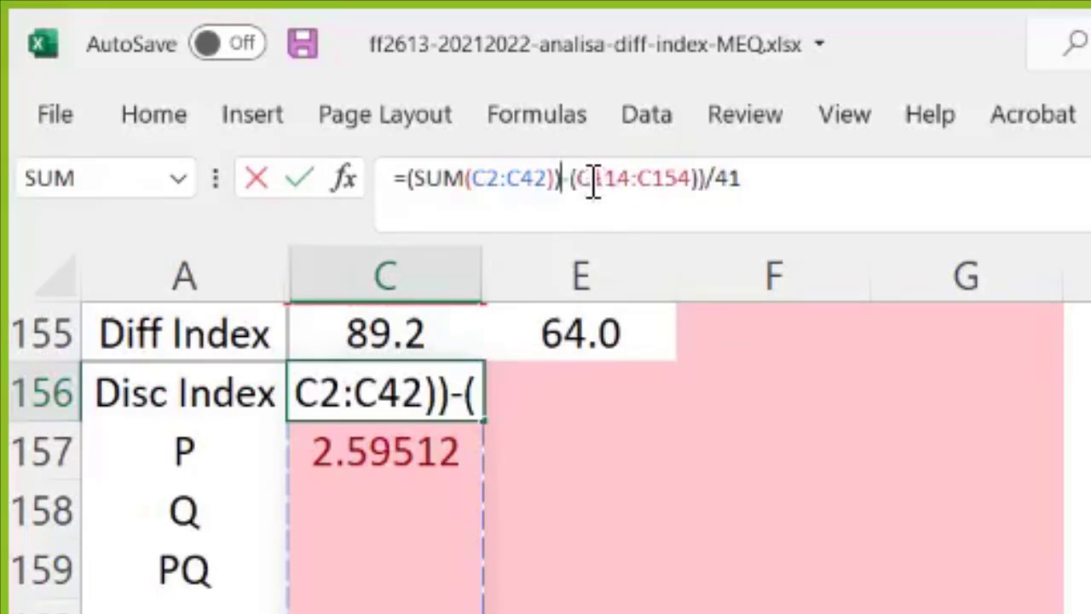
left_click(584, 190)
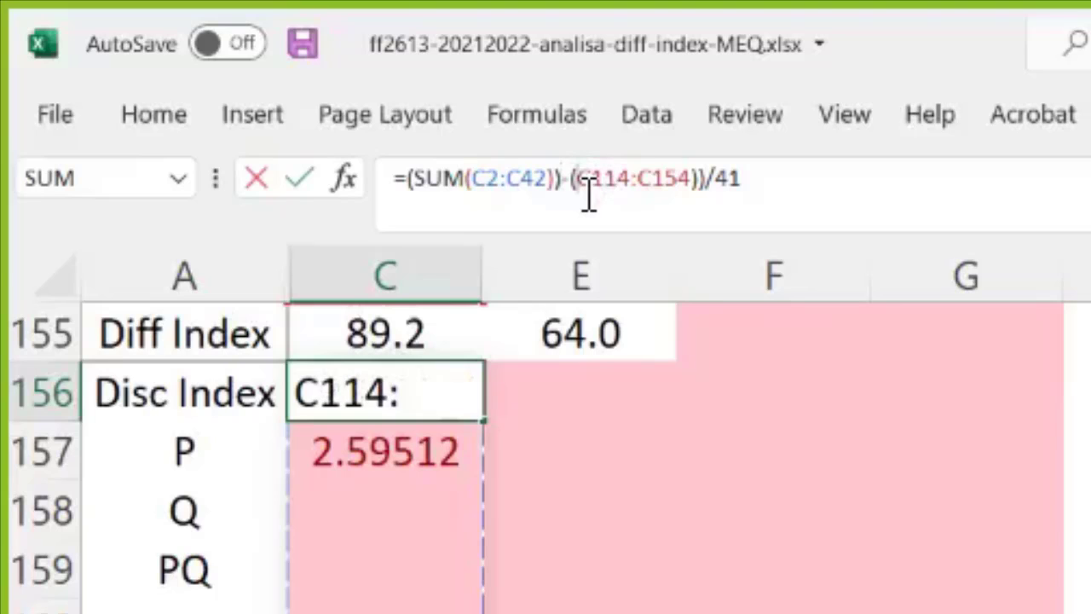
type("sum")
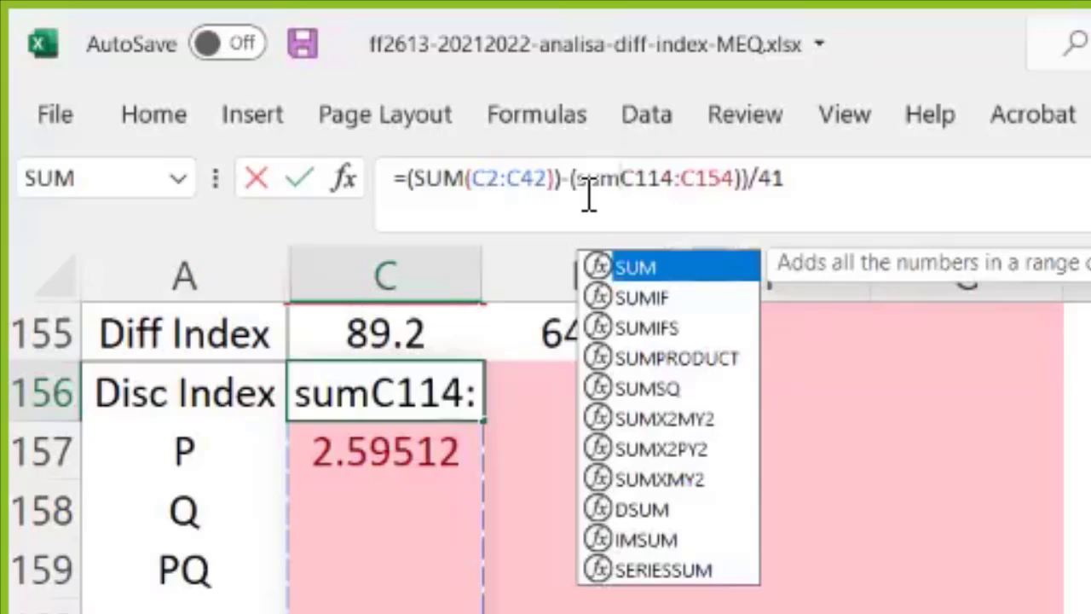
type("(")
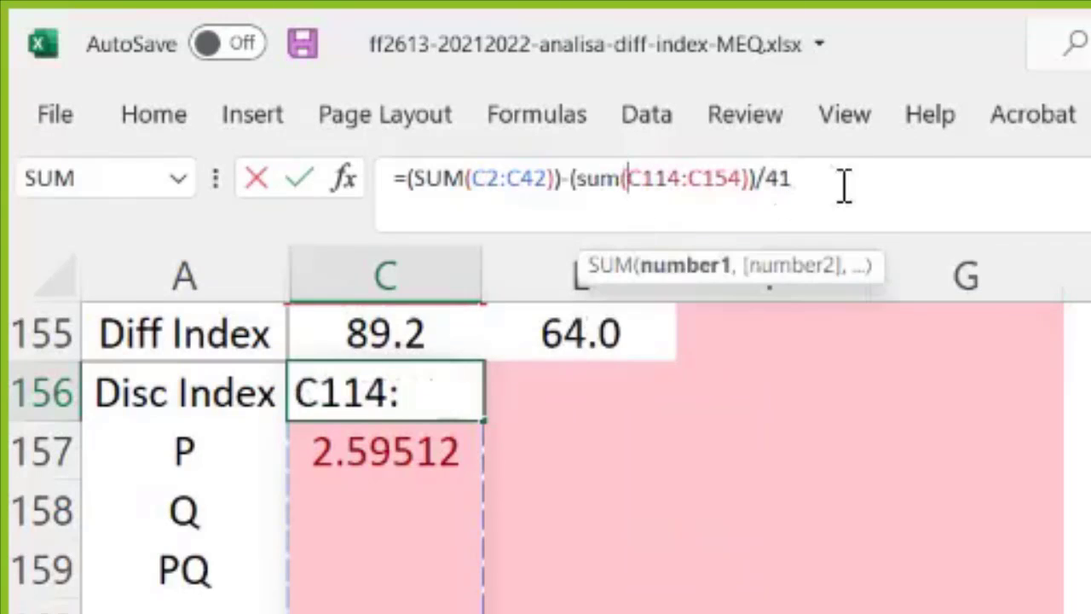
left_click(870, 186)
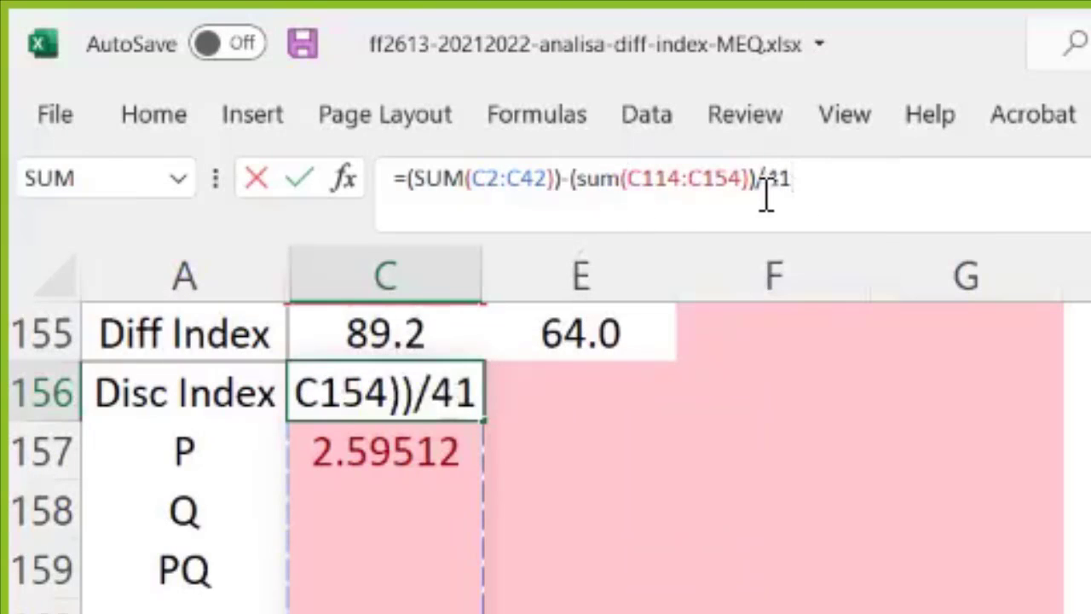
key("ctrl+Return")
Remove the /41 divisor from the Disc Index formula in C156 and clear the leftover formula from C157
double_click(884, 182)
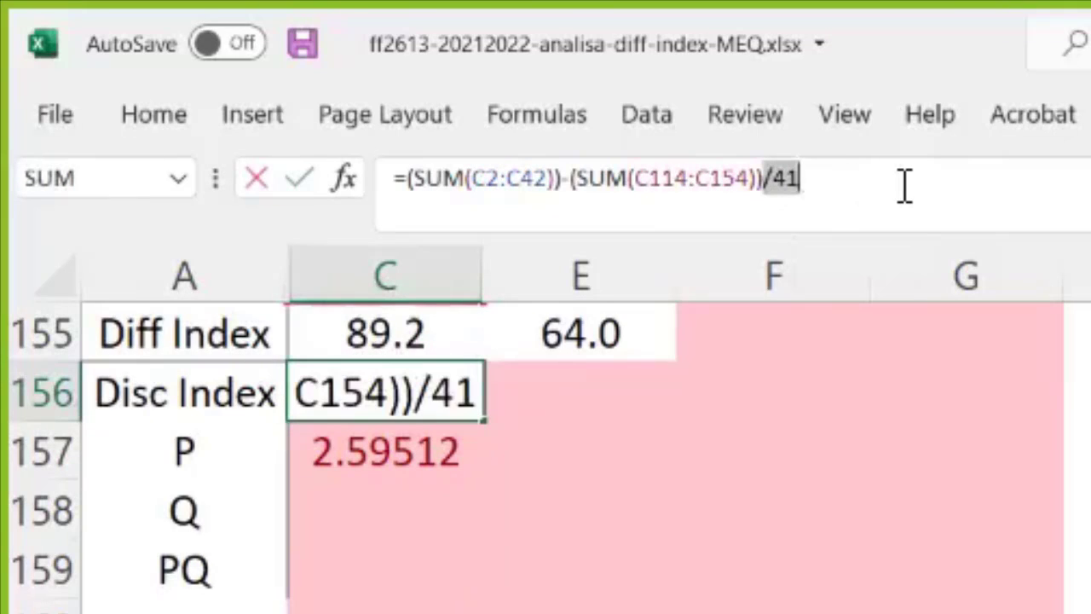
key("BackSpace")
key("Return")
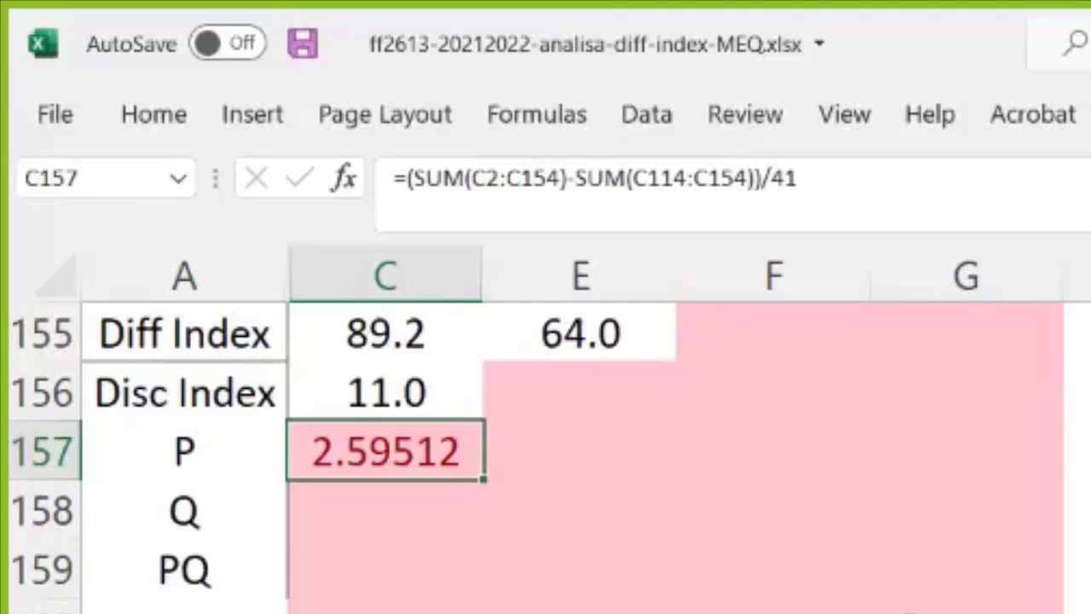
key("Delete")
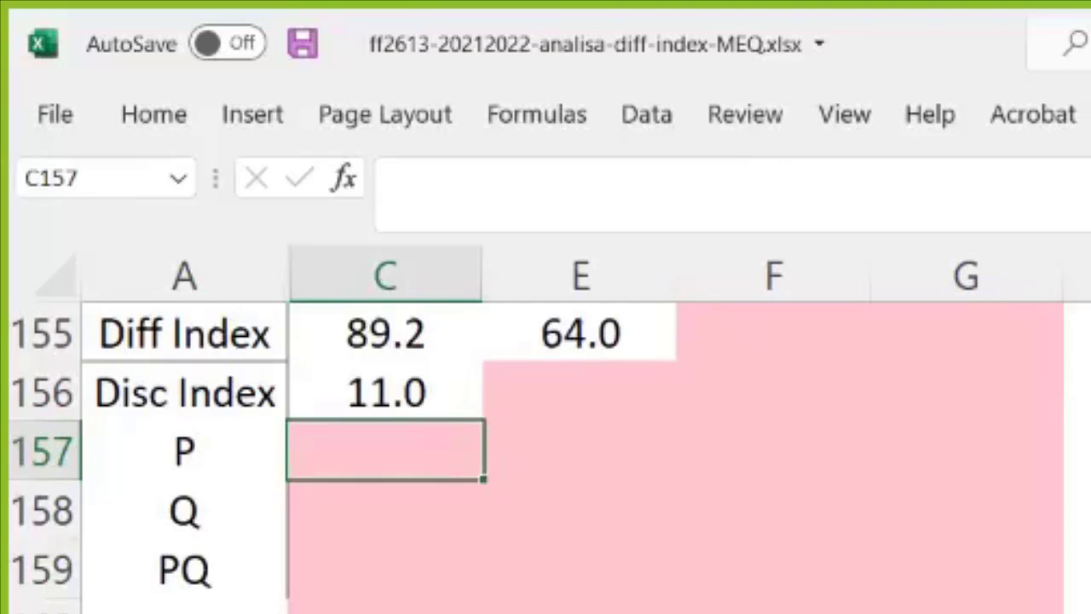
Enclose the whole difference in C156 in parentheses and divide it by 41, giving =((SUM(C2:C42))-(SUM(C114:C154)))/41
left_click(414, 396)
left_click(852, 181)
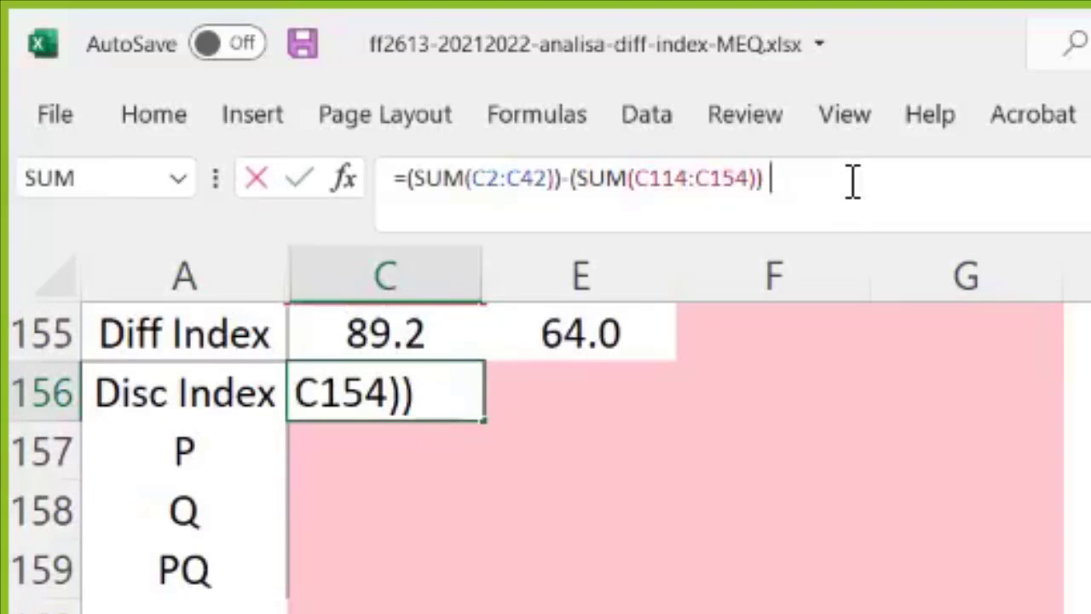
type(")")
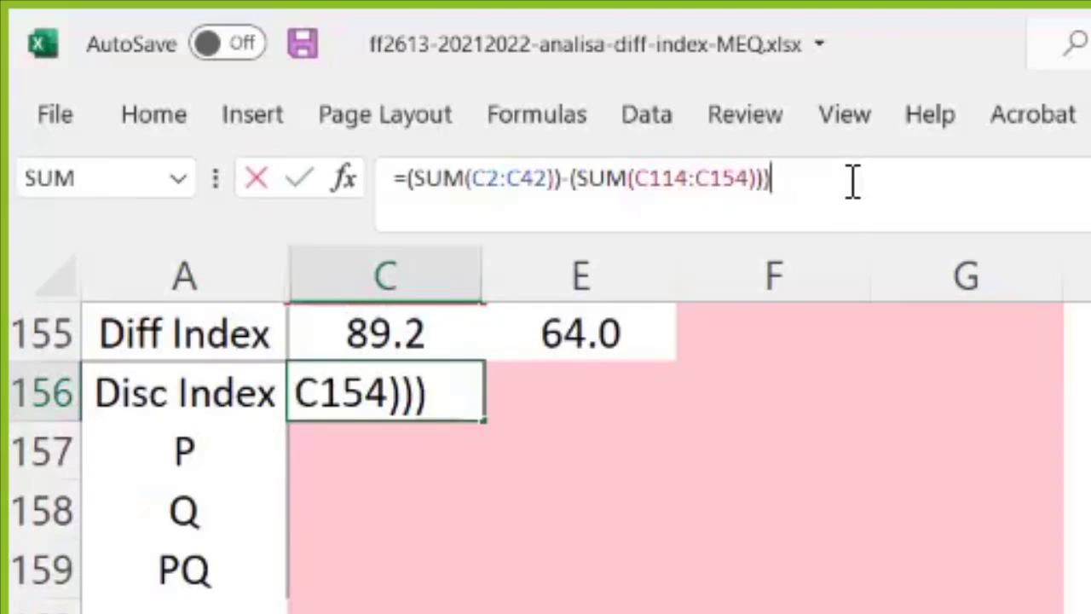
left_click(418, 180)
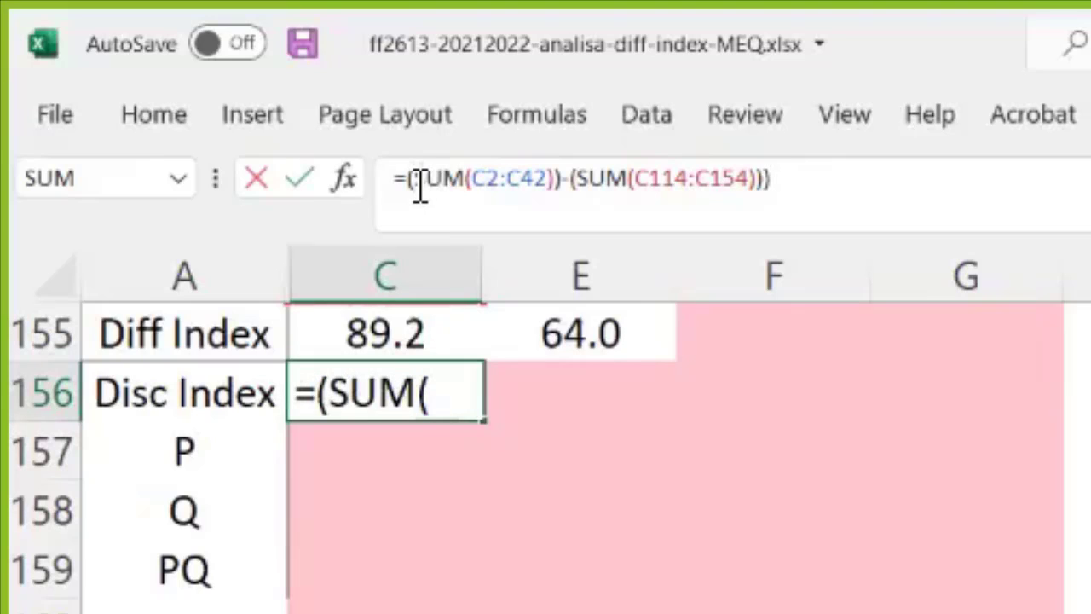
type("(")
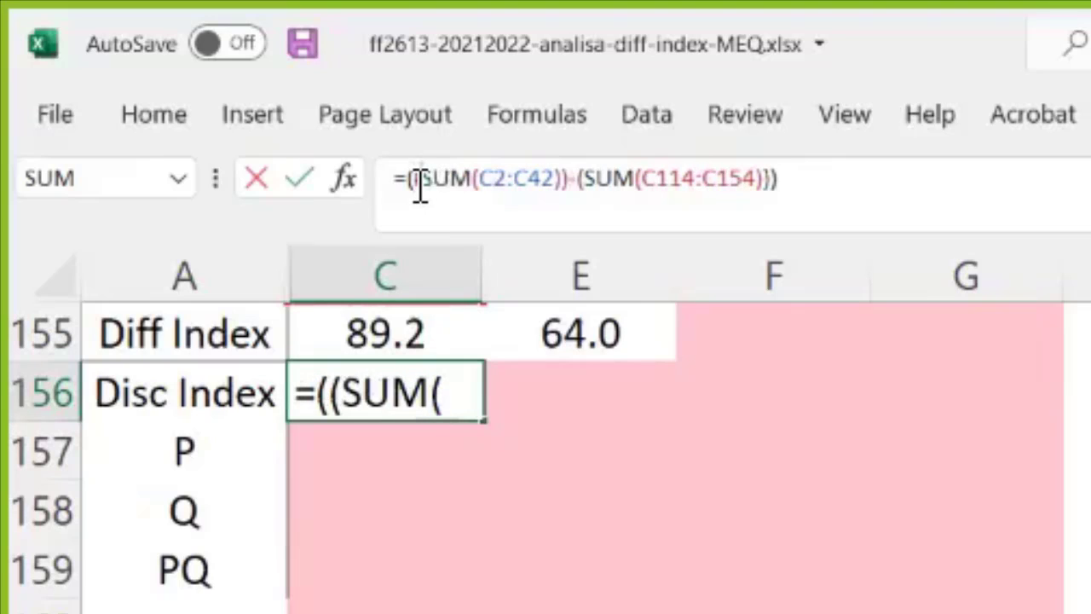
left_click(852, 181)
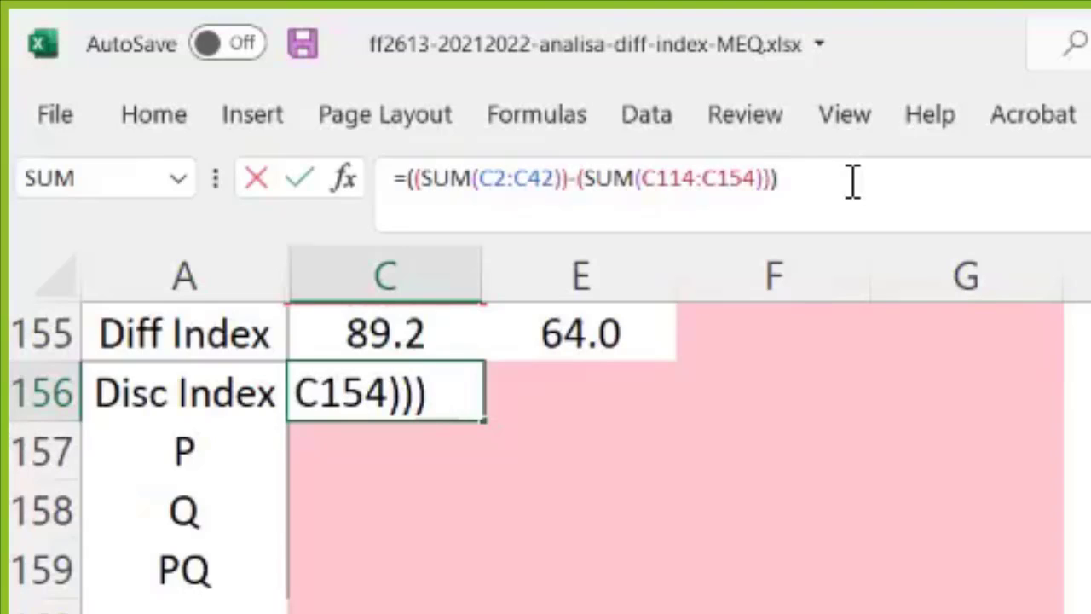
type("/41")
key("Return")
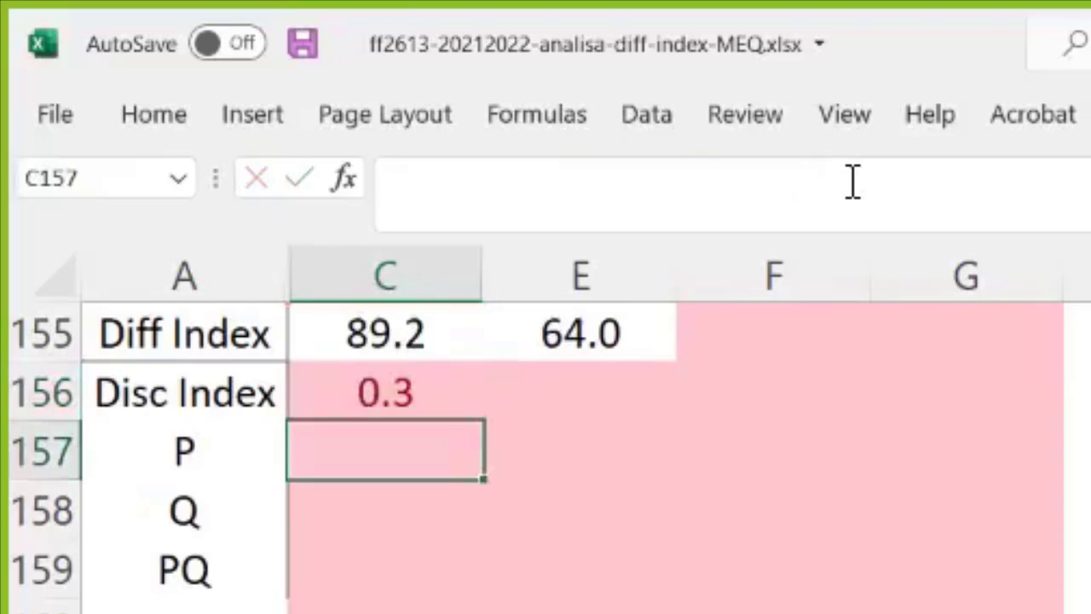
Format the Disc Index in C156 to two decimal places and fill its formula across to E156
left_click(418, 385)
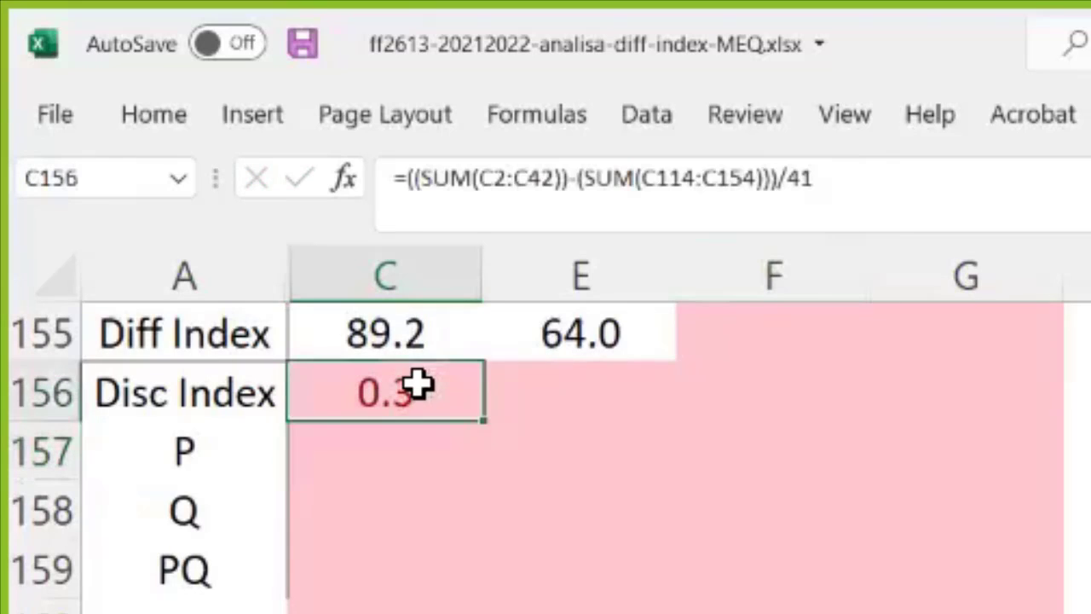
right_click(404, 390)
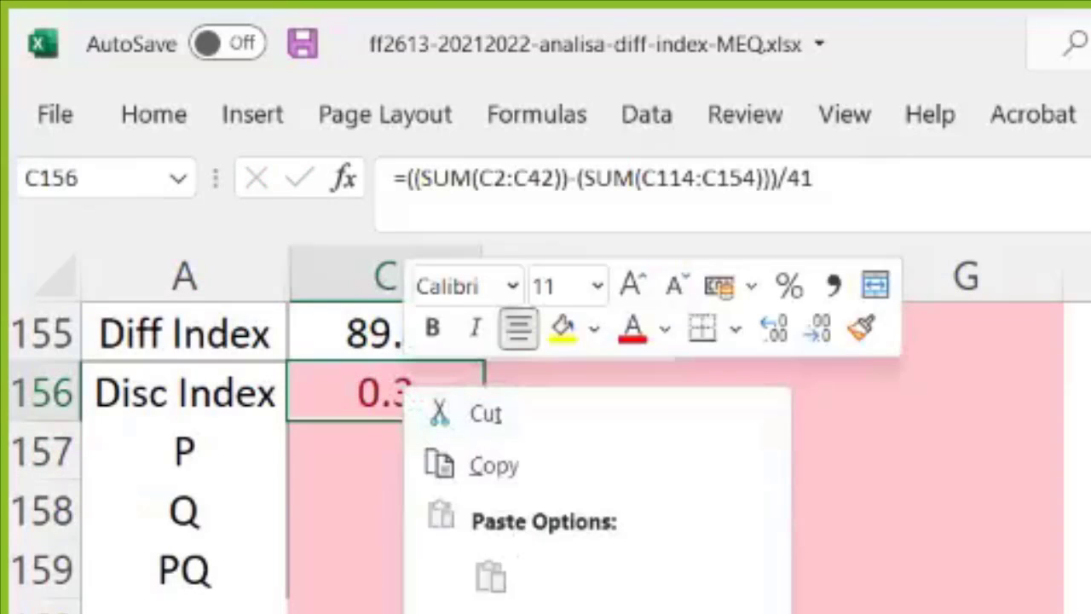
key("ctrl+1")
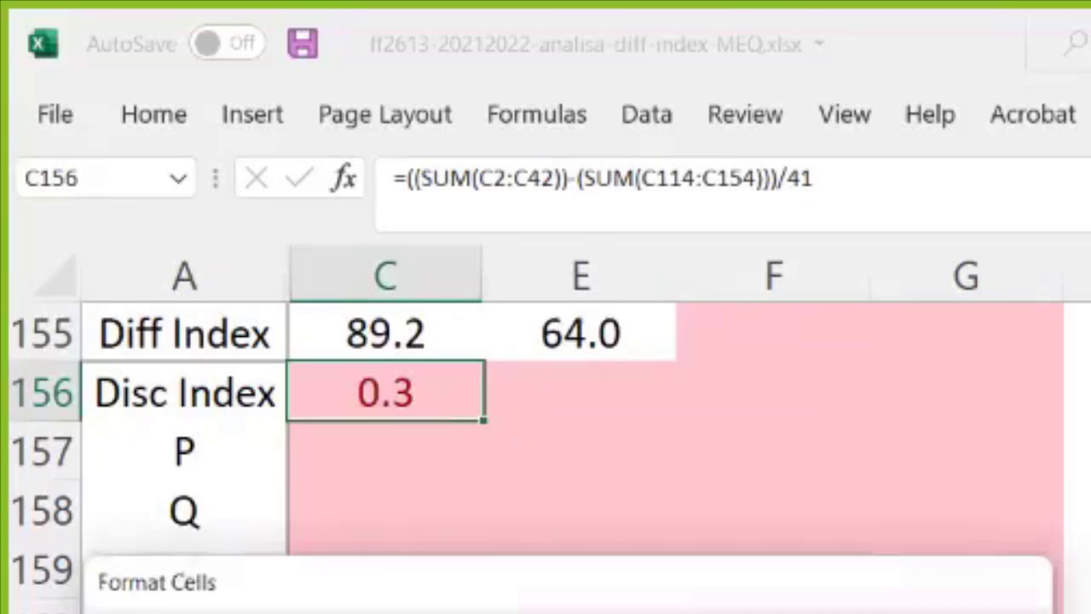
key("Return")
left_click(616, 589)
left_click(449, 409)
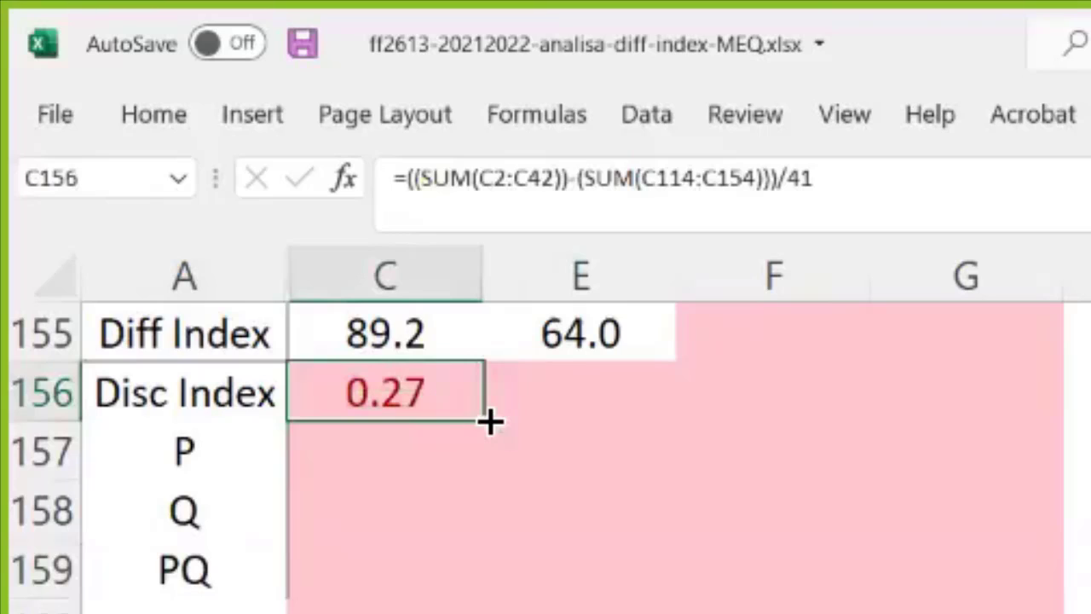
left_click_drag(489, 421, 639, 426)
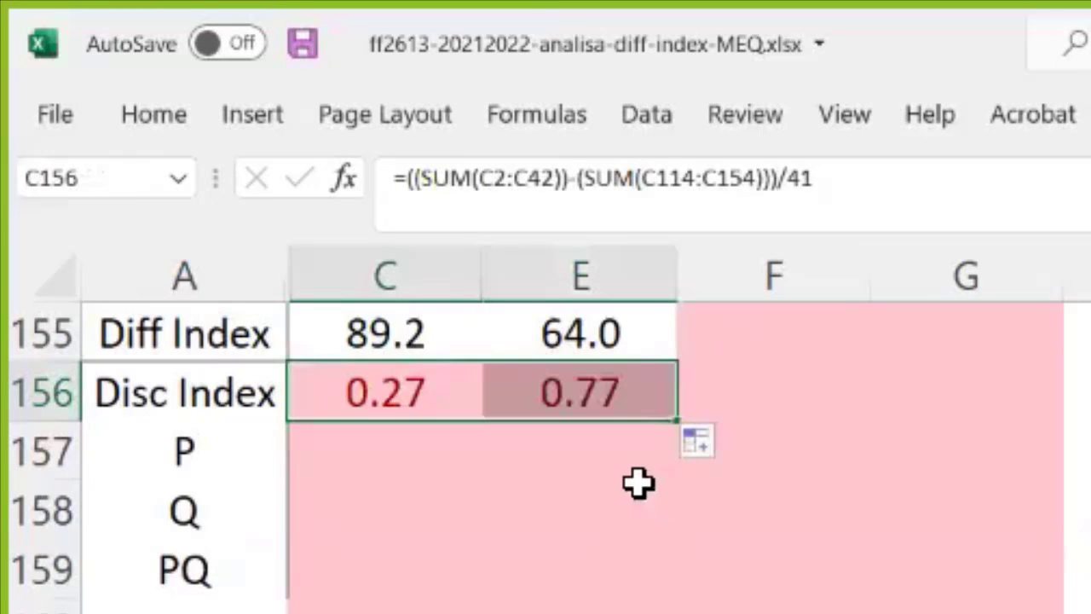
left_click(588, 511)
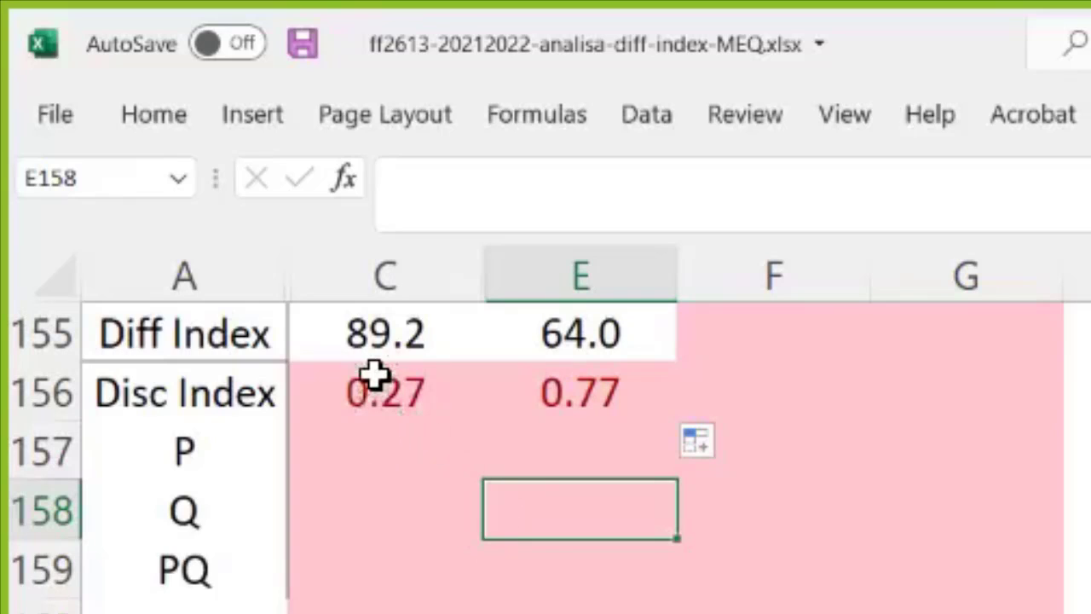
Copy the Diff Index formula from C155 without *100 into the P cell C157, giving =SUM(C2:C154)/153
left_click(362, 452)
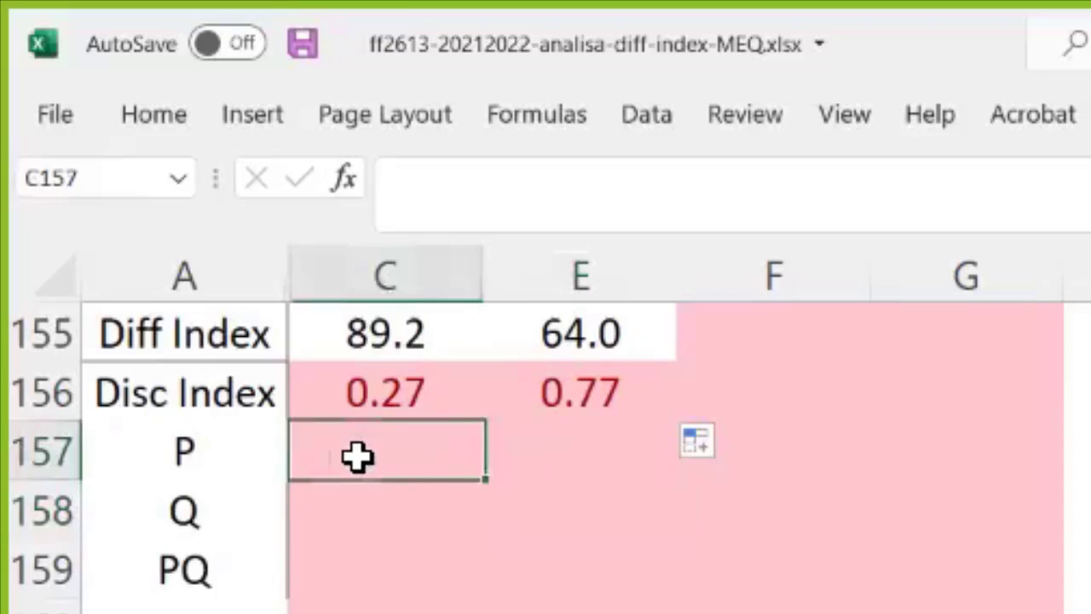
left_click(383, 339)
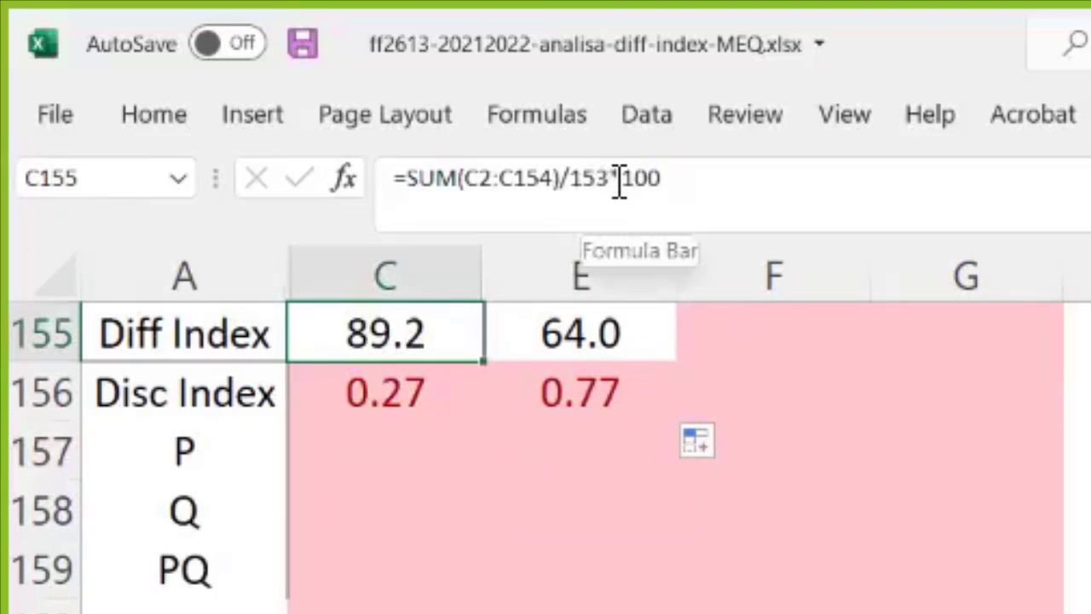
left_click_drag(610, 178, 344, 171)
key("ctrl+c")
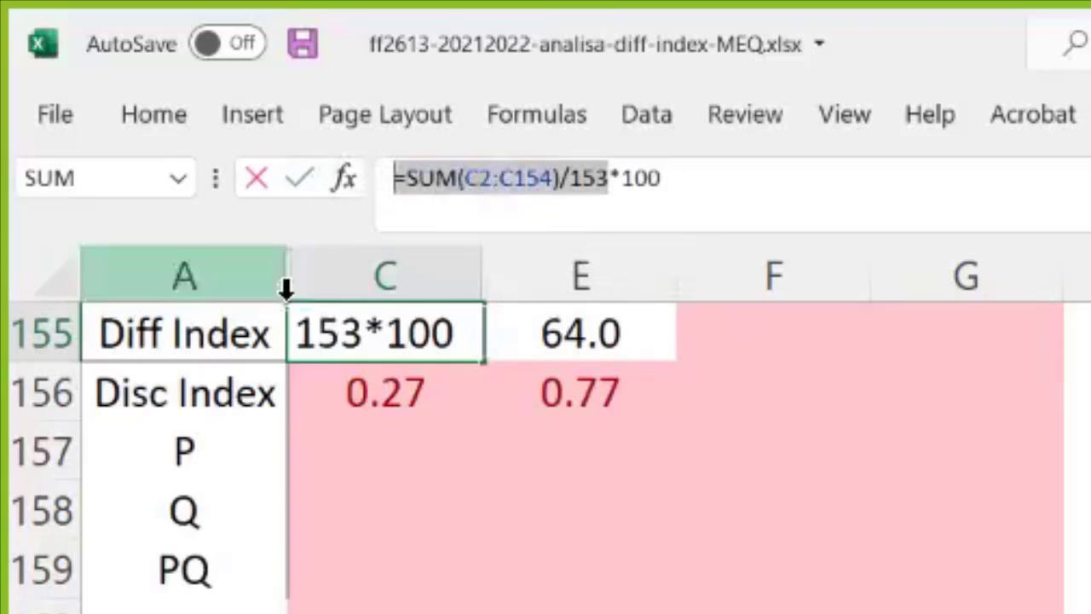
key("Escape")
left_click(366, 453)
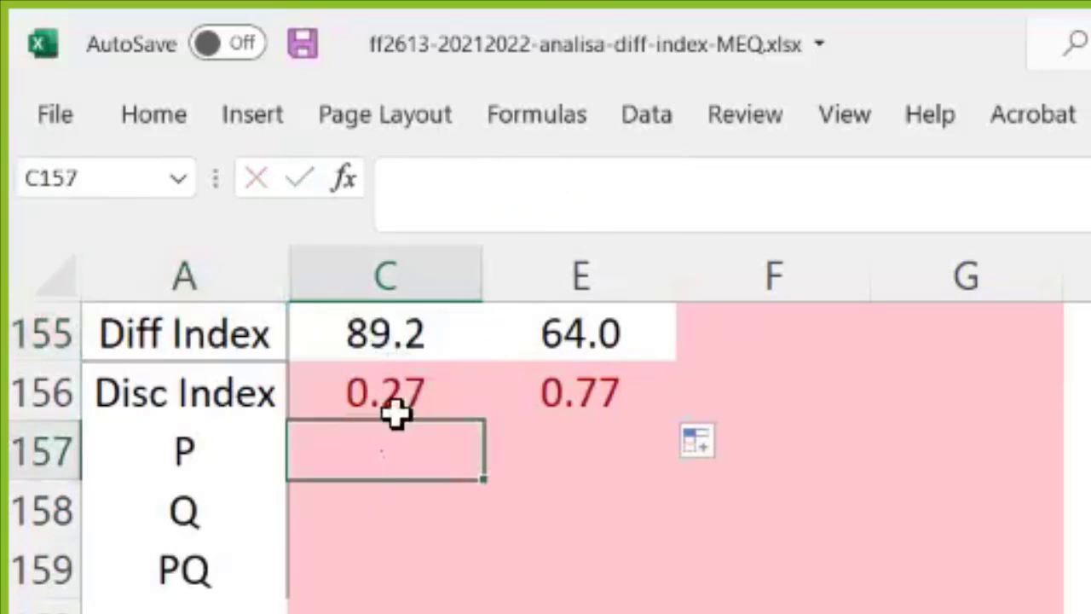
left_click(476, 202)
key("ctrl+v")
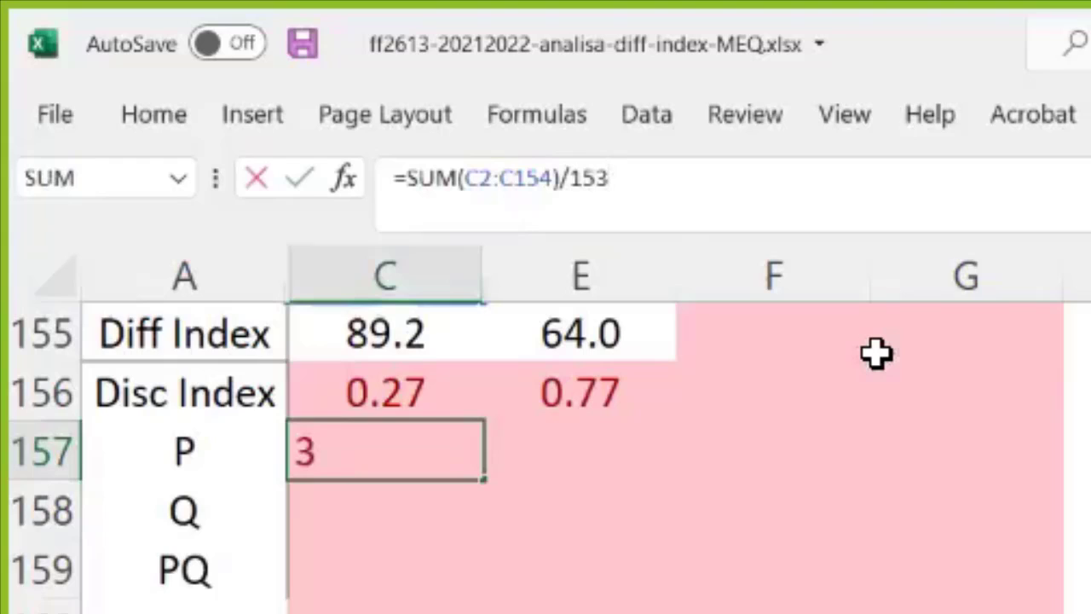
key("Return")
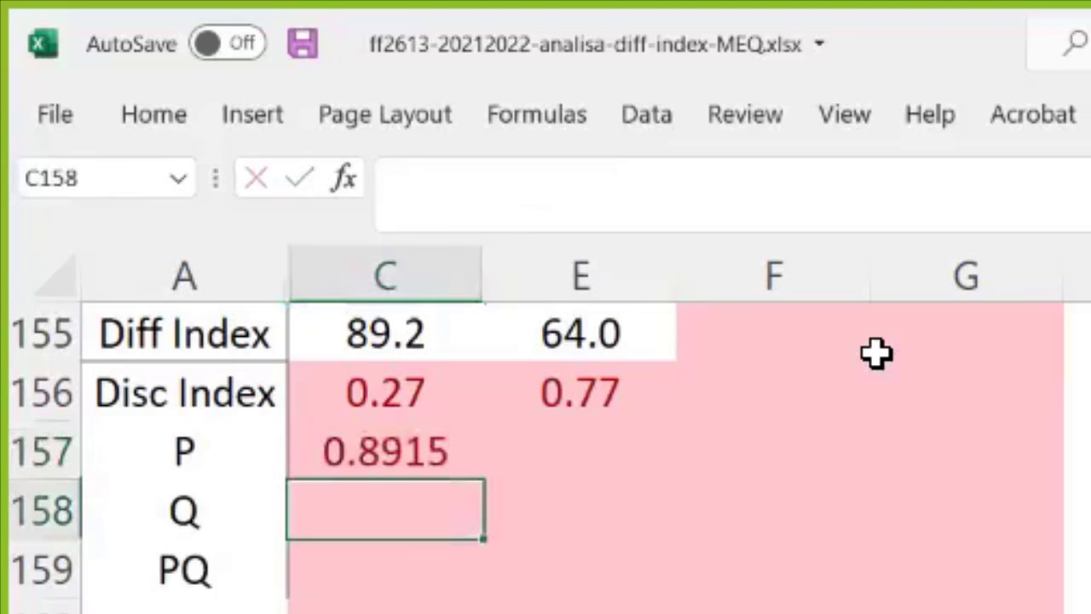
Enter =1-C157 in C158 to calculate Q for the first MEQ column
double_click(373, 504)
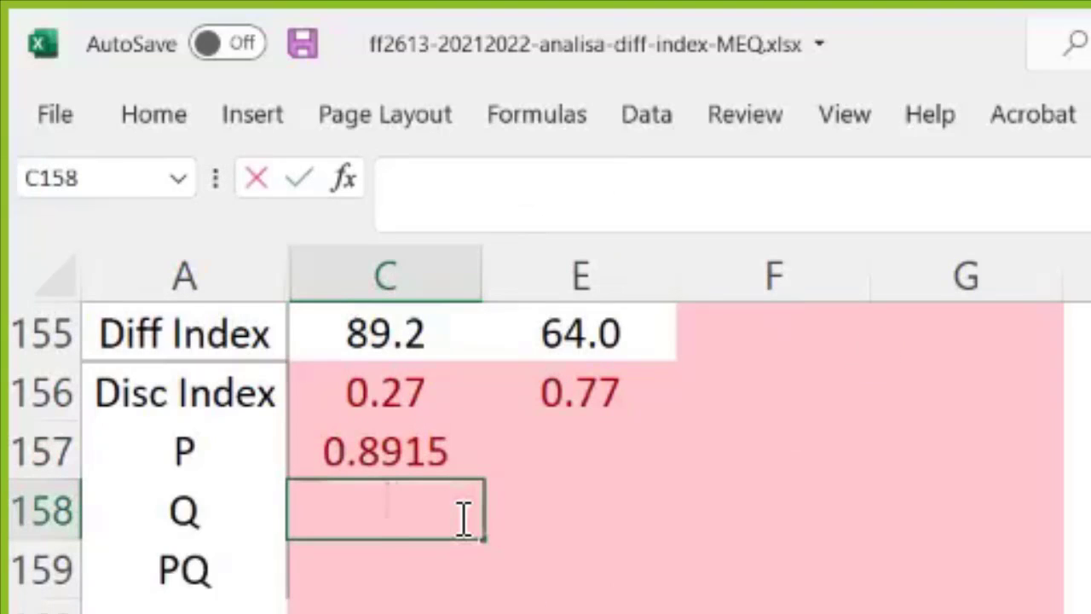
type("=1")
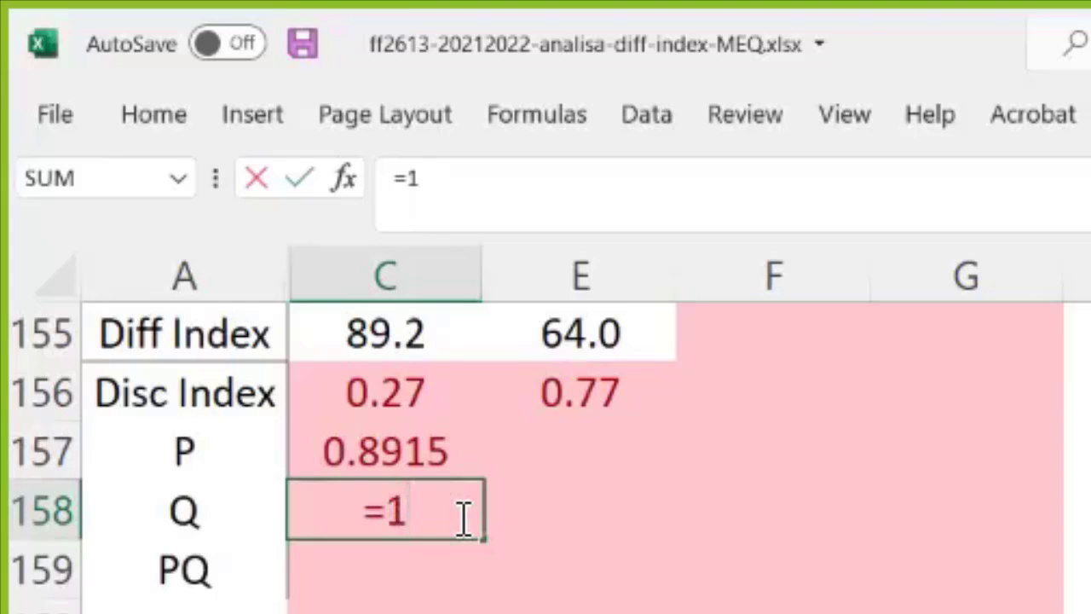
type("-")
left_click(388, 456)
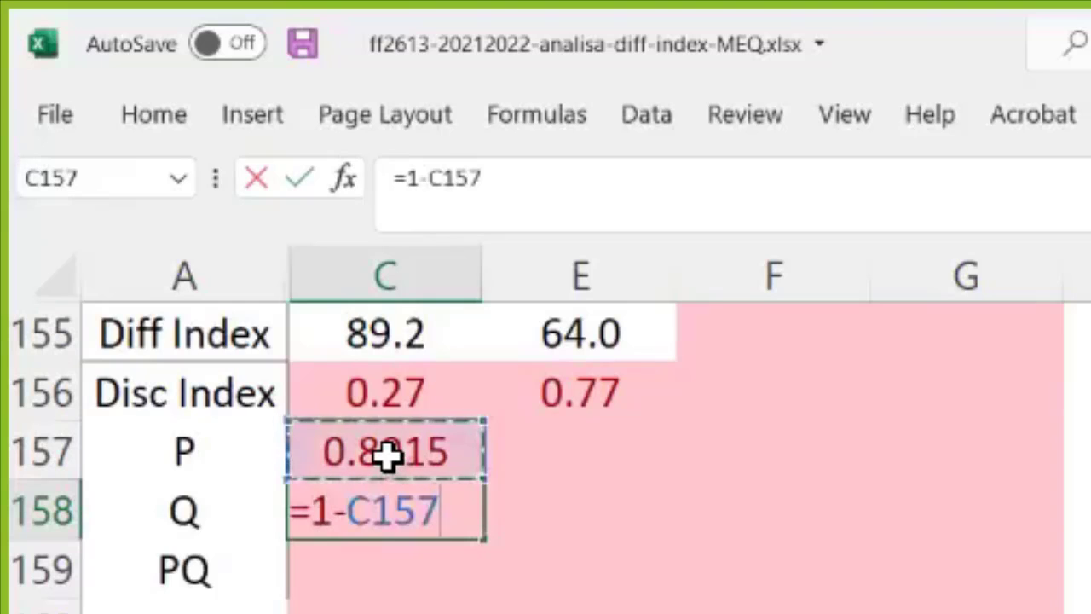
key("Return")
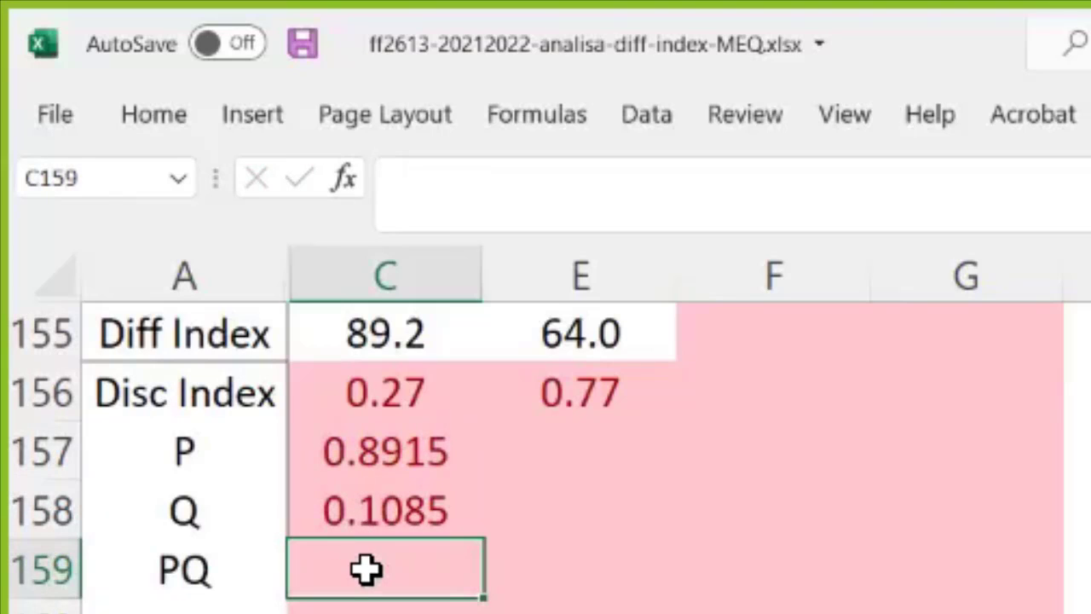
Enter =C157*C158 in C159 to calculate PQ for the first MEQ column, and save the workbook
type("=")
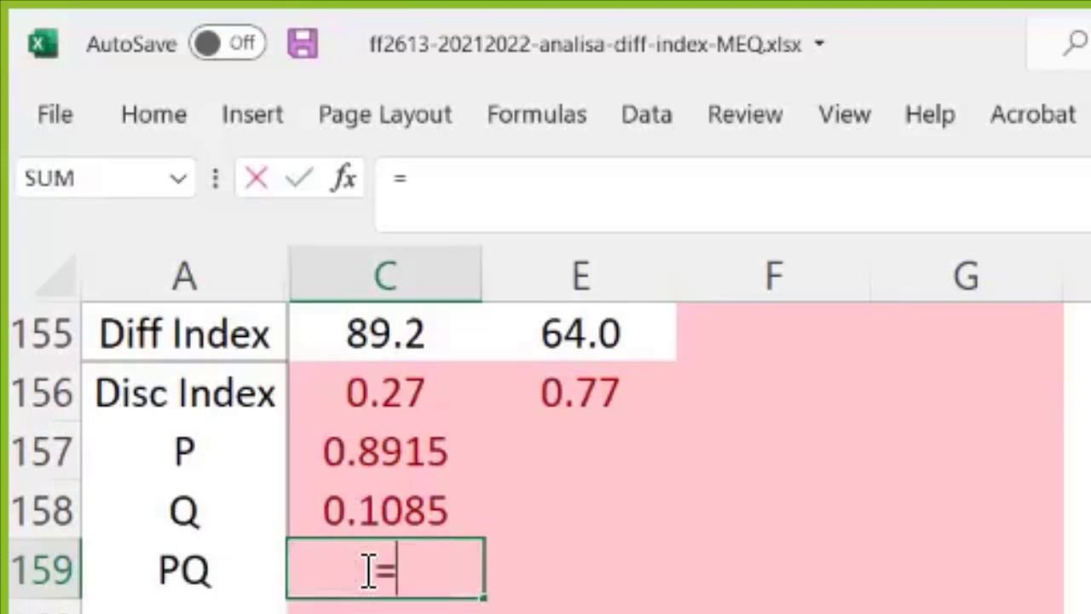
left_click(394, 463)
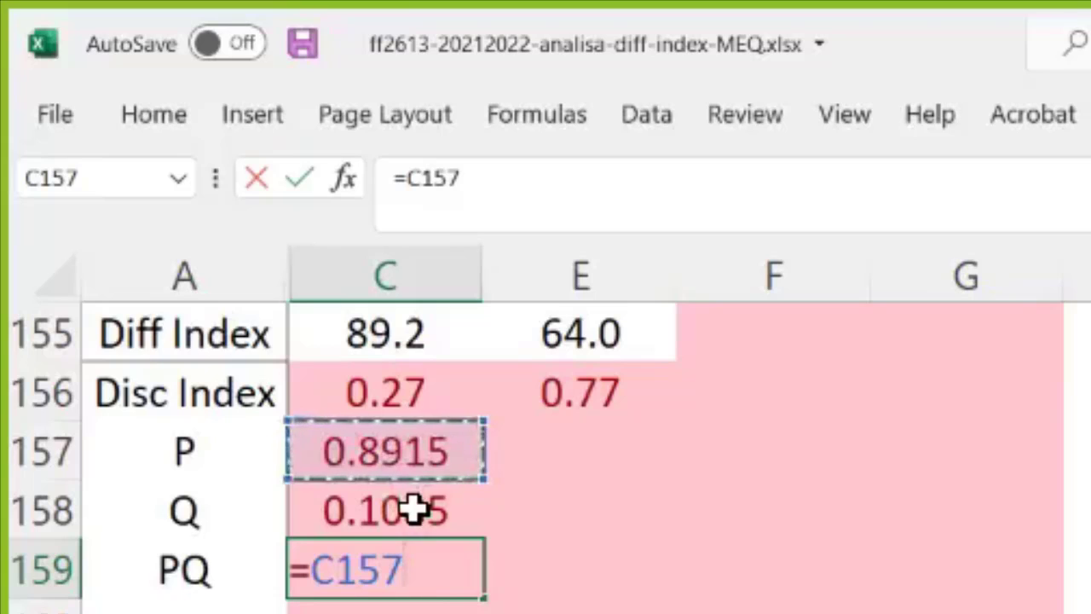
type("*")
left_click(435, 529)
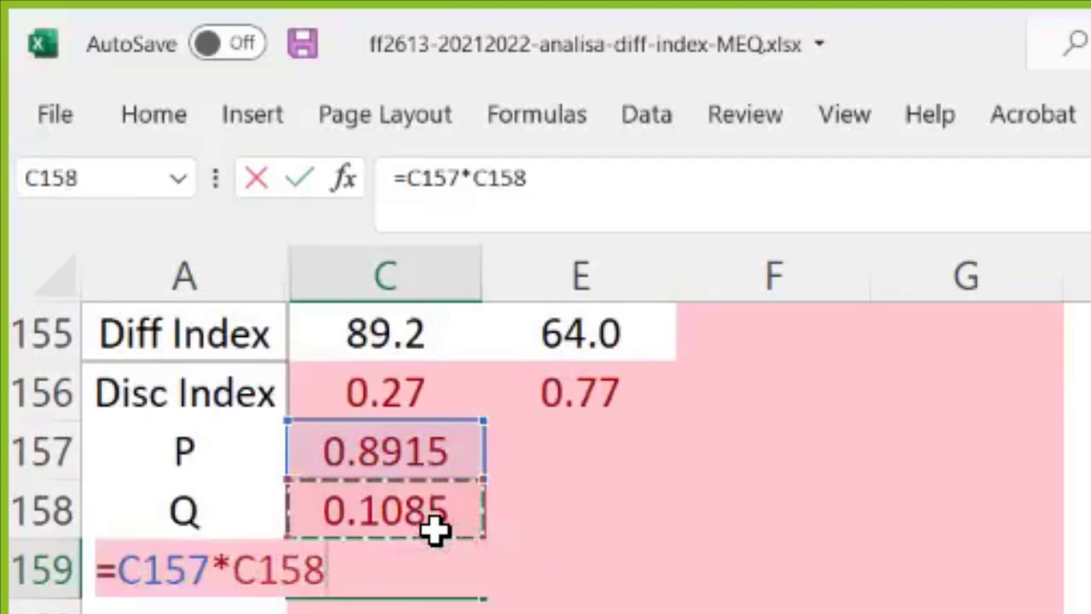
key("Return")
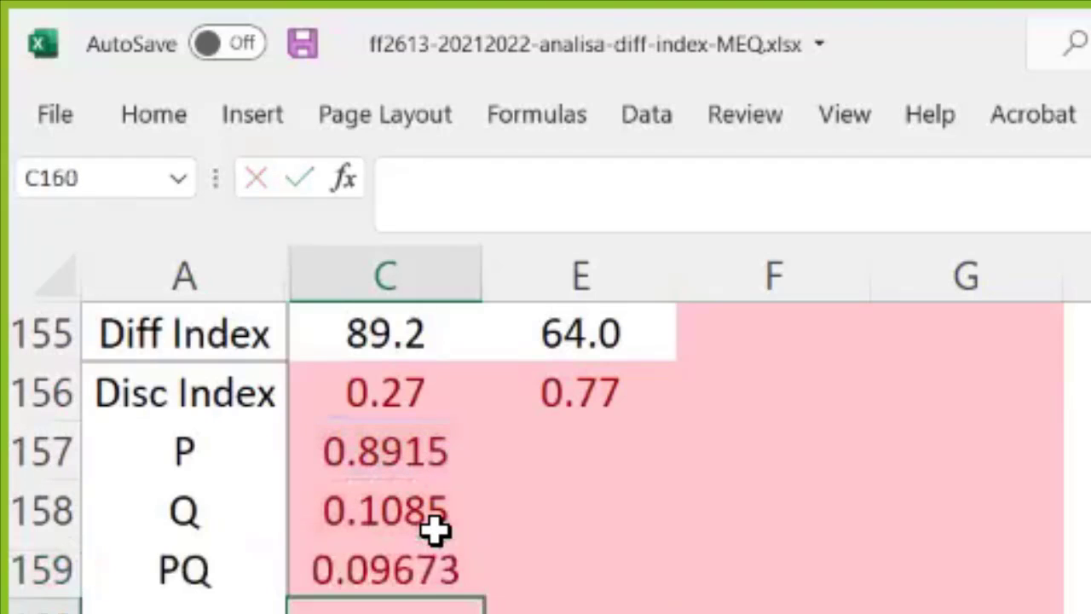
left_click(583, 550)
left_click(305, 47)
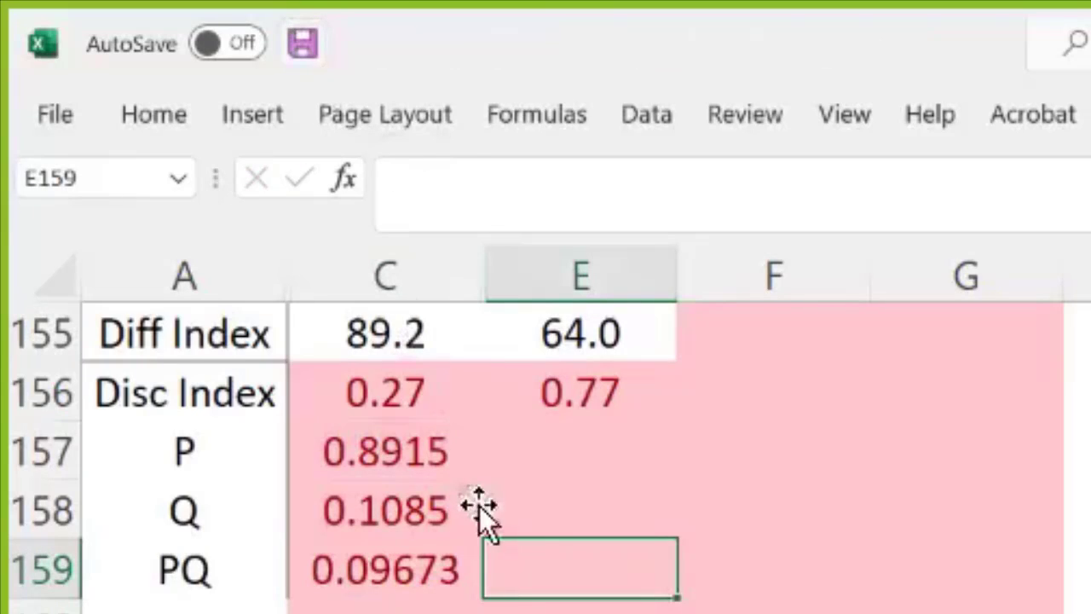
Fill the P, Q and PQ formulas in C157:C159 across to column E
scroll(480, 441, "up", 1)
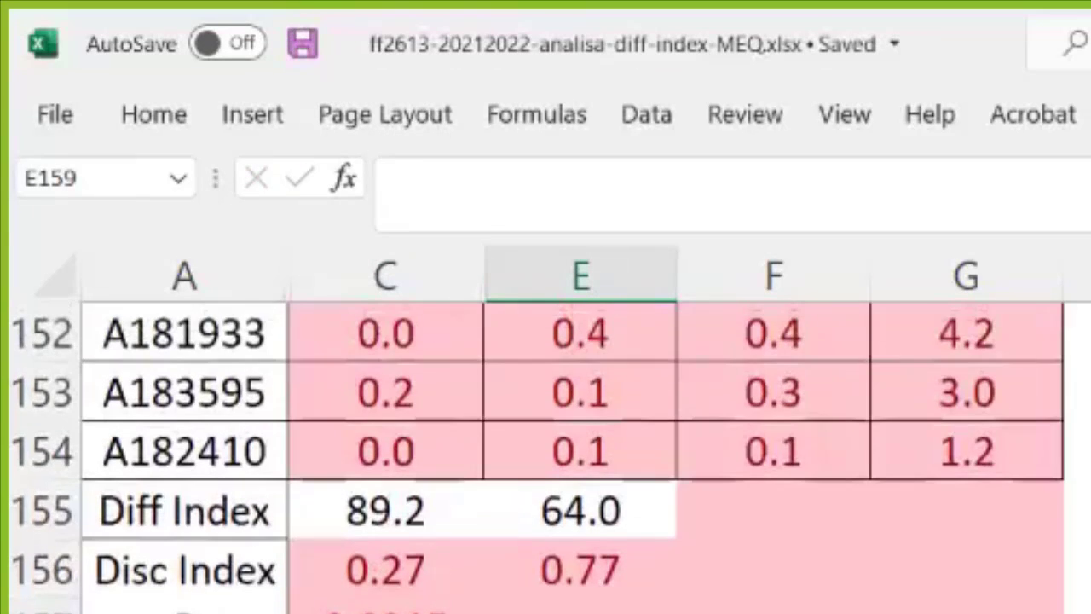
scroll(480, 441, "down", 1)
left_click_drag(426, 452, 657, 602)
left_click(839, 473)
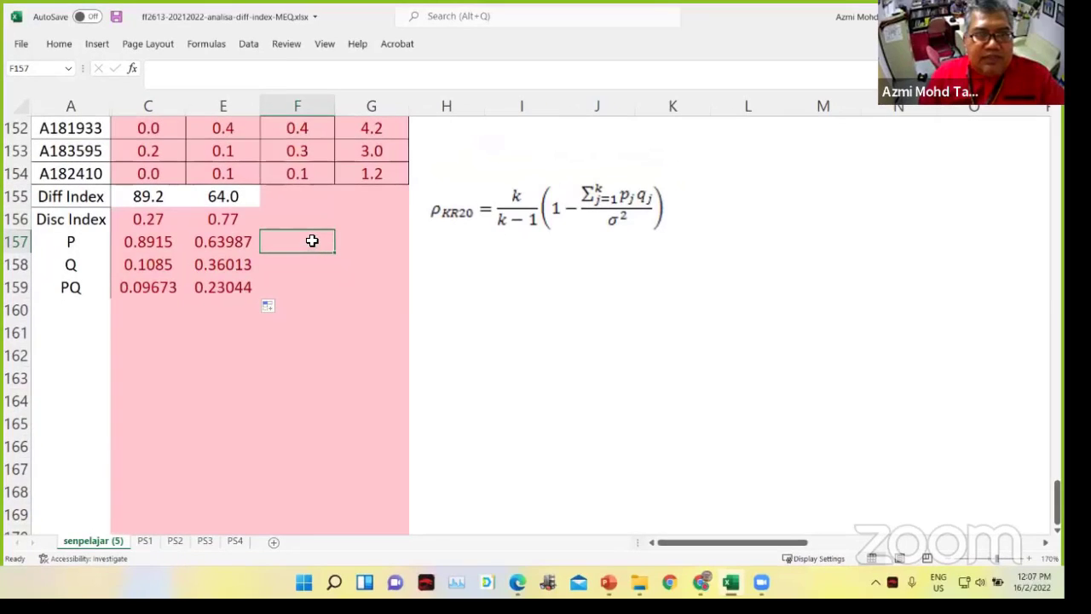
Enter =C155+E155 in F155 to add the Diff Index values of both MEQ columns
scroll(312, 240, "up", 3)
scroll(312, 240, "down", 4)
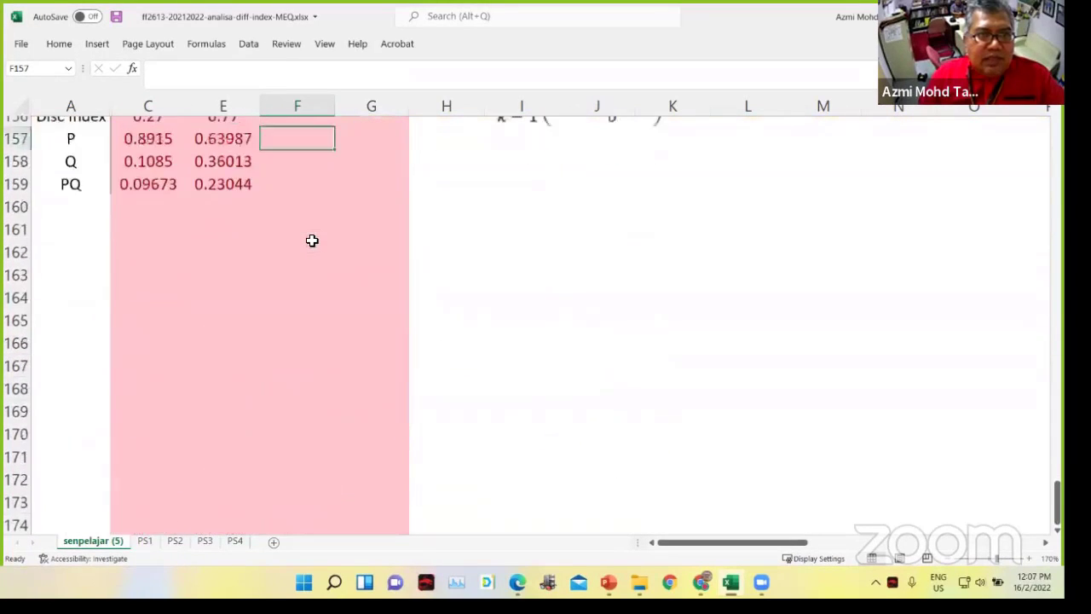
scroll(312, 241, "up", 1)
left_click(302, 136)
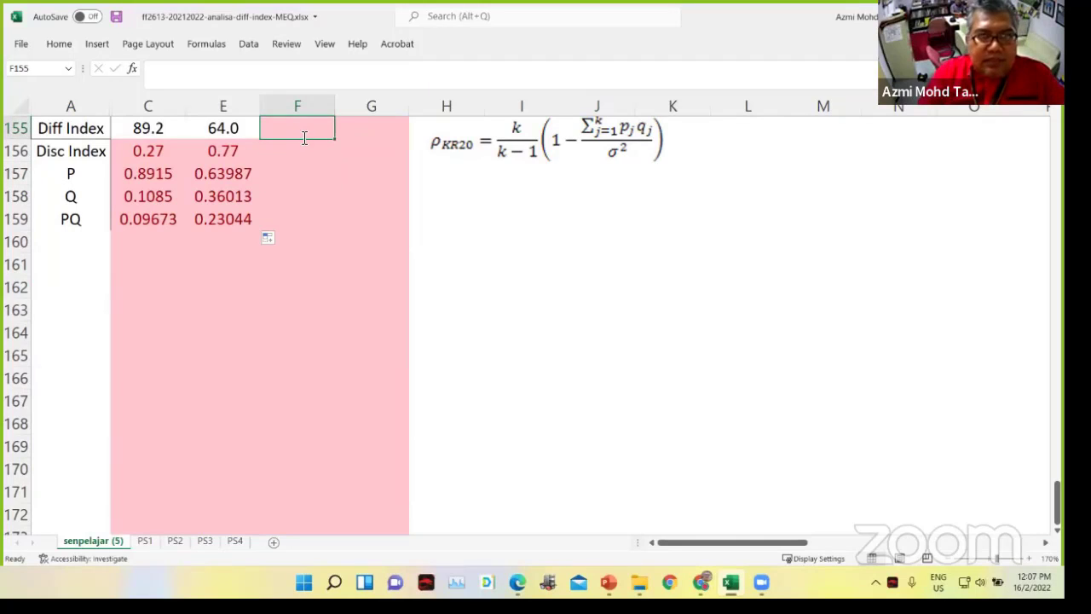
type("=")
left_click(141, 124)
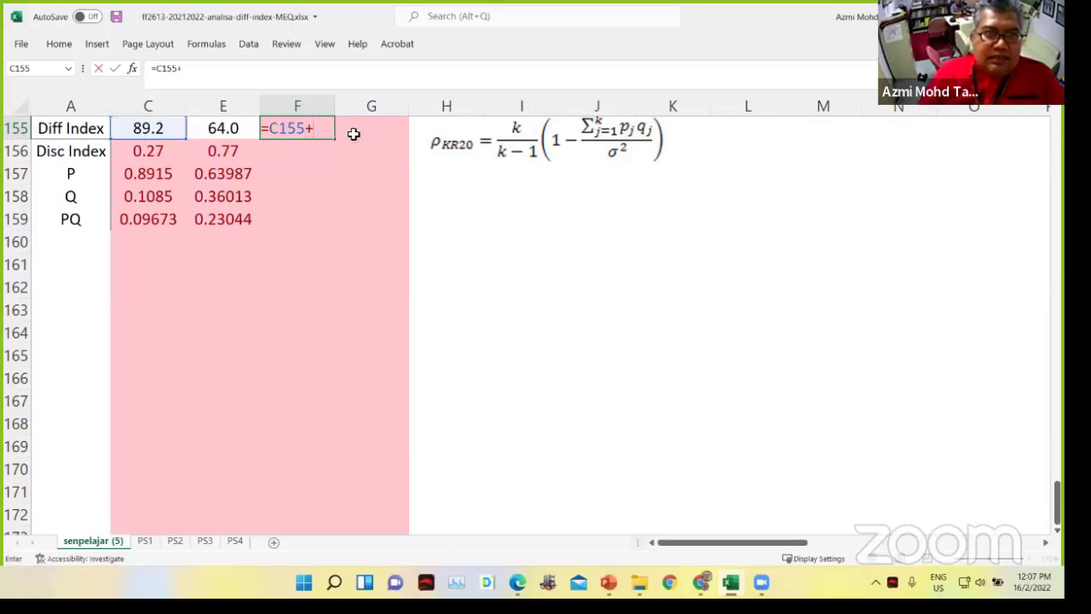
type("+")
left_click(236, 128)
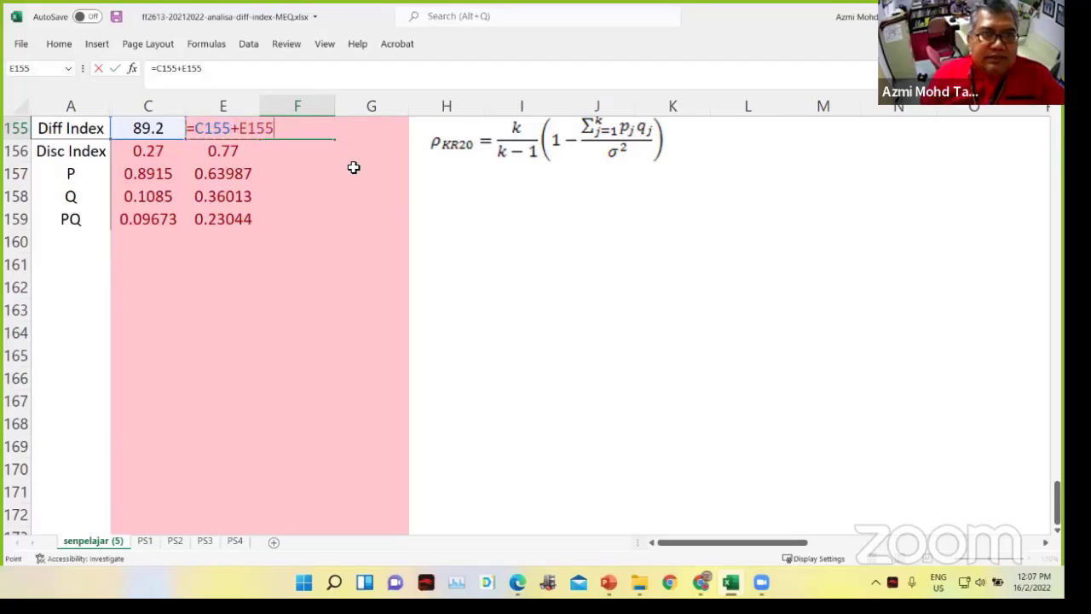
key("Return")
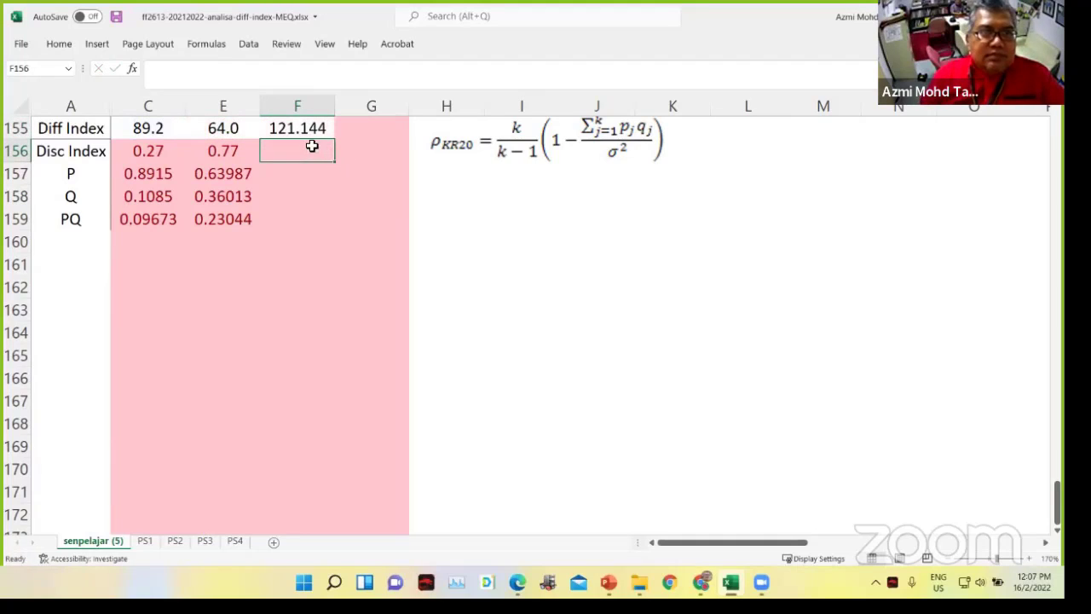
Change the F155 formula to =(C155+E155)/2 so it averages the two Diff Index values
left_click(296, 130)
left_click(205, 68)
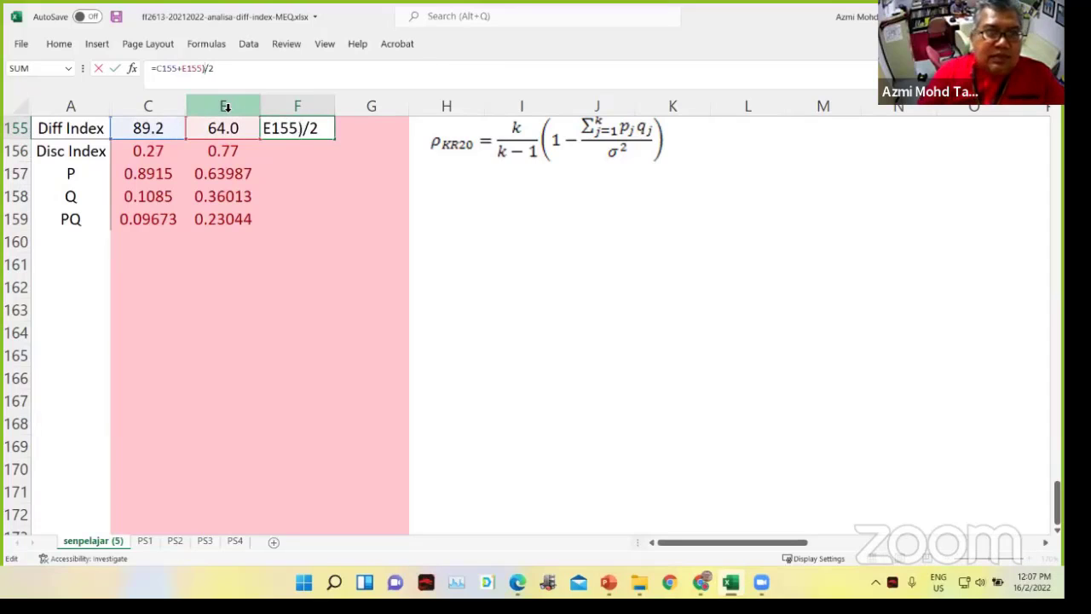
left_click(158, 68)
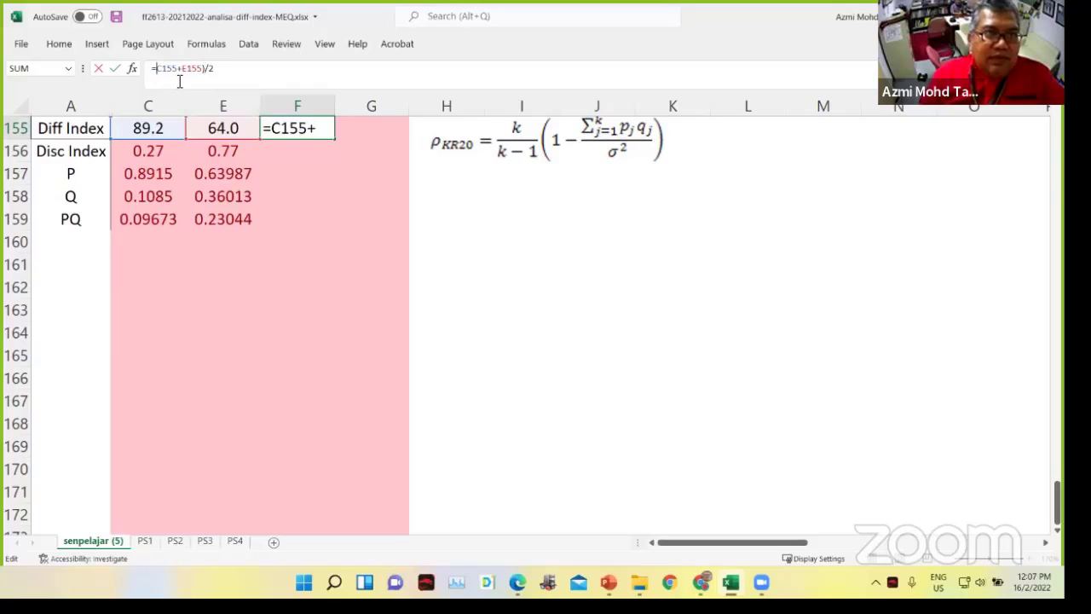
type("(")
key("Return")
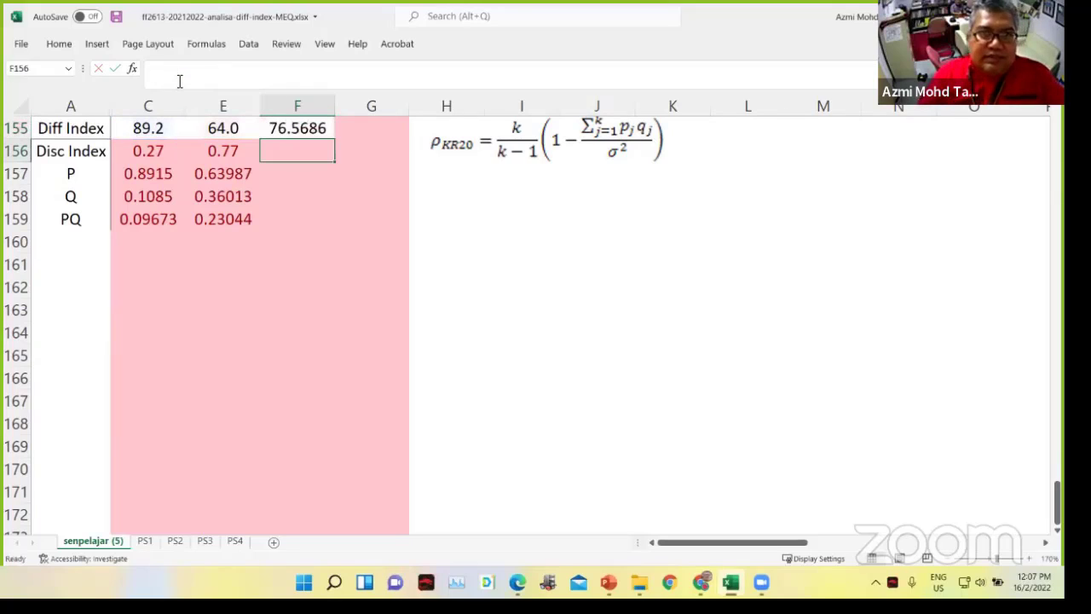
Fill the averaging formula from F155 down to F156 for the Disc Index row
left_click(298, 128)
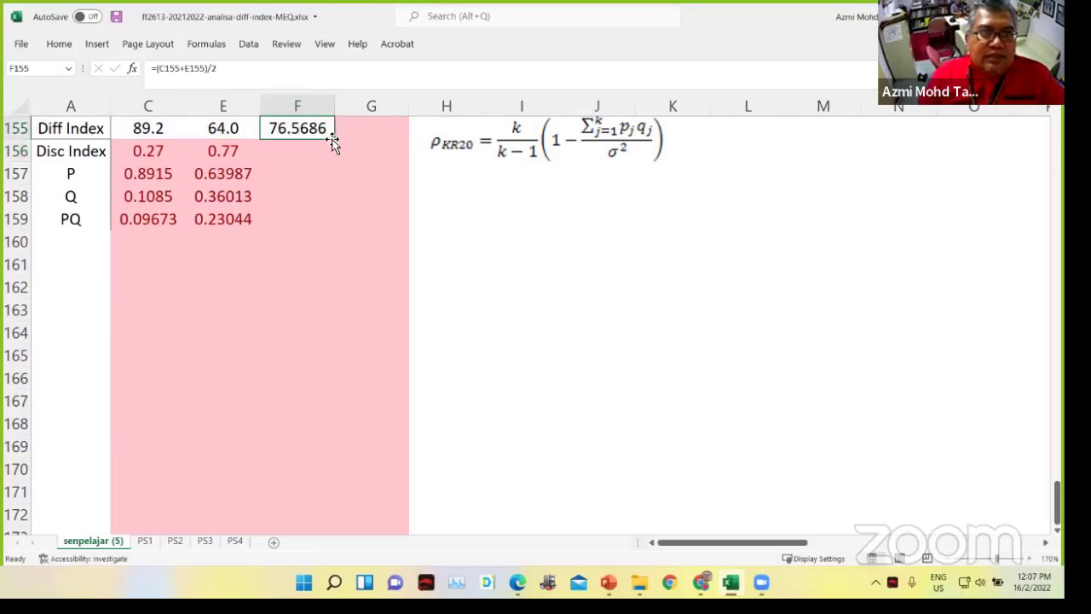
left_click_drag(335, 140, 335, 156)
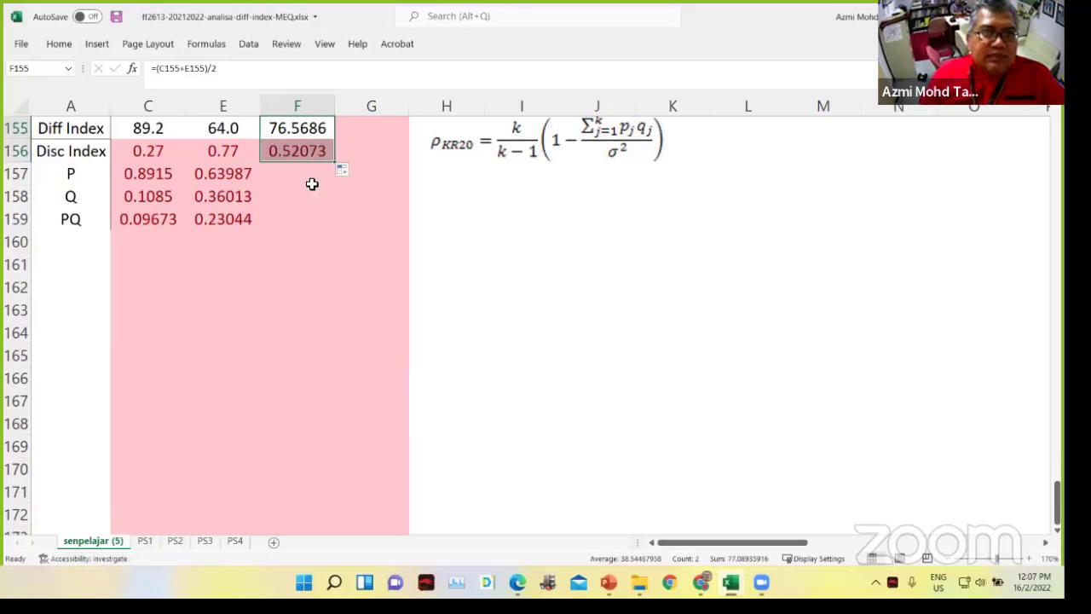
left_click(290, 147)
left_click(296, 132)
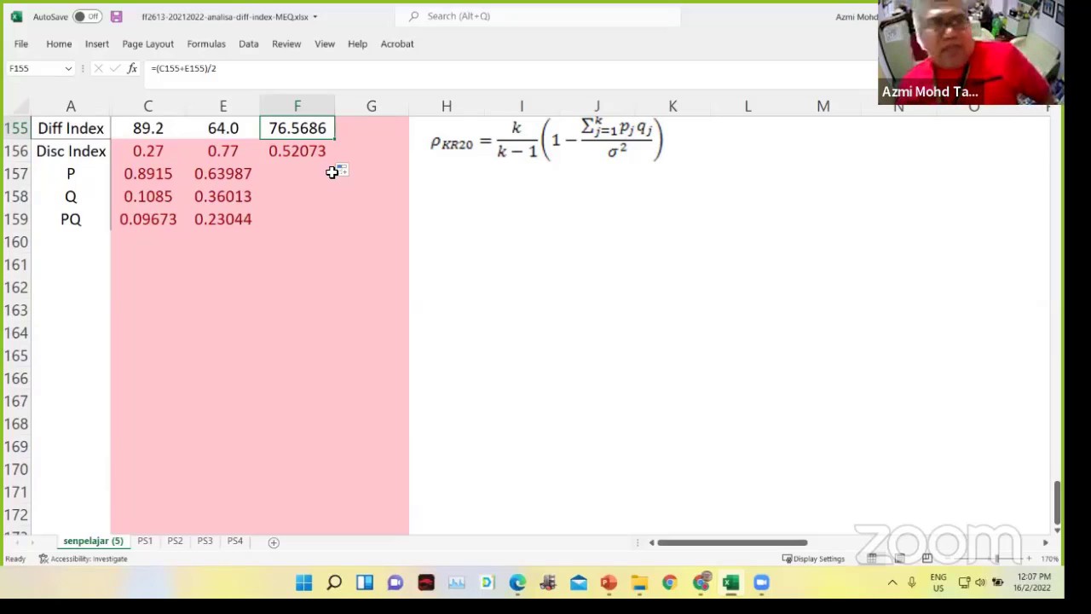
Enter =C159+E159 in F159 to sum the PQ values of both MEQ columns
left_click(281, 219)
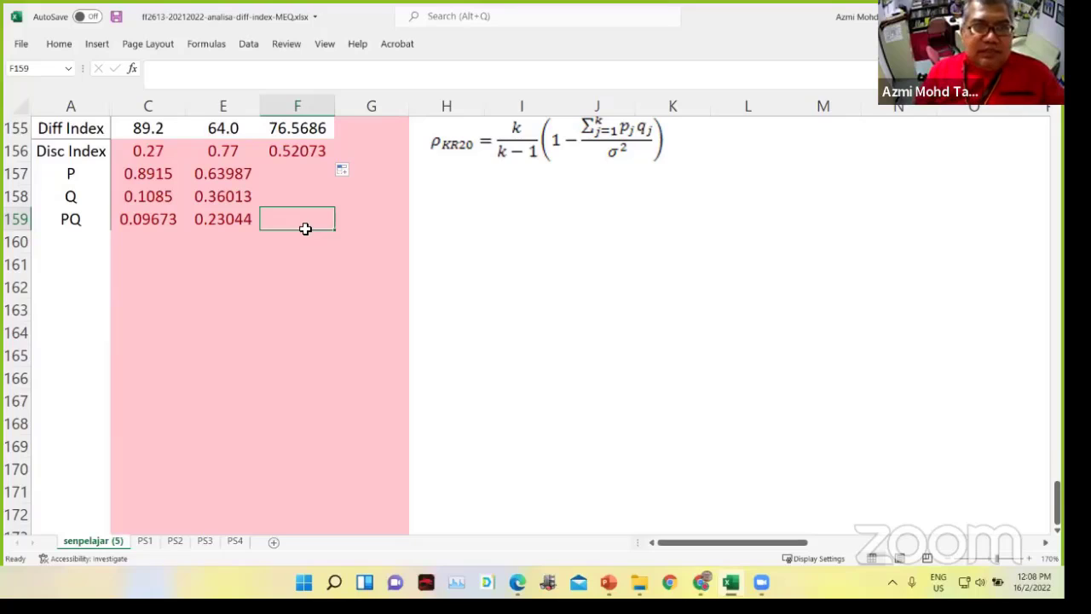
type("=")
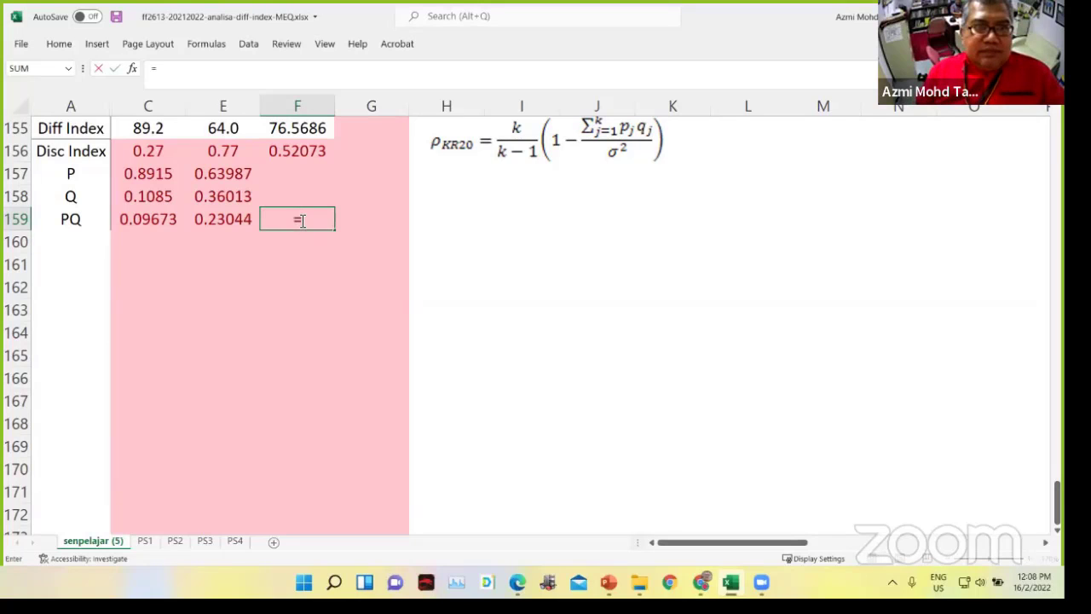
left_click(153, 221)
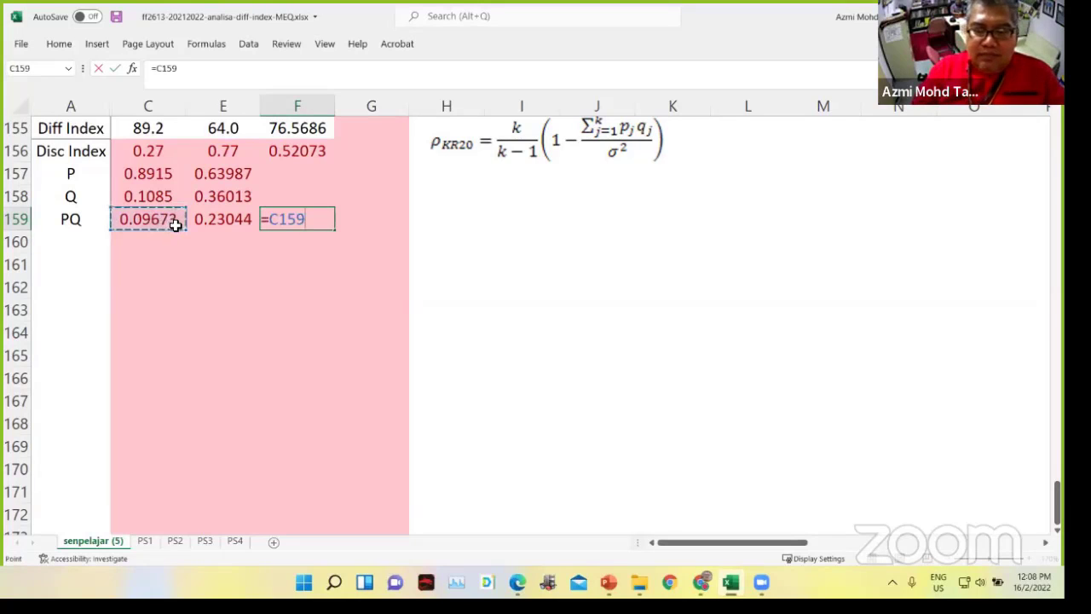
type("+")
left_click(217, 223)
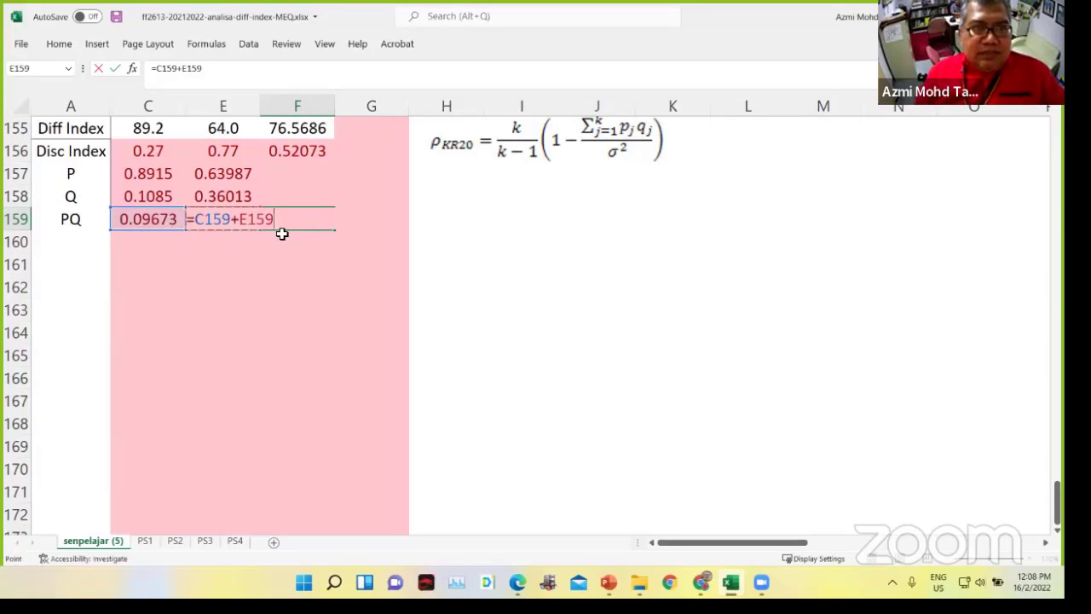
key("Return")
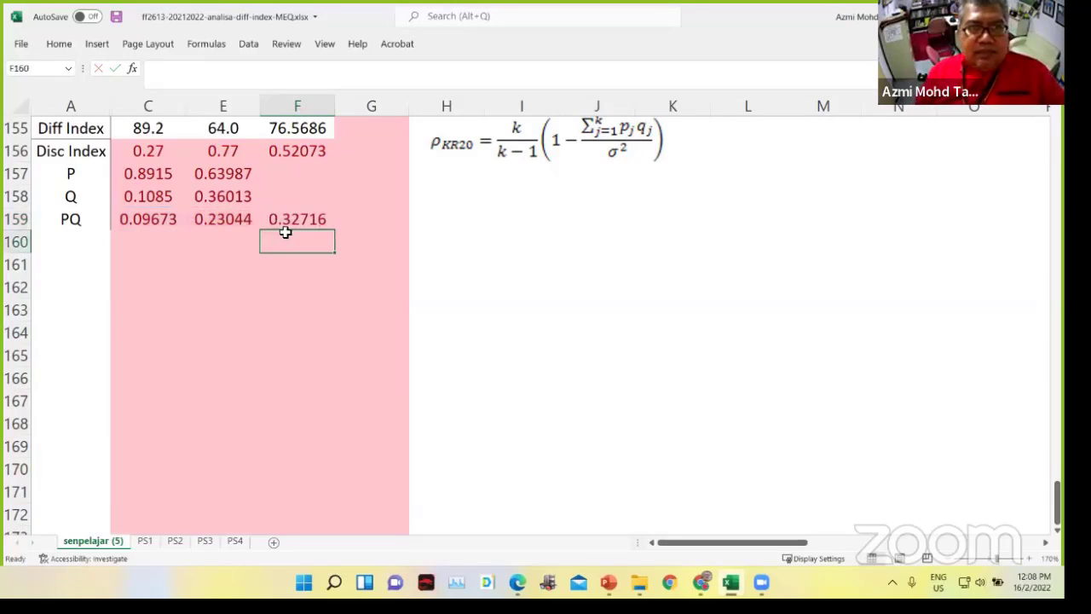
Enter the row label Var in A160 below PQ
left_click(452, 239)
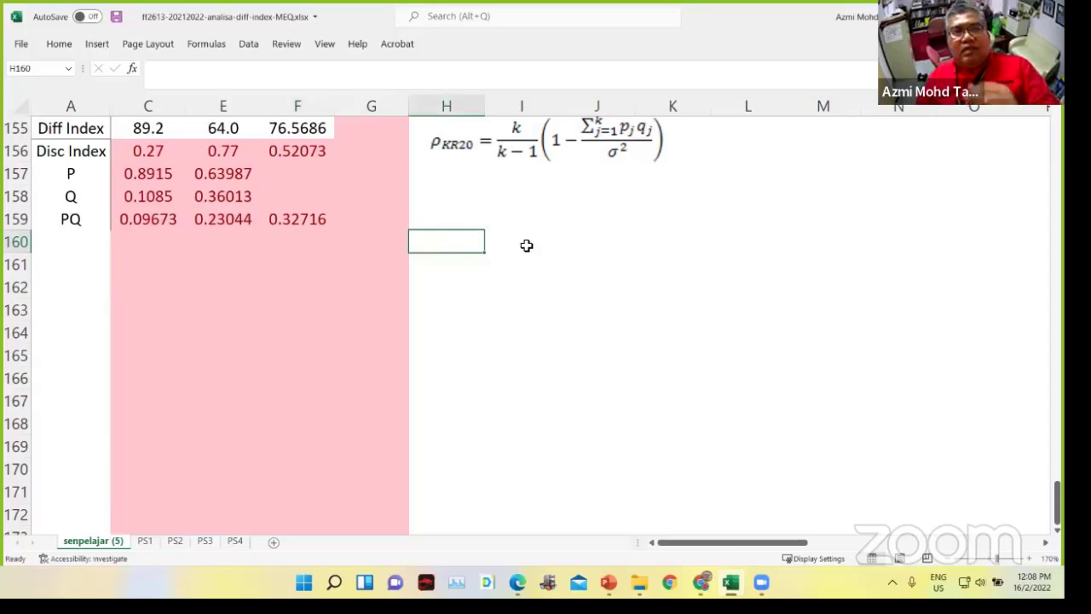
left_click(92, 245)
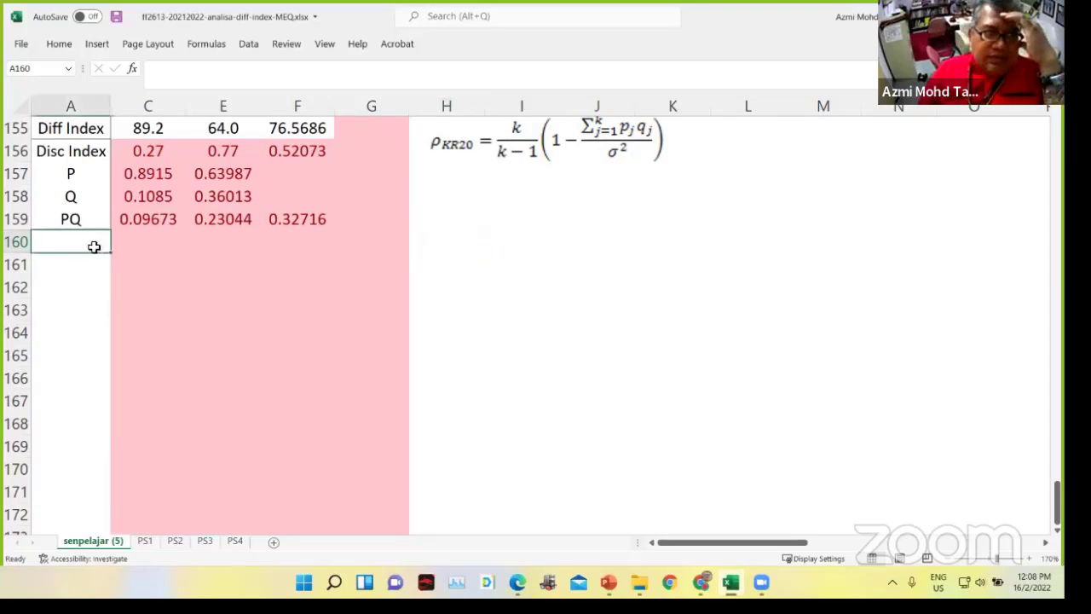
type("Var")
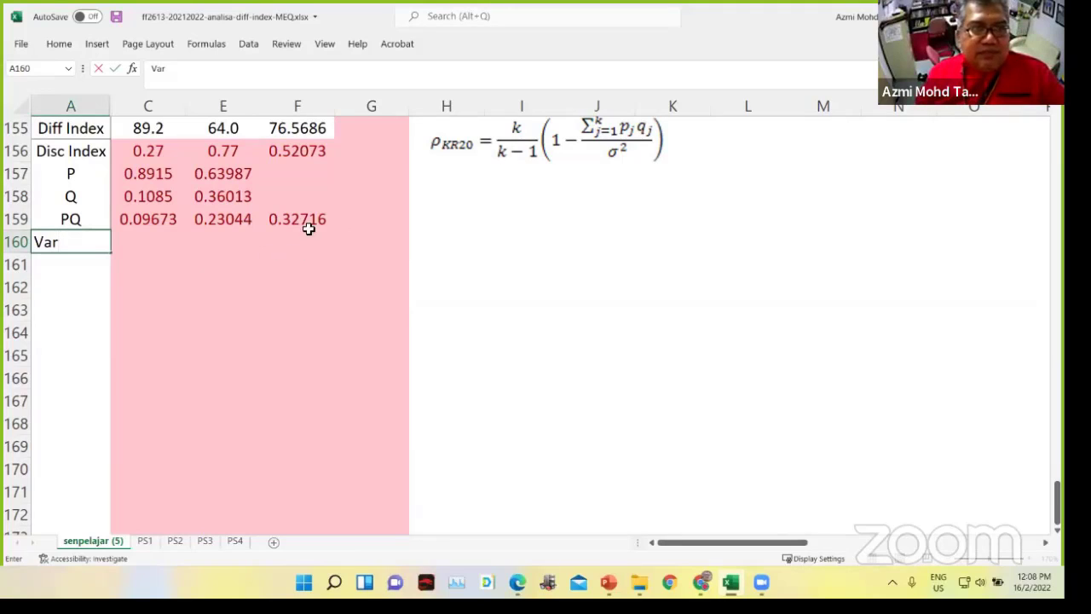
Look through the MEQ score columns from the header row down to the statistics rows and the KR20 formula
scroll(350, 209, "up", 1)
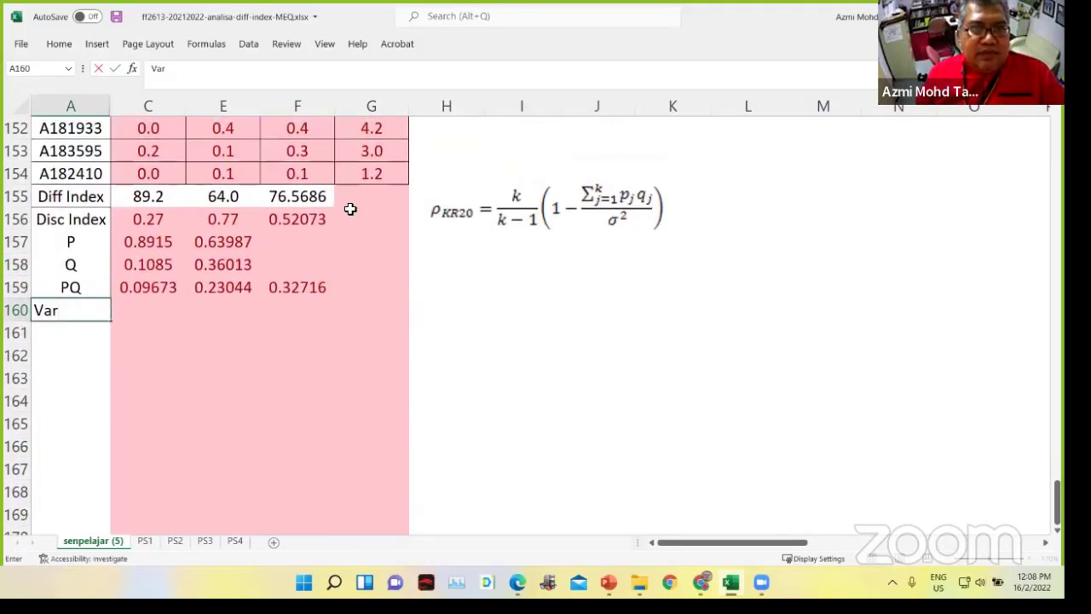
left_click_drag(1057, 503, 1057, 490)
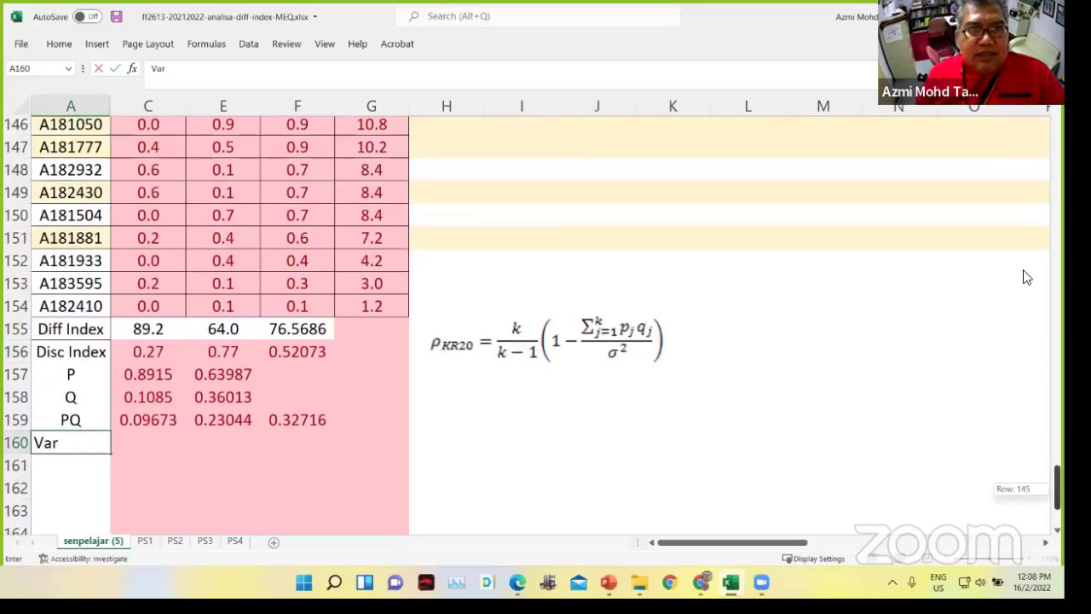
scroll(1027, 277, "up", 20)
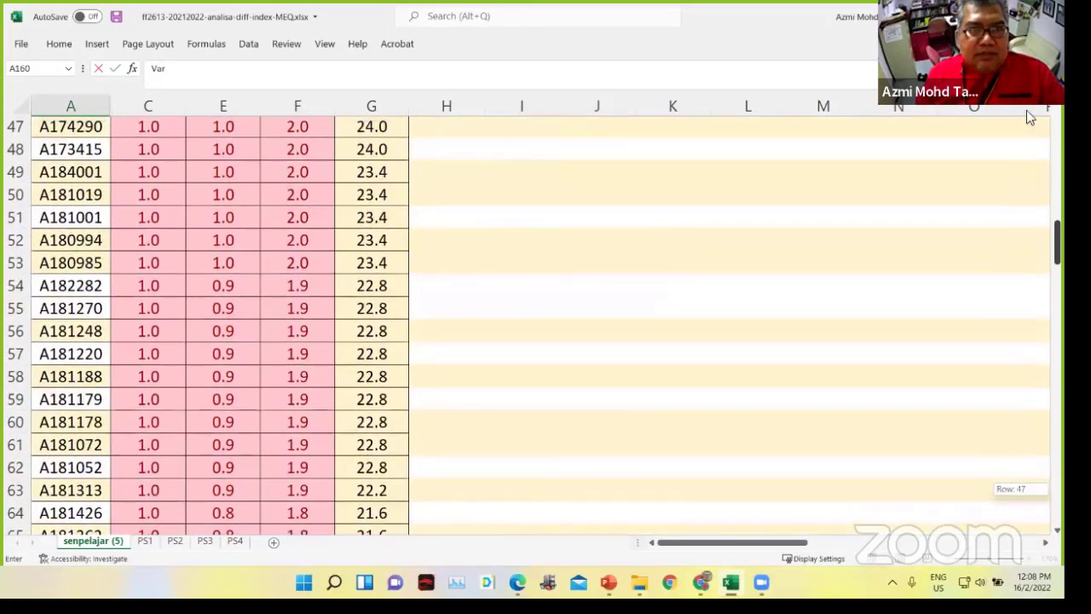
scroll(1030, 117, "up", 15)
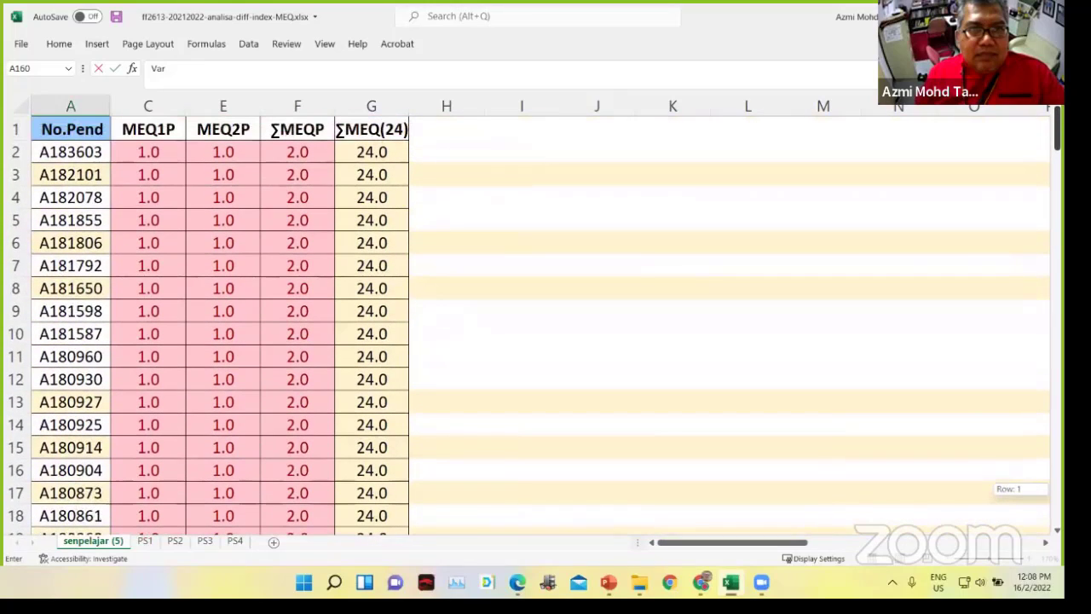
scroll(1030, 324, "down", 20)
scroll(1029, 324, "up", 7)
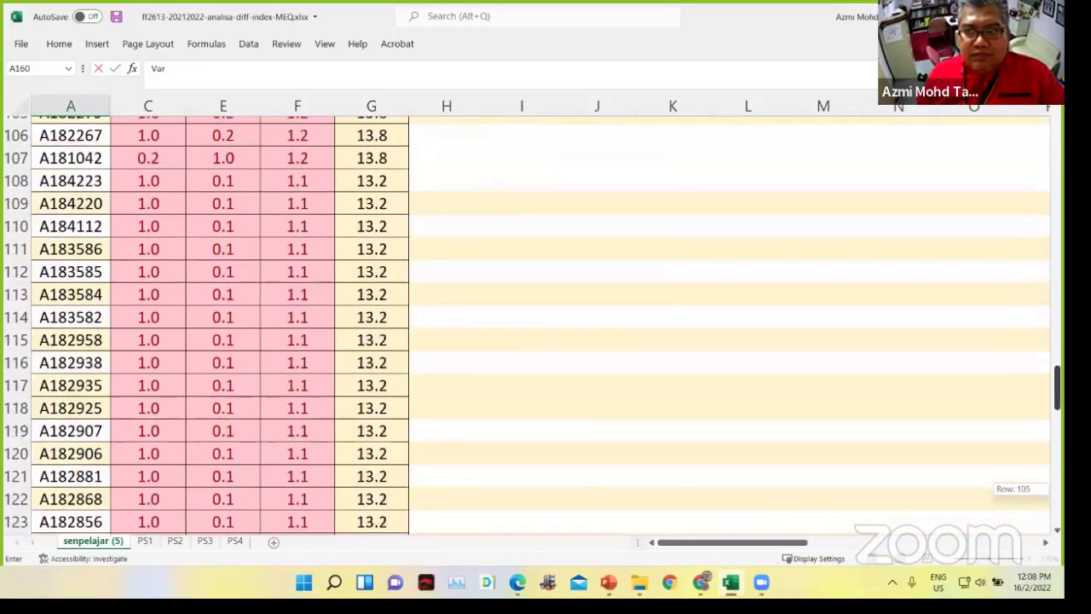
scroll(528, 324, "down", 7)
scroll(895, 381, "down", 7)
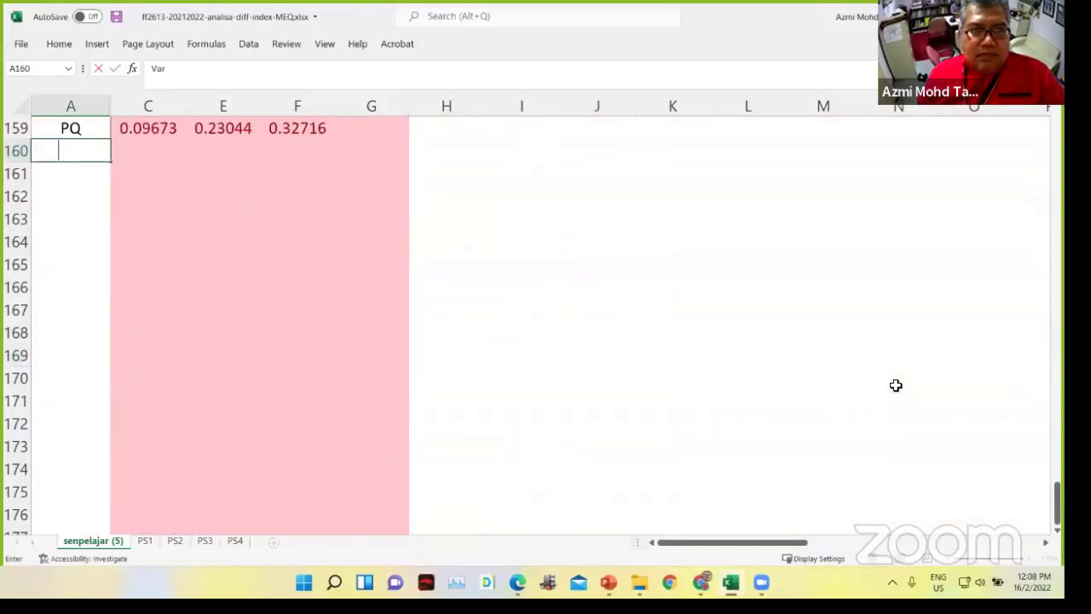
scroll(774, 341, "up", 2)
scroll(776, 342, "up", 1)
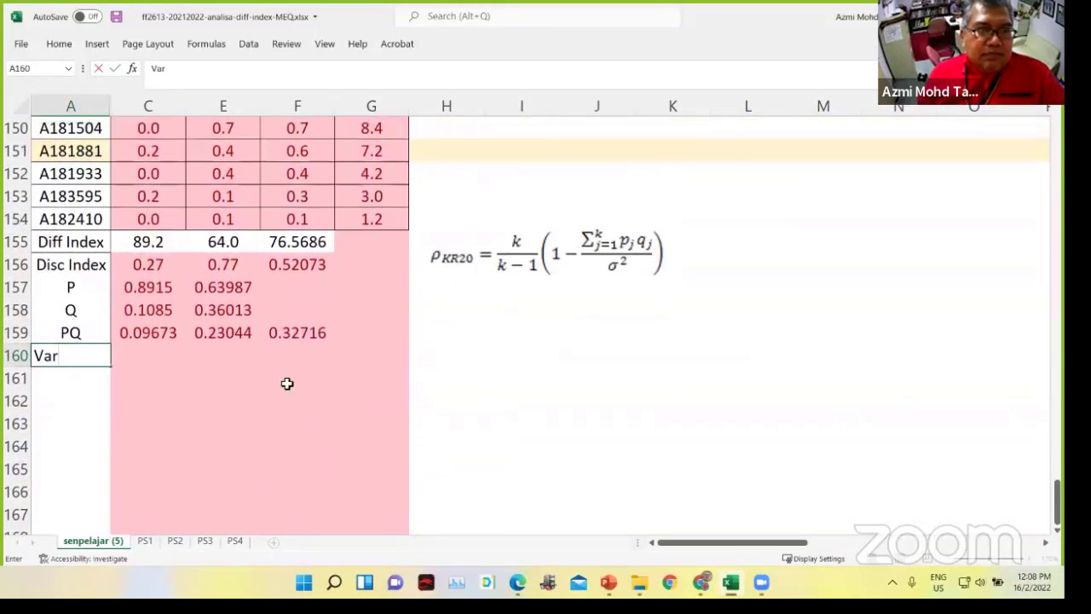
Start a variance formula with =var in C160, the Var row of the first MEQ column
left_click(158, 358)
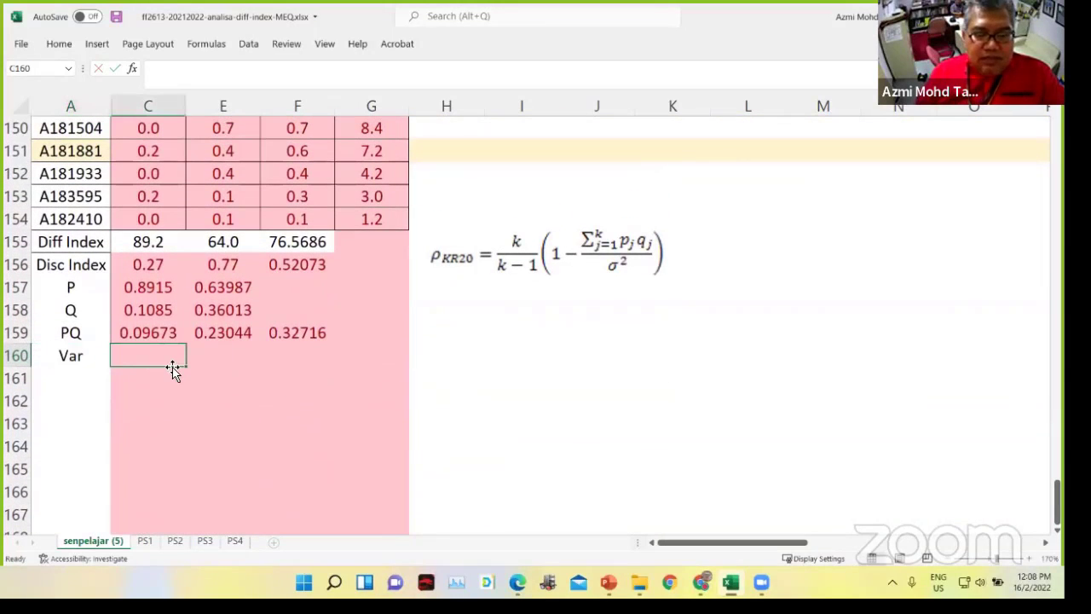
type("=")
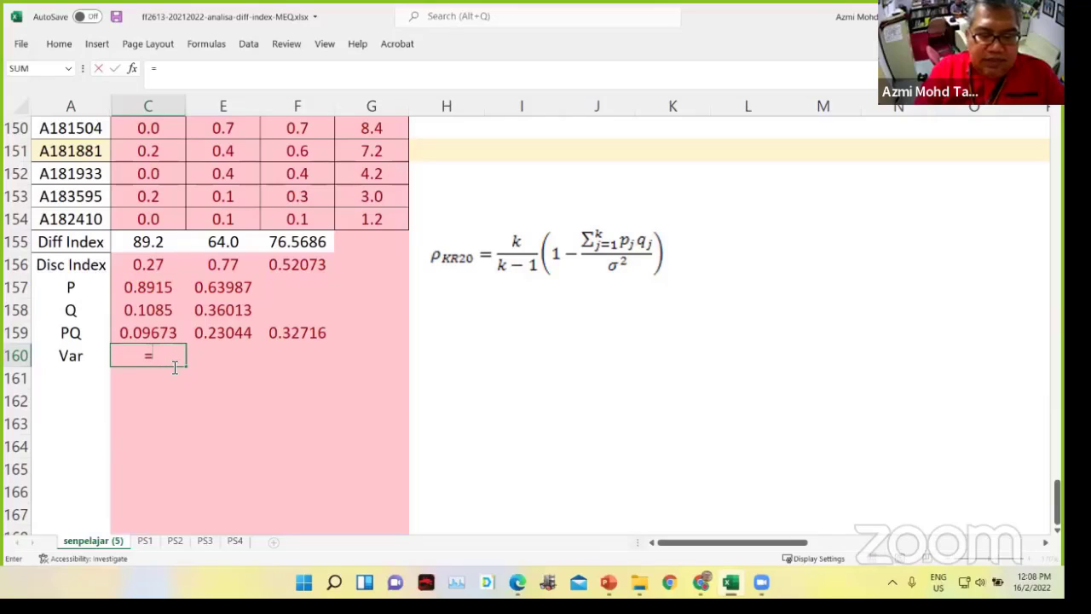
type("var")
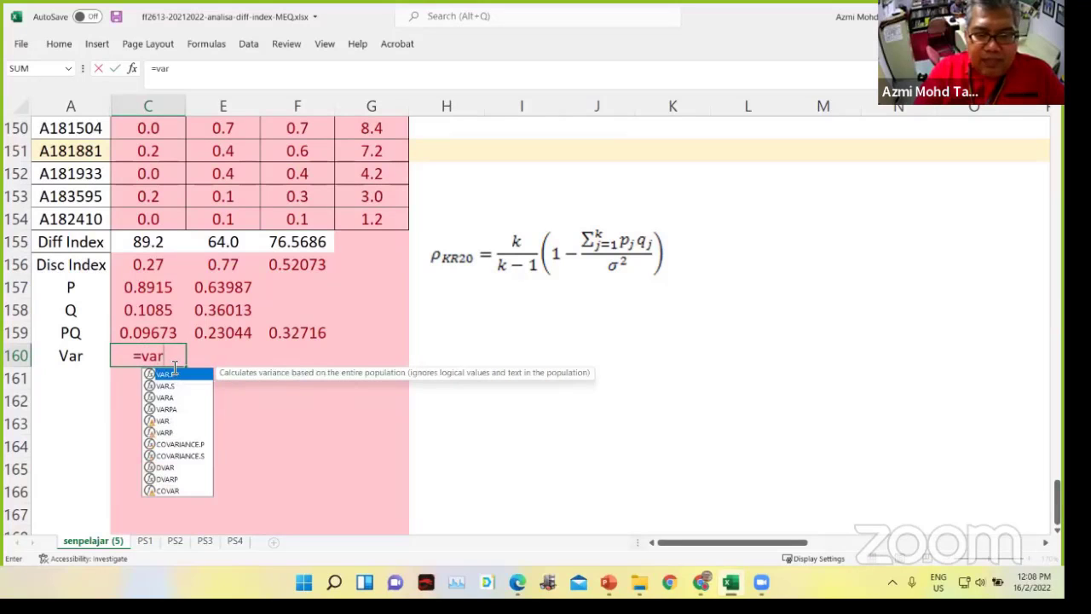